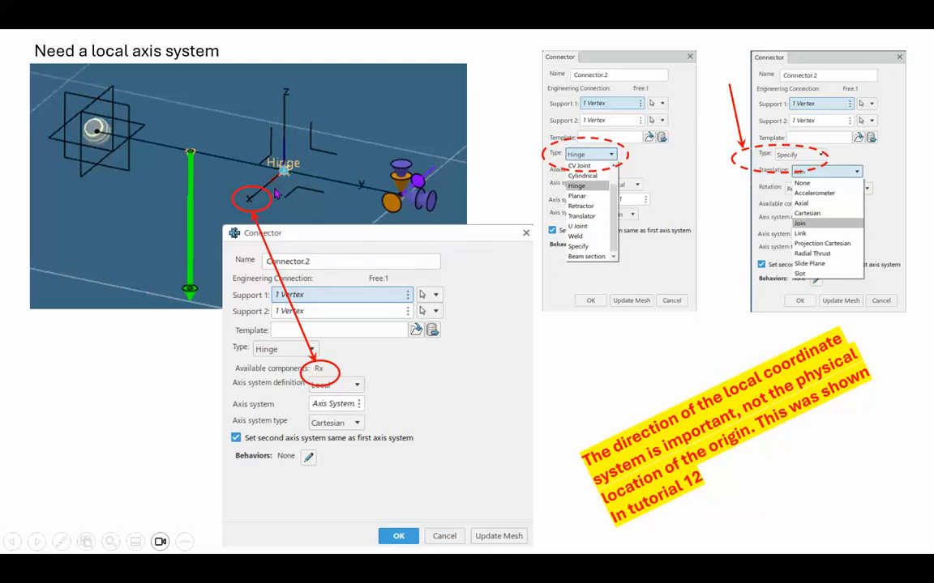
click(164, 342)
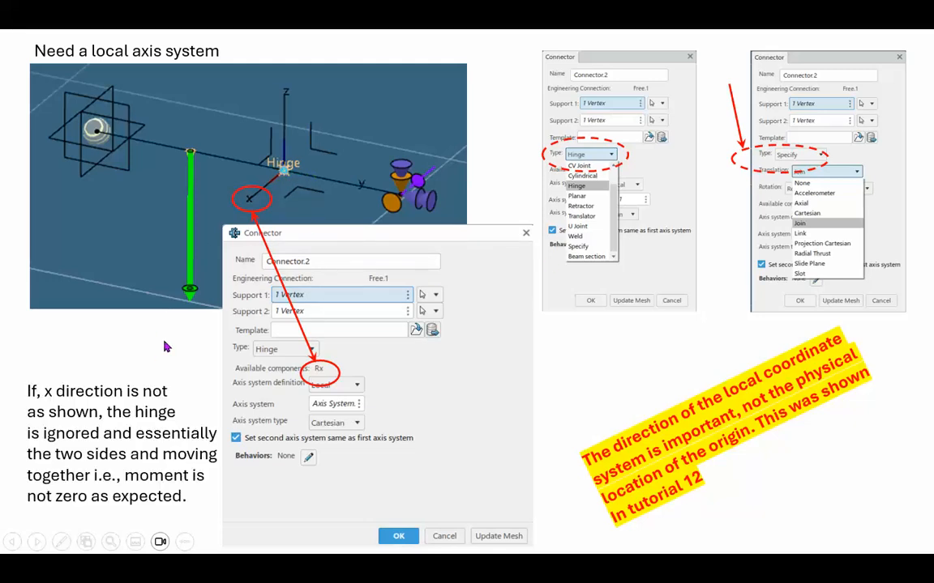
click(164, 346)
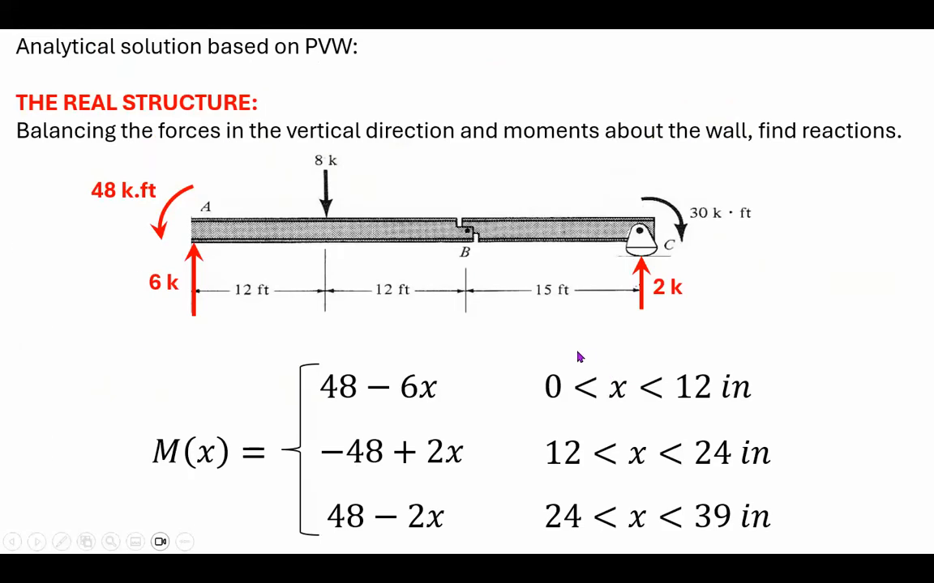
click(586, 361)
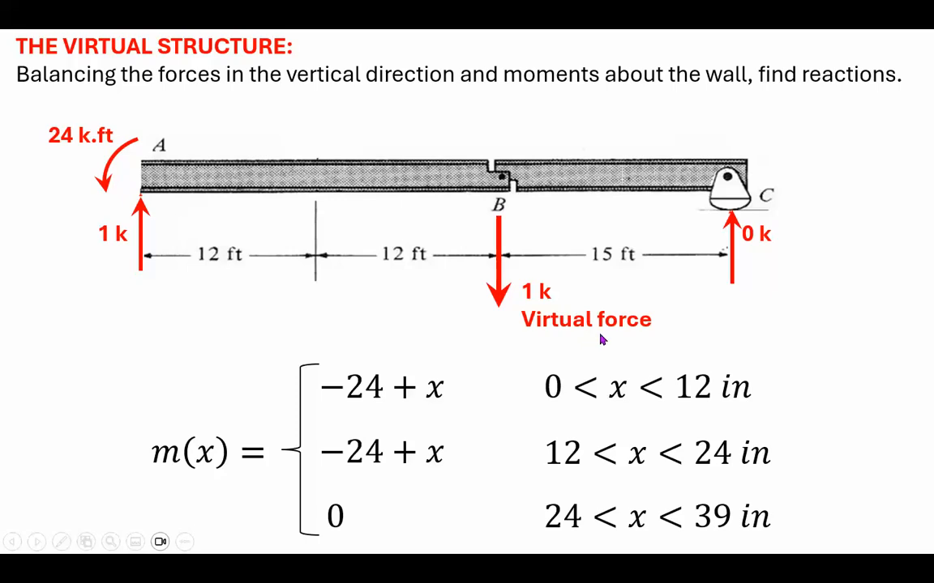
click(601, 341)
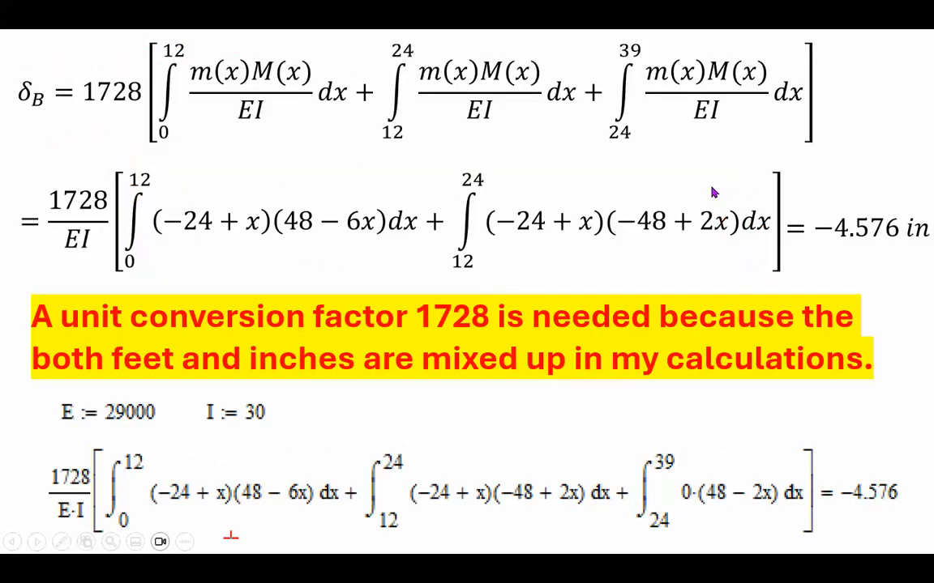
click(577, 215)
click(535, 232)
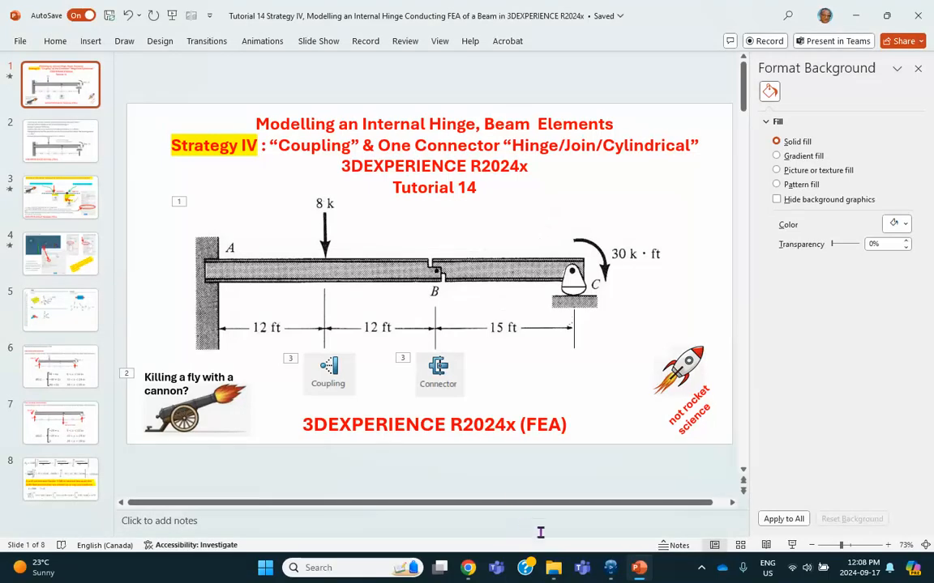
Step: Switch to 3DEXPERIENCE and create a new part in the Part Design app
click(610, 568)
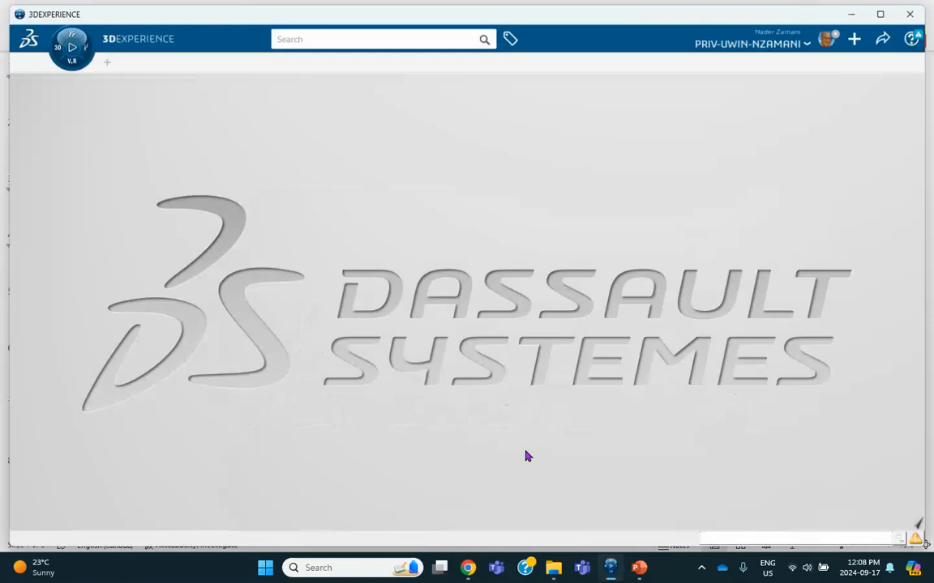
click(51, 43)
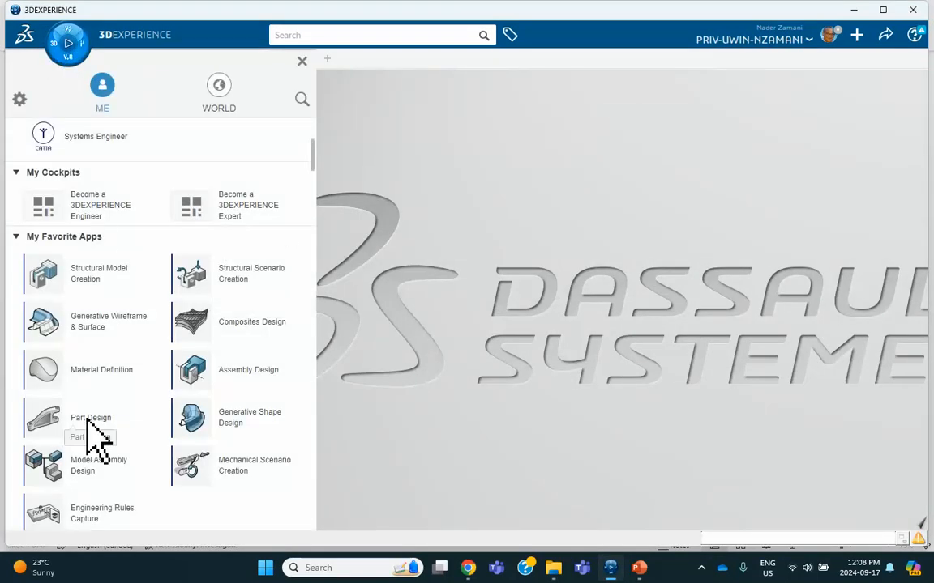
click(87, 421)
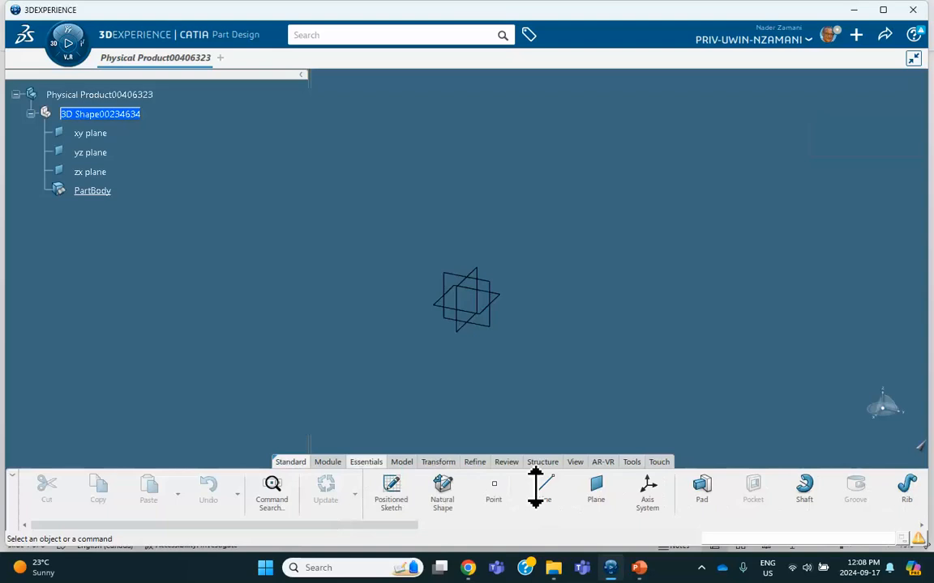
Step: Start a line and create its first point at the origin with coordinates 0, 0, 0 ft
click(540, 492)
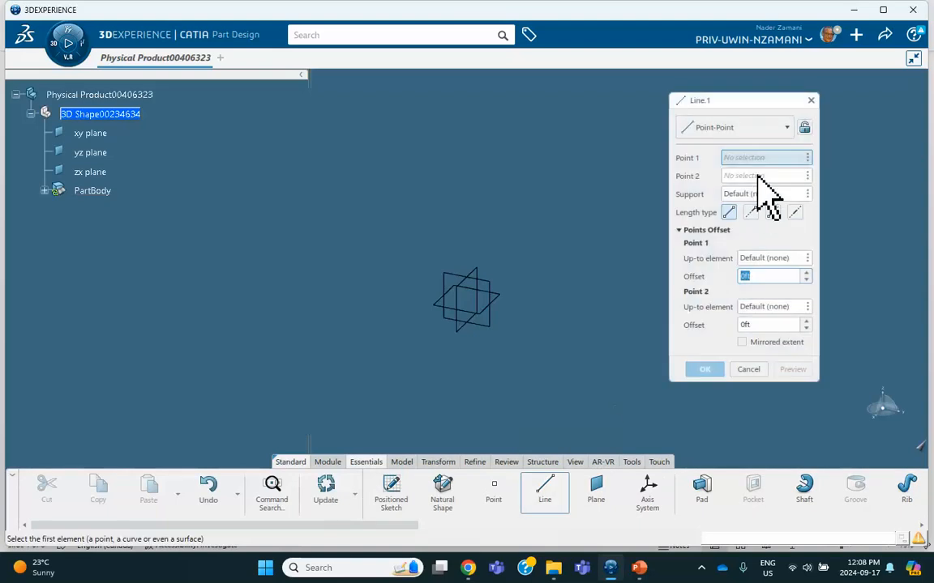
right_click(811, 157)
mouse_move(833, 165)
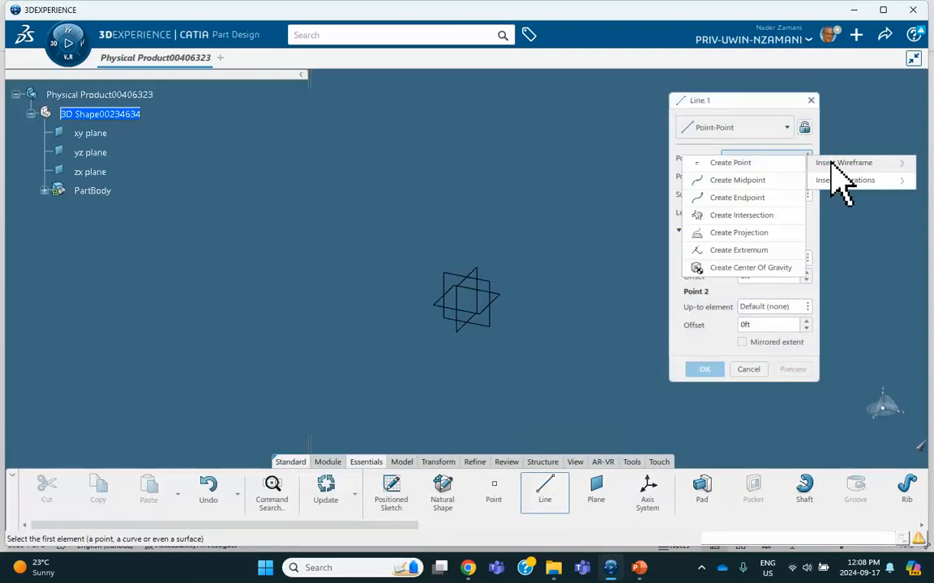
click(730, 163)
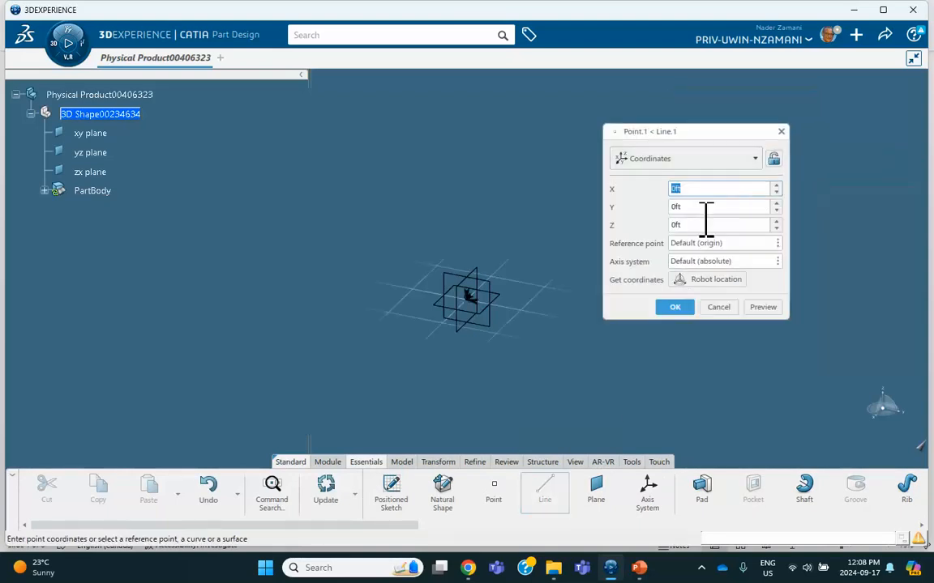
click(676, 307)
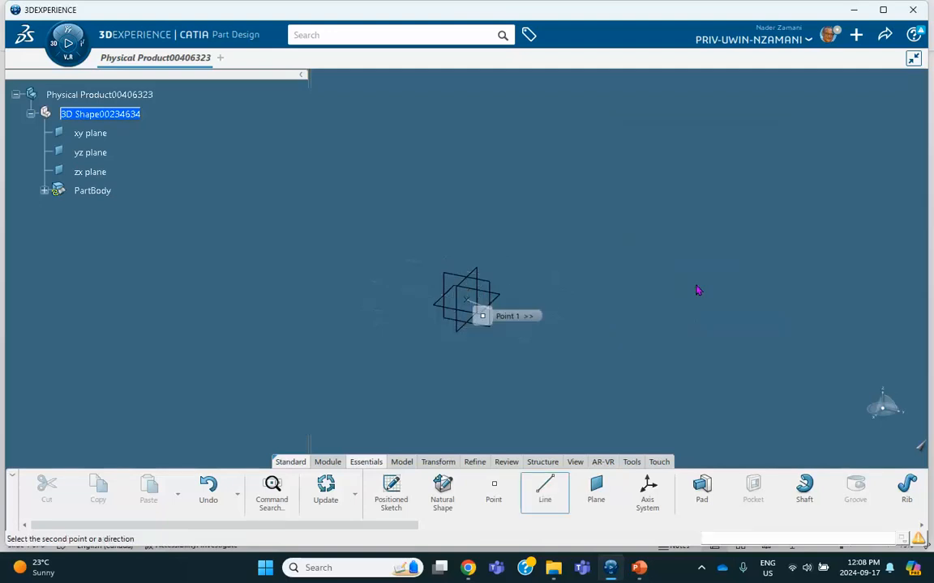
right_click(745, 175)
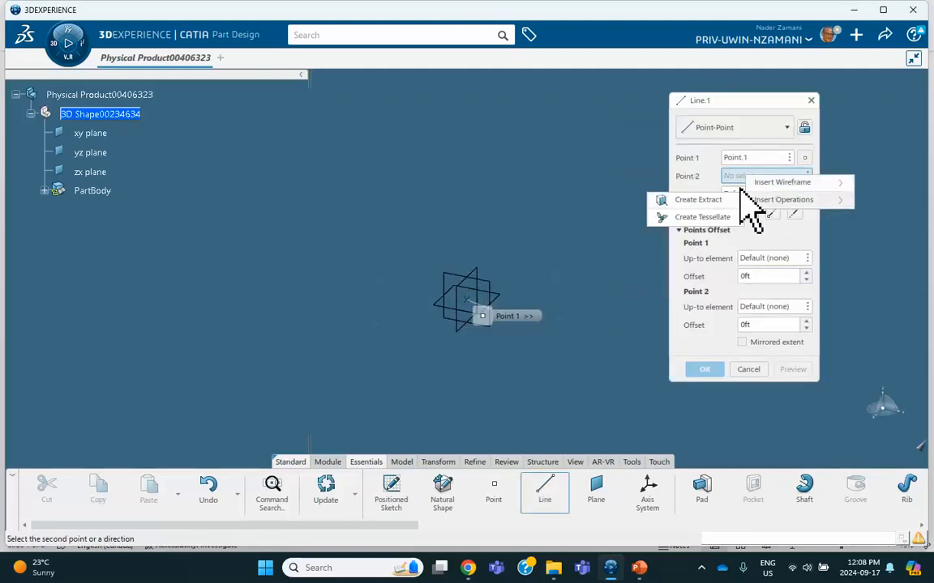
mouse_move(770, 183)
click(491, 147)
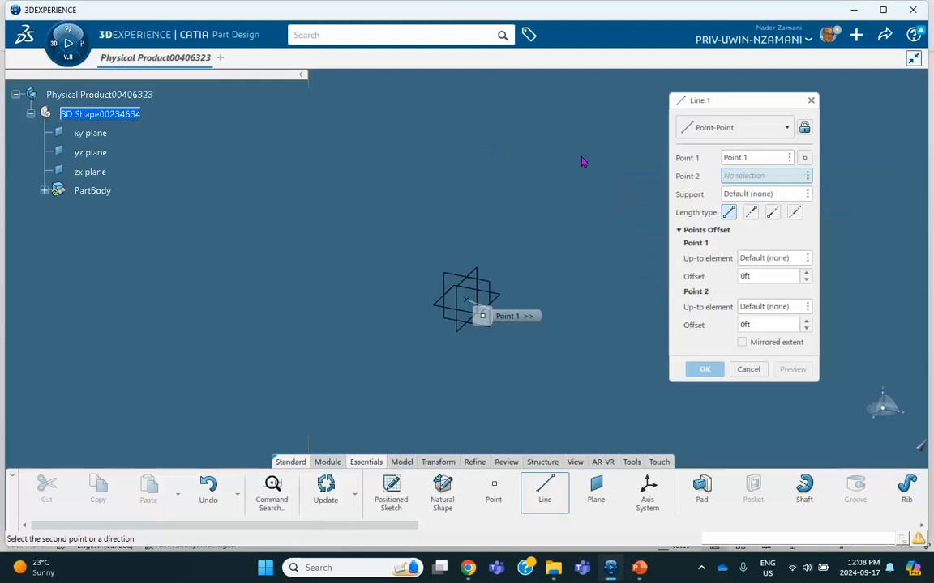
right_click(739, 175)
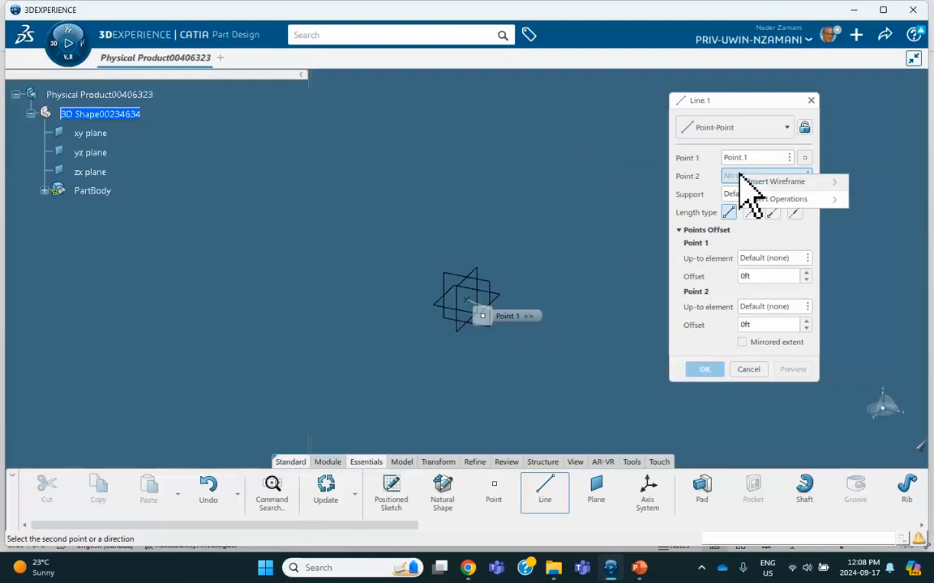
click(562, 142)
right_click(755, 176)
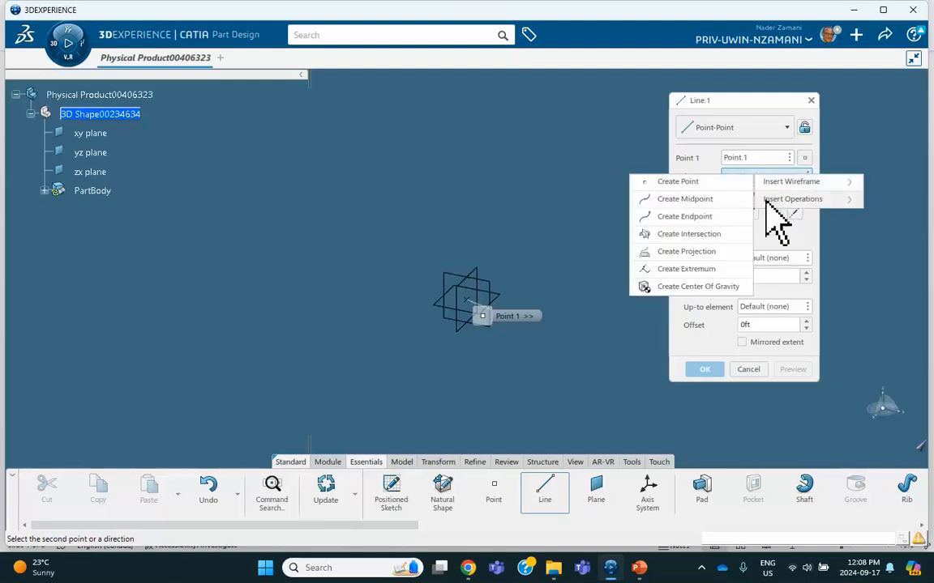
mouse_move(788, 200)
click(481, 165)
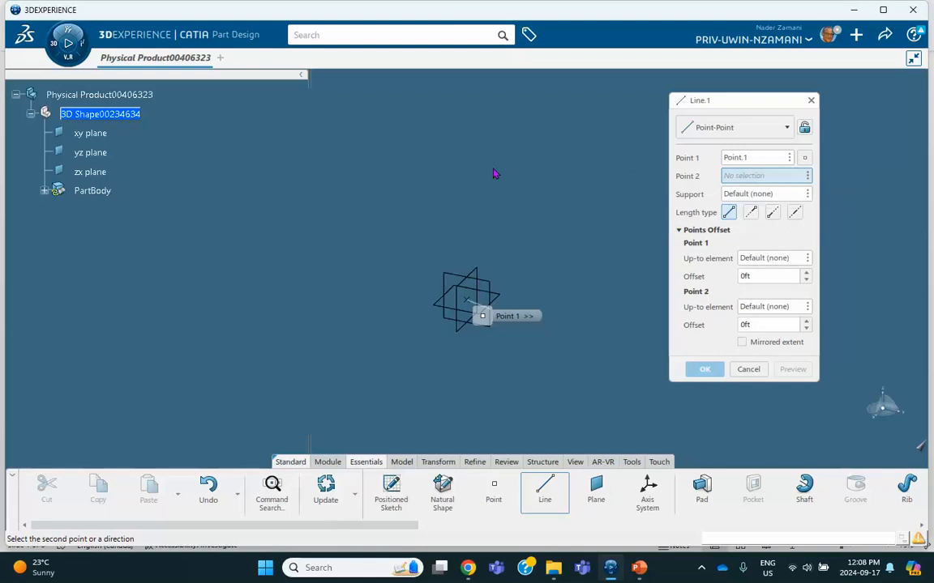
Step: Change the line definition to Point-Direction and create it from the origin point along the Y axis with a 12 ft offset
click(736, 130)
click(735, 163)
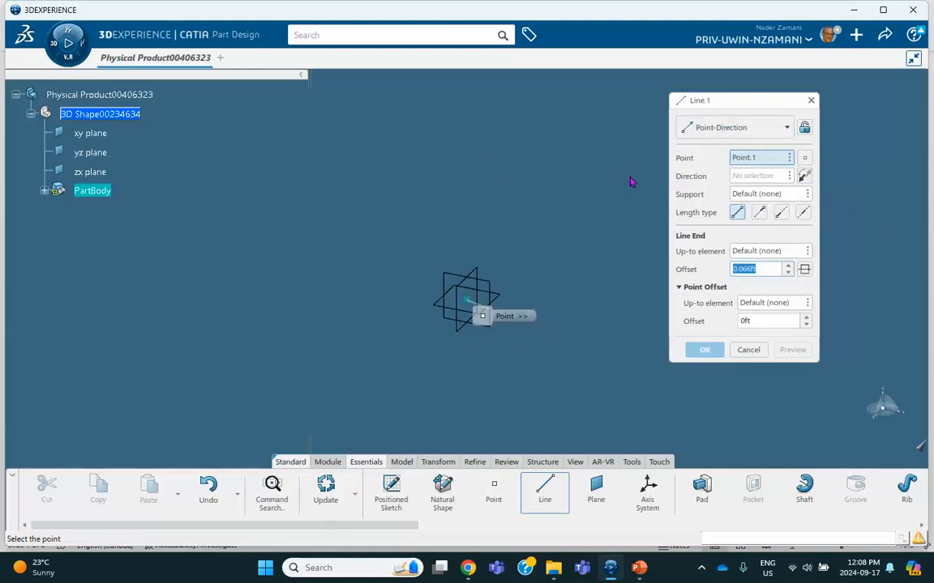
right_click(754, 177)
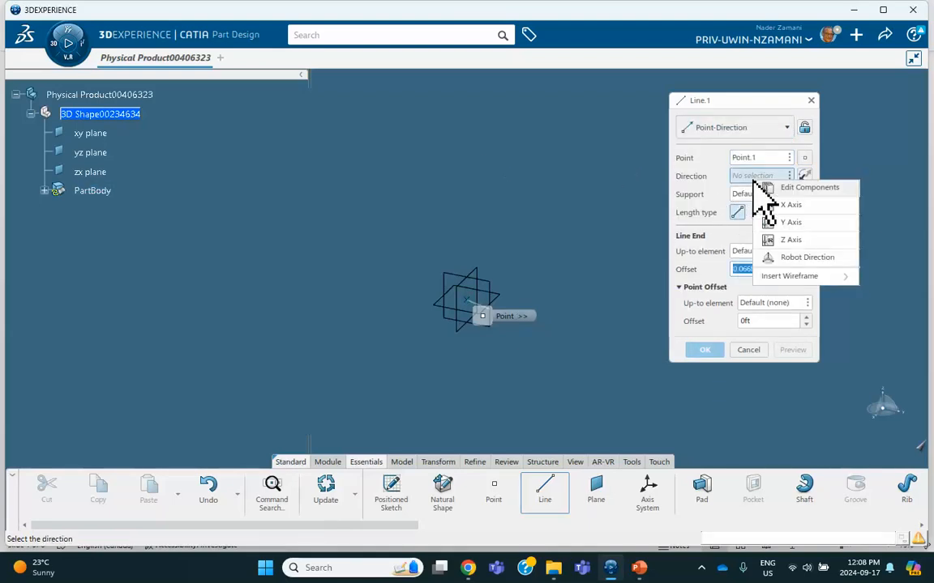
click(786, 223)
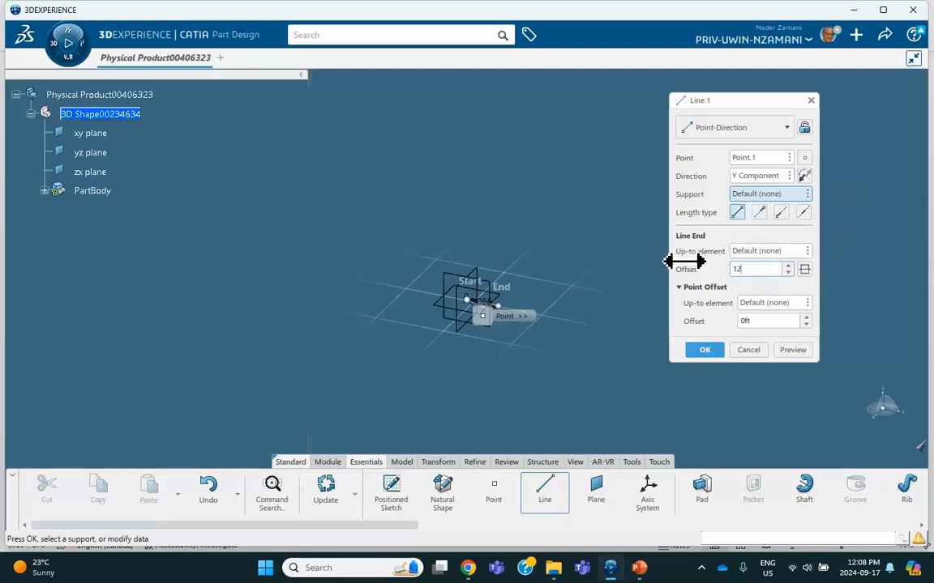
click(705, 350)
click(577, 223)
middle_drag(706, 273, 588, 423)
middle_drag(647, 314, 256, 271)
click(383, 228)
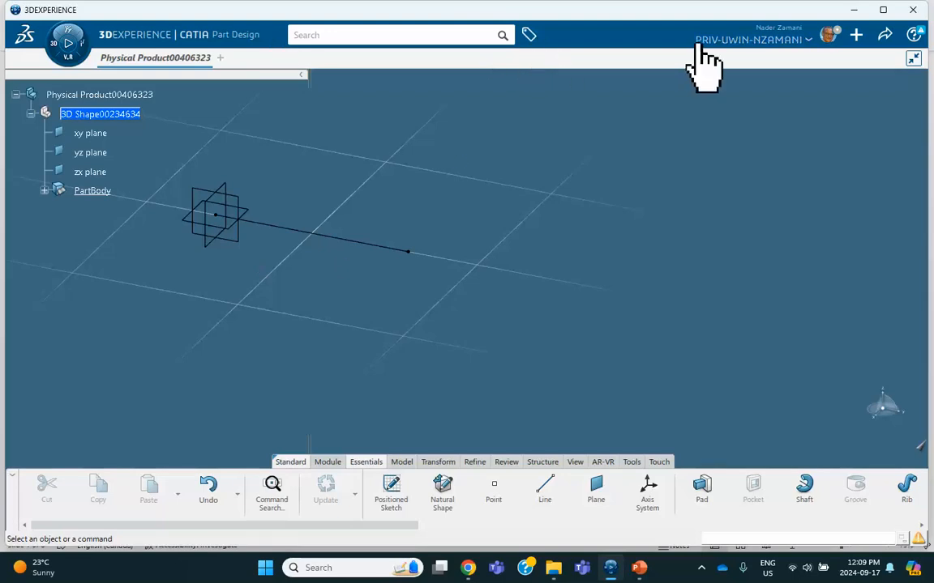
Step: Create a second Point-Direction line from the first line's free end along the Y axis with a 12 ft offset
click(548, 492)
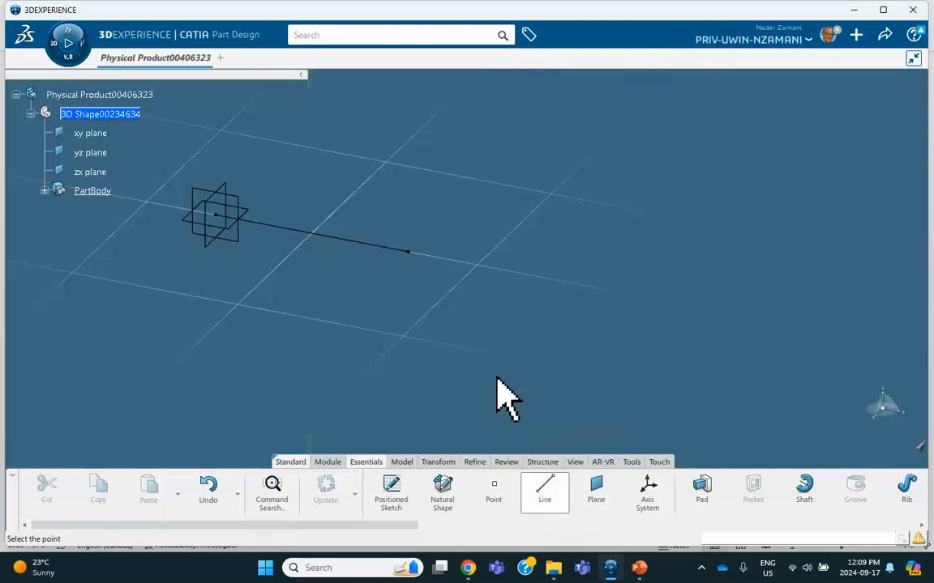
click(410, 253)
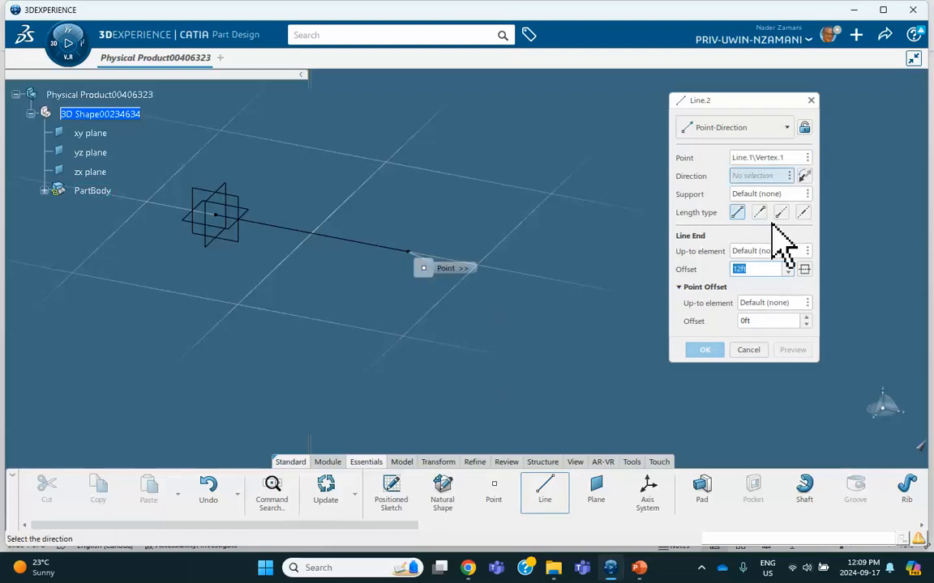
right_click(762, 176)
click(798, 218)
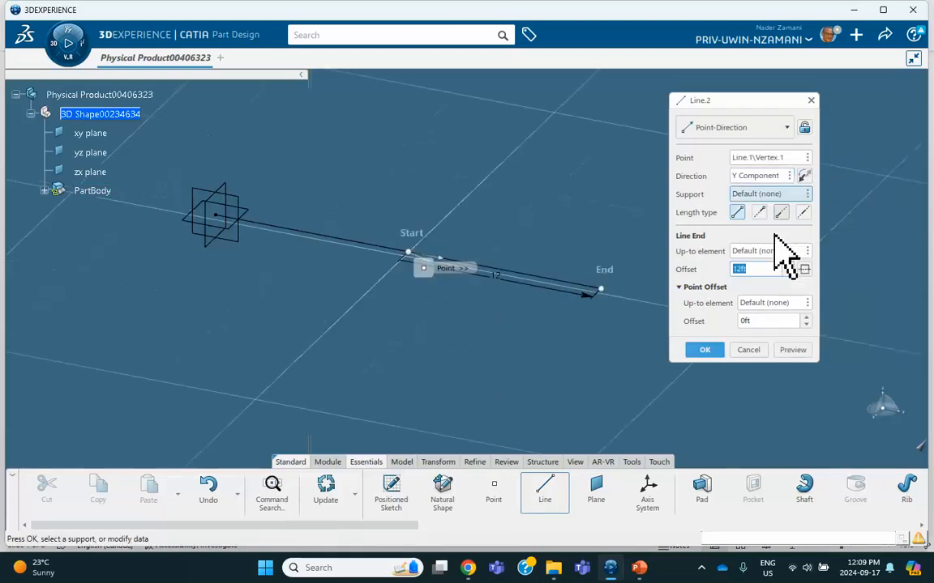
click(704, 348)
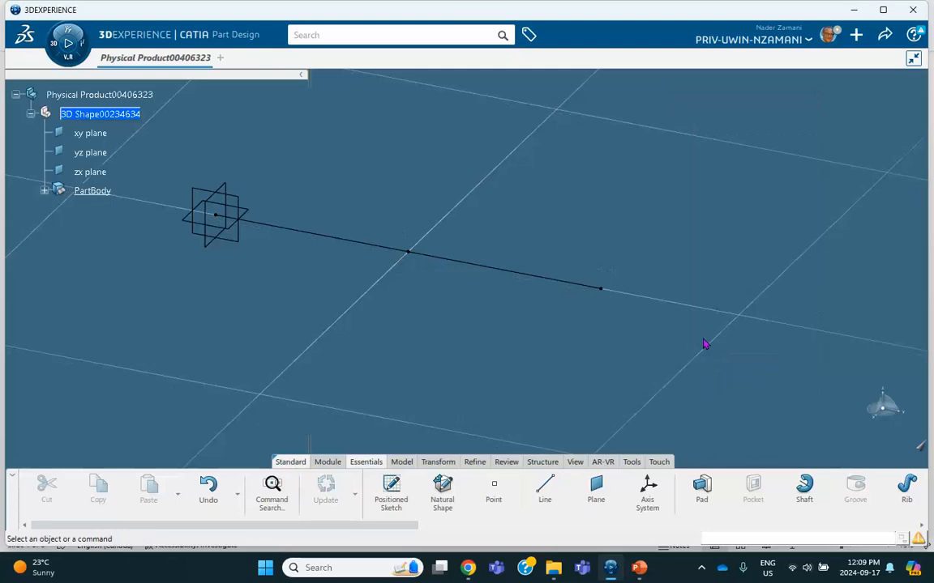
Step: Create a third Point-Direction line from the second line's free end along the Y axis with a 15 ft offset
click(545, 489)
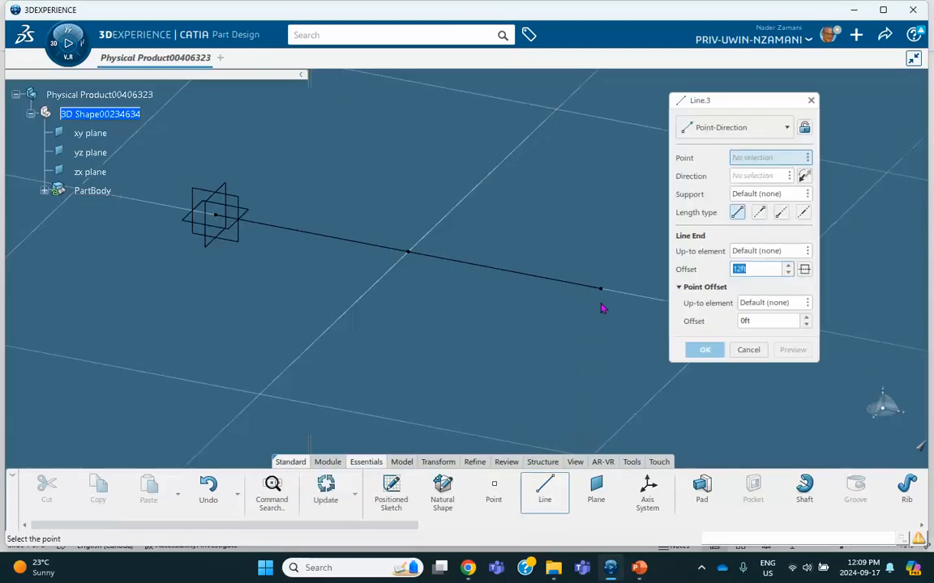
click(601, 292)
right_click(762, 176)
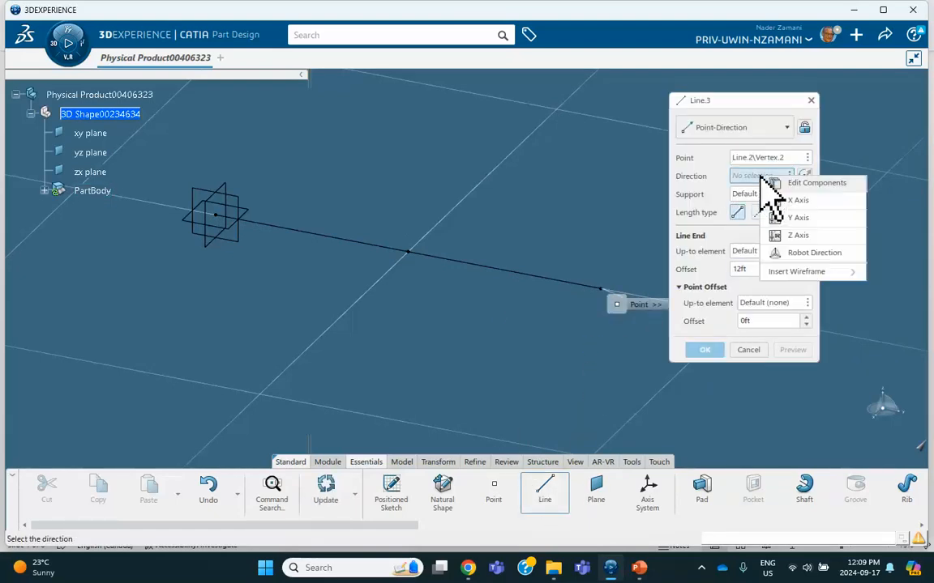
click(793, 217)
click(755, 270)
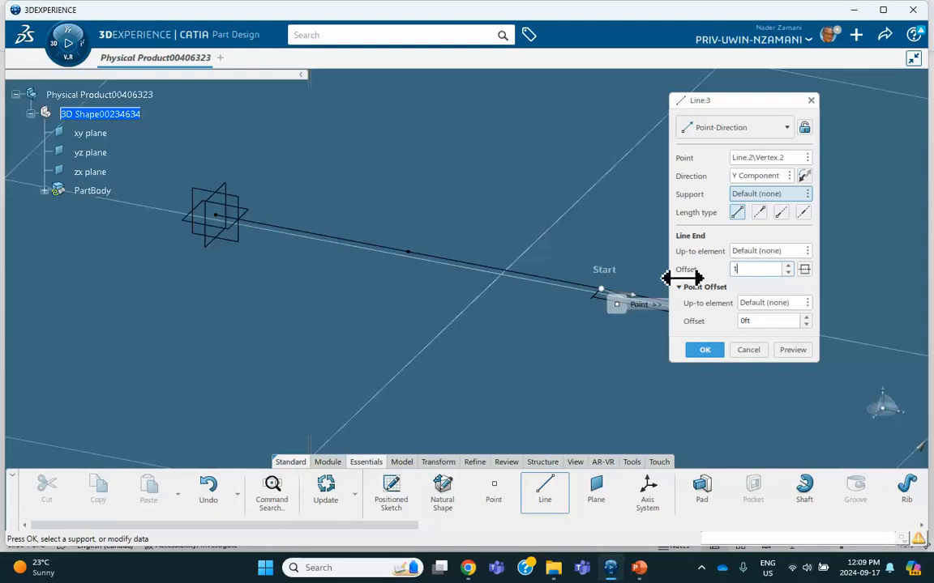
text(15)
key(Return)
Step: Start a standard axis system and create its origin point at X 10 ft, Y 10 ft, Z 0 ft
middle_drag(624, 315, 621, 349)
click(647, 490)
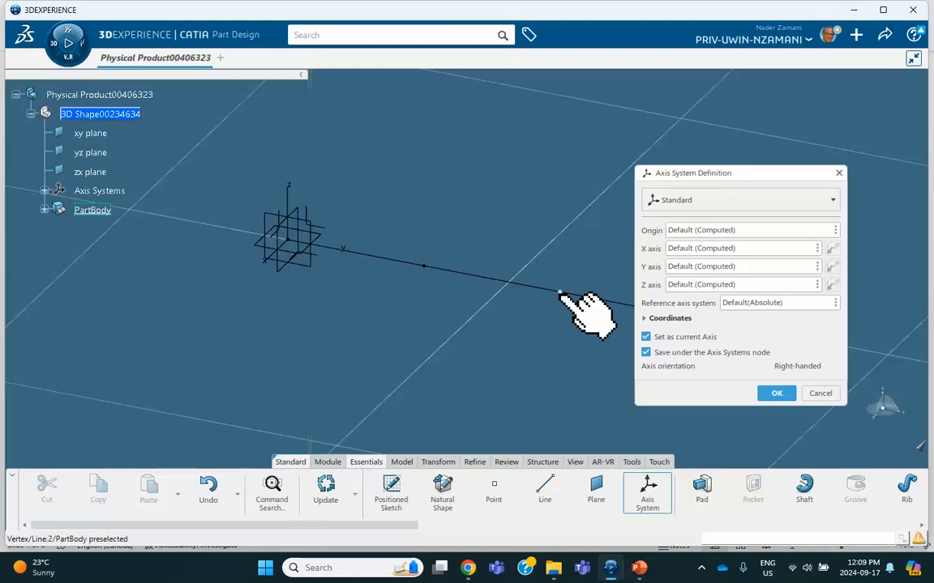
click(836, 230)
click(762, 237)
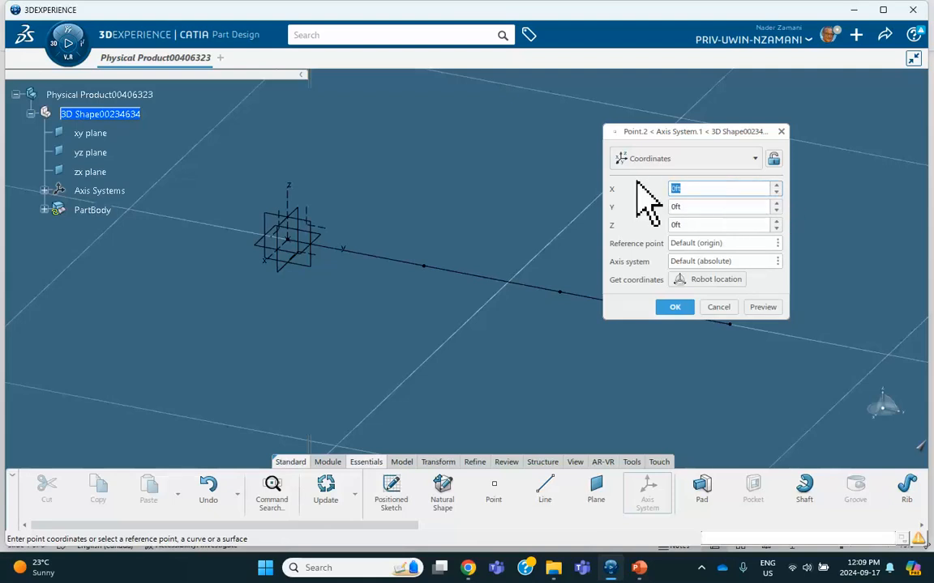
text(5)
click(692, 207)
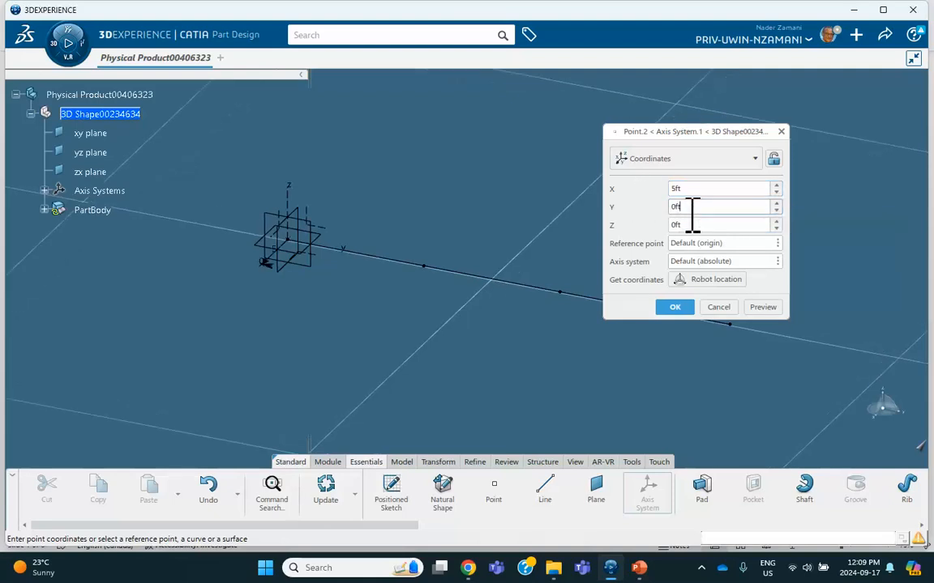
click(693, 190)
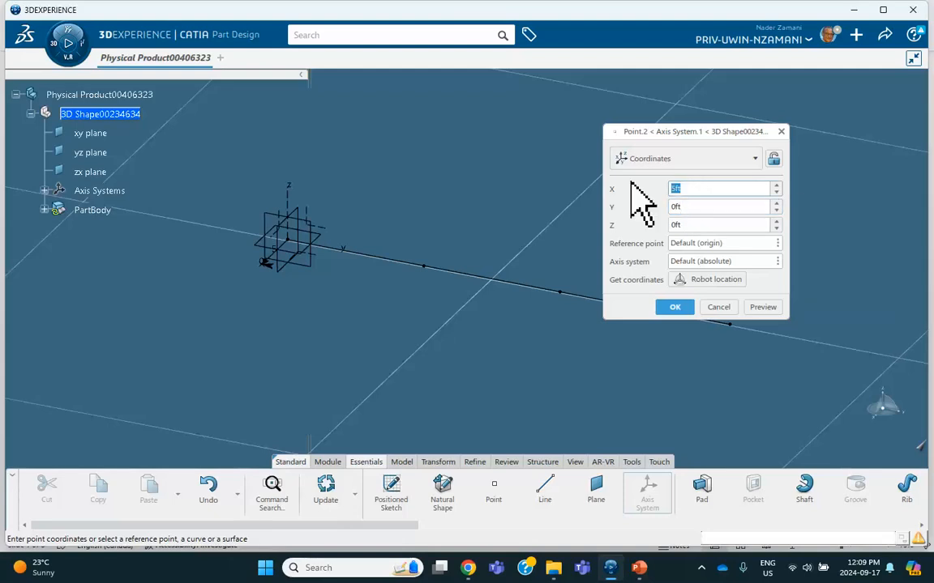
text(10)
key(Return)
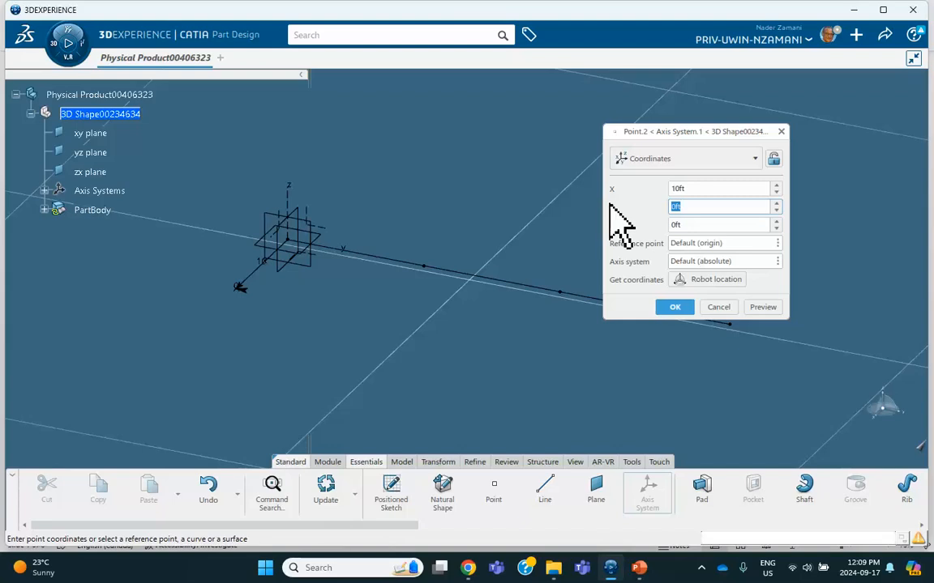
text(10)
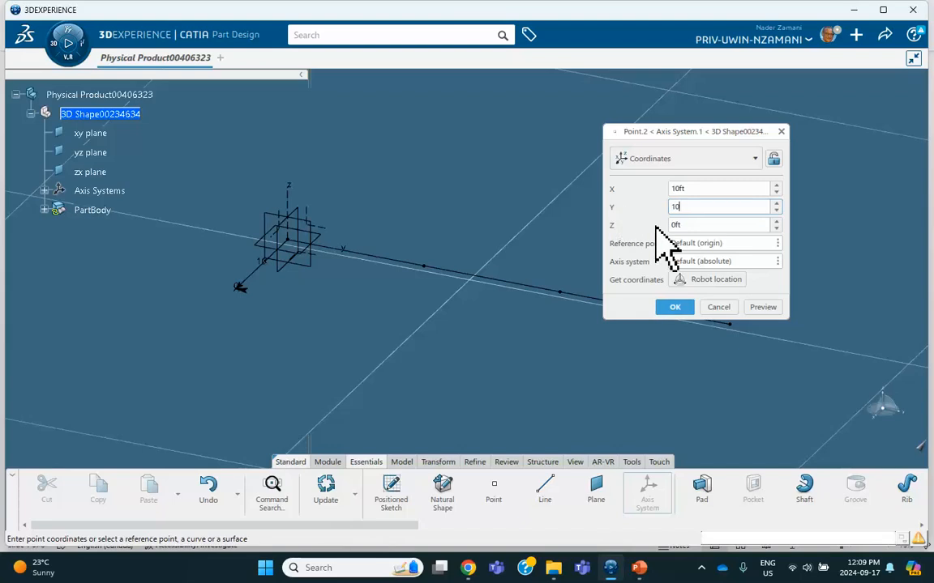
click(675, 306)
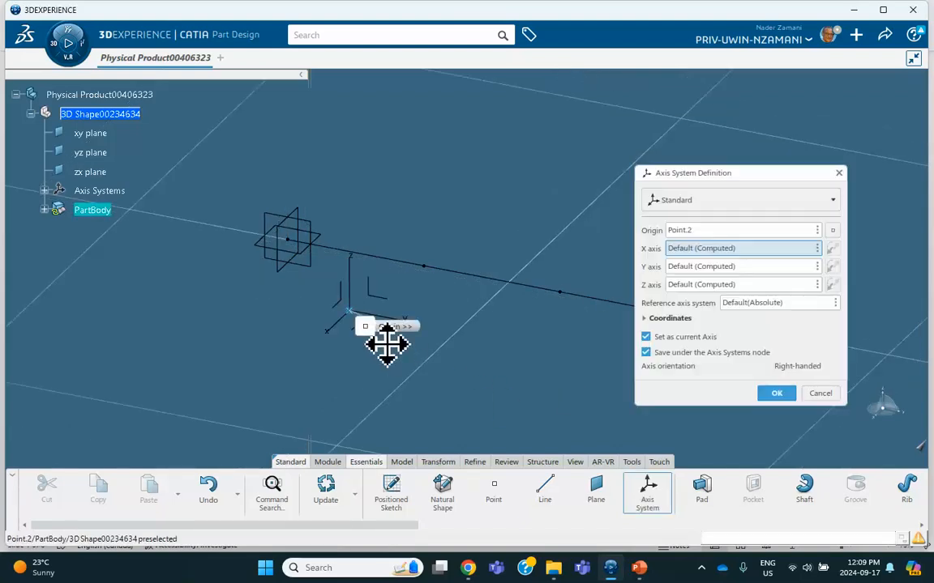
Step: Create the axis system at the new origin point with default computed axis directions
middle_drag(383, 343, 350, 349)
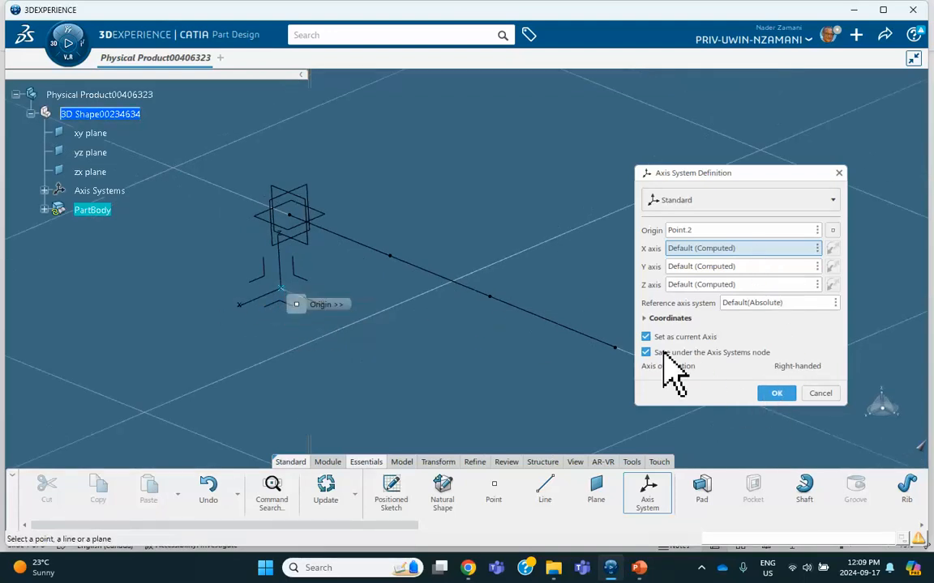
click(776, 393)
middle_drag(427, 335, 477, 345)
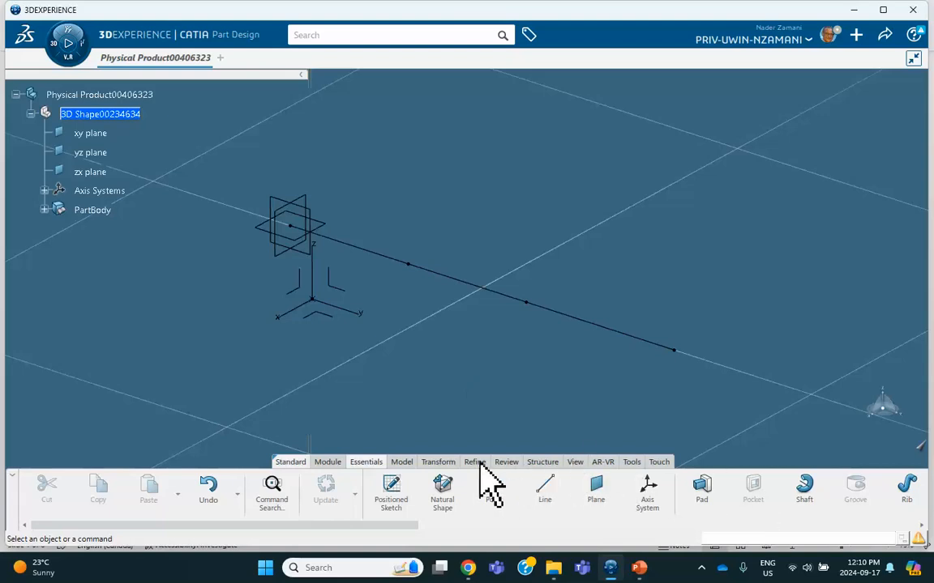
Step: Create one core material named "steel tut 14" with only the Simulation Domain enabled
click(631, 462)
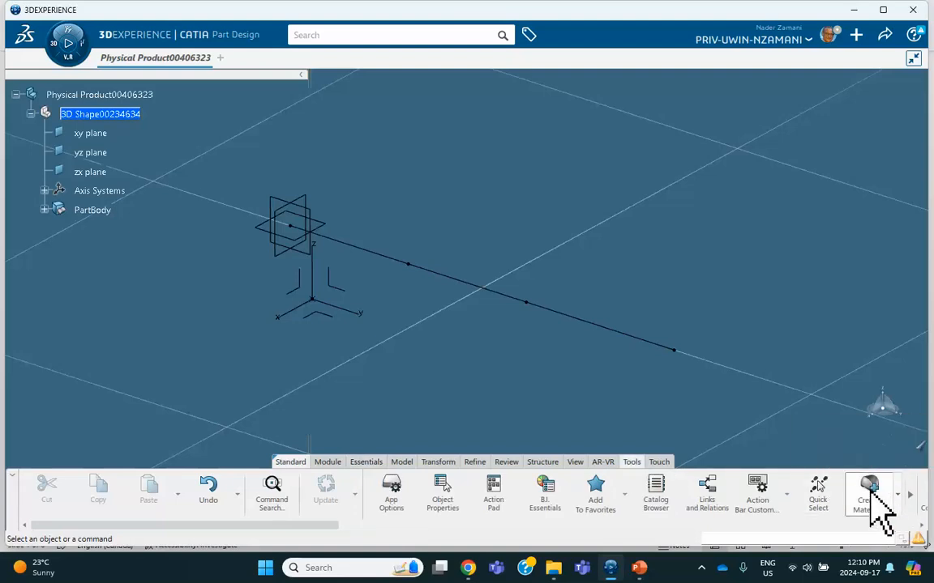
click(869, 491)
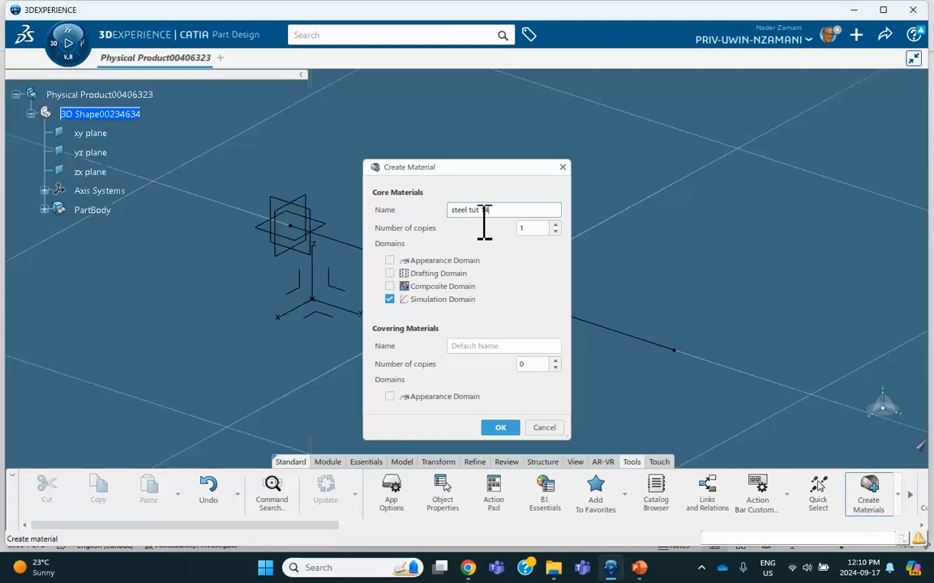
click(497, 429)
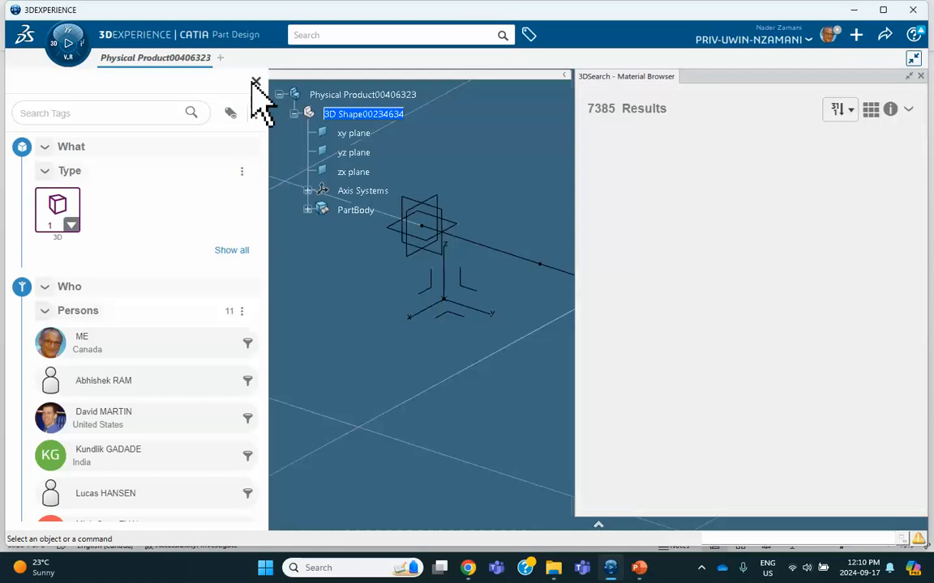
Step: Apply the material steel tut 14 to the physical product and close the material browser
click(255, 84)
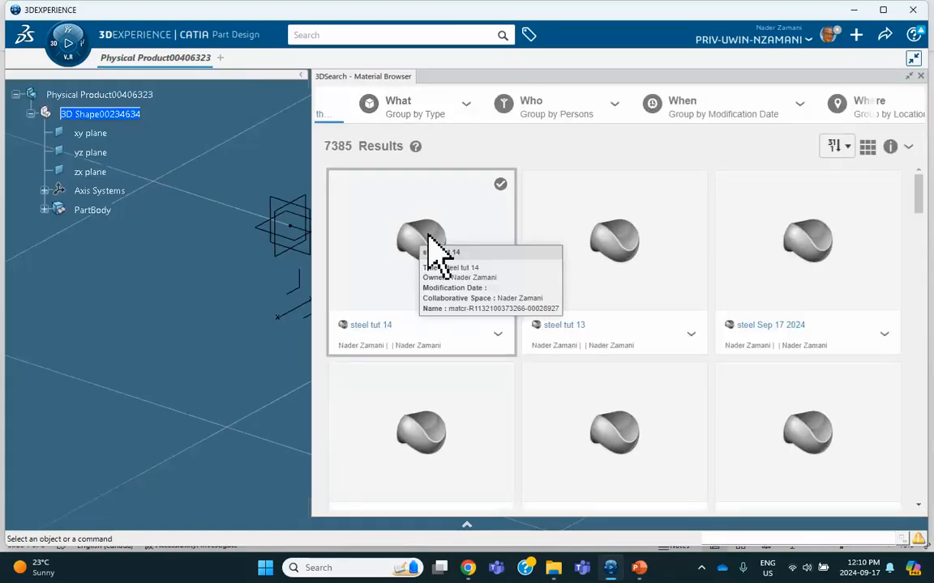
drag(429, 244, 132, 91)
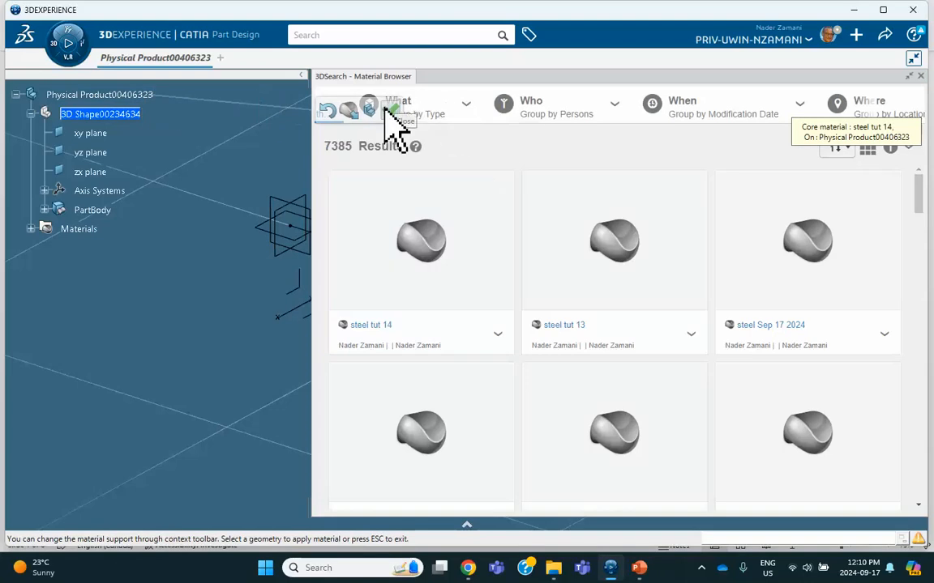
click(390, 109)
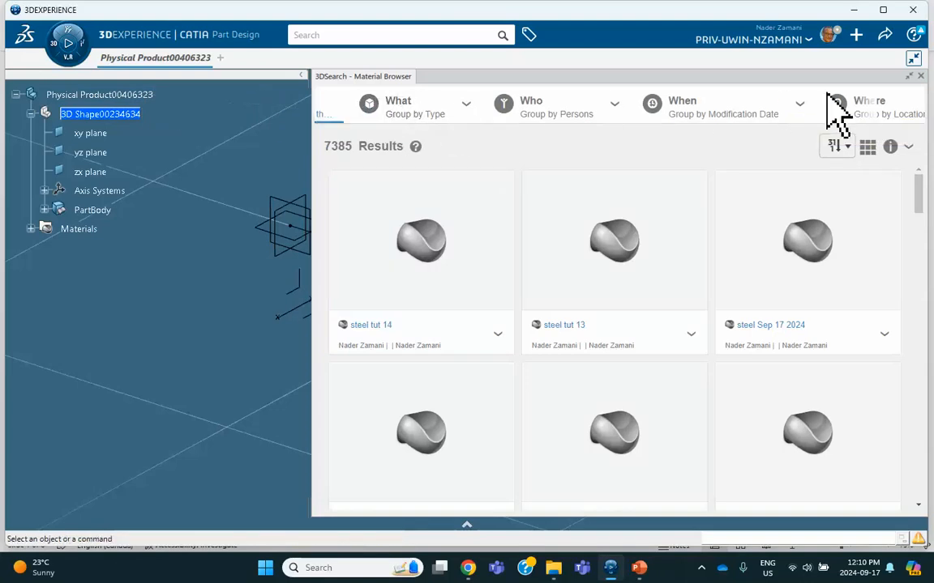
click(919, 76)
Step: Open the simulation domain of steel tut 14 and add the Elastic option under Structures, Abaqus Multiphysics, Mechanical, Elasticity
click(30, 229)
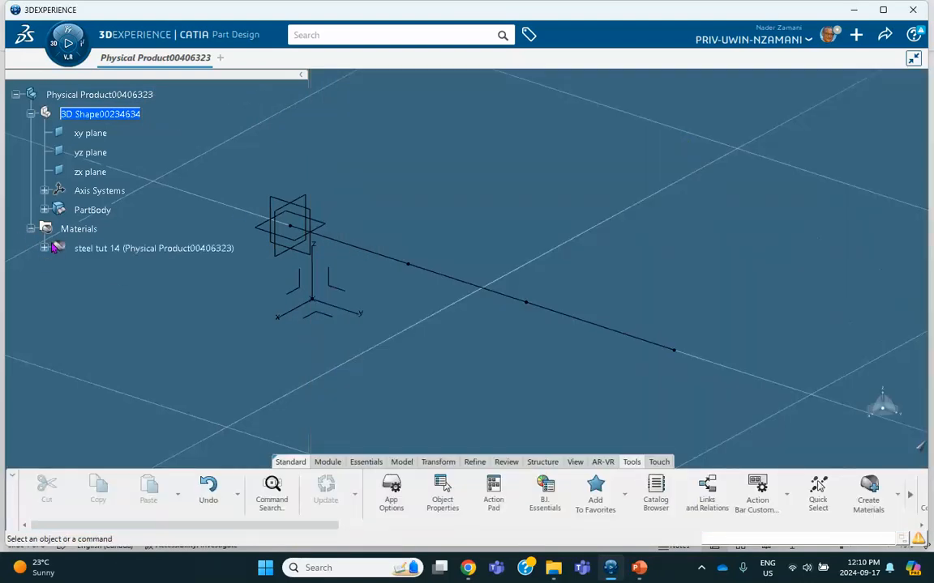
click(45, 247)
click(120, 268)
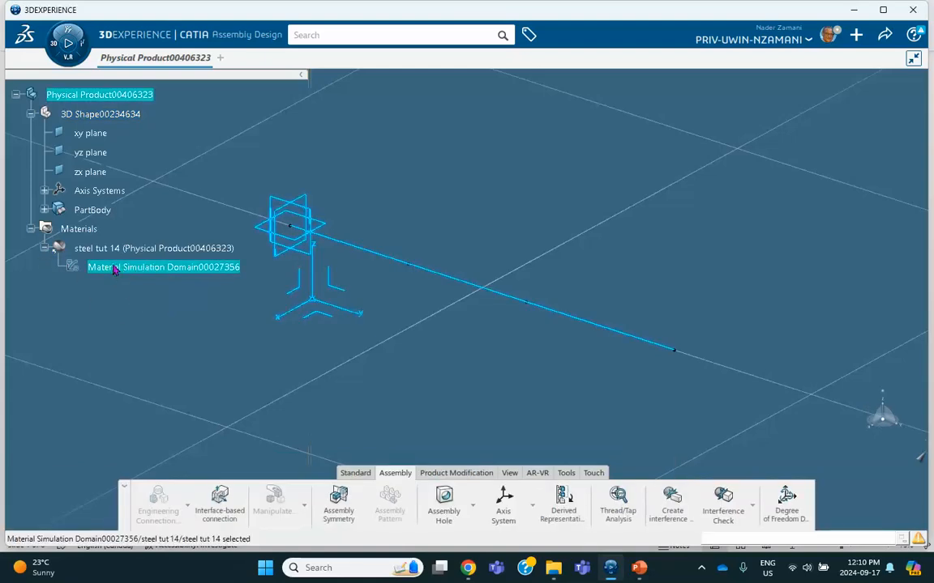
double_click(120, 268)
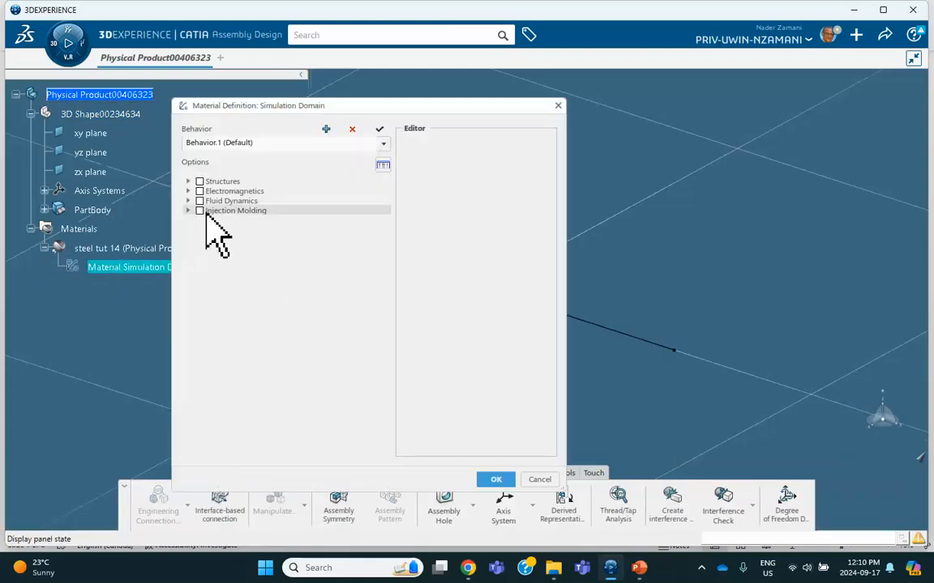
click(188, 181)
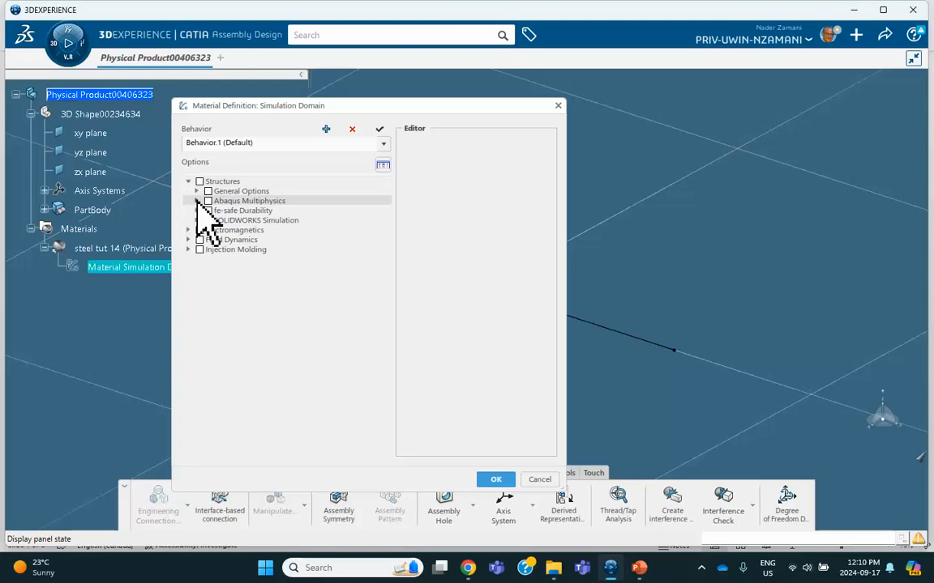
click(196, 201)
click(205, 211)
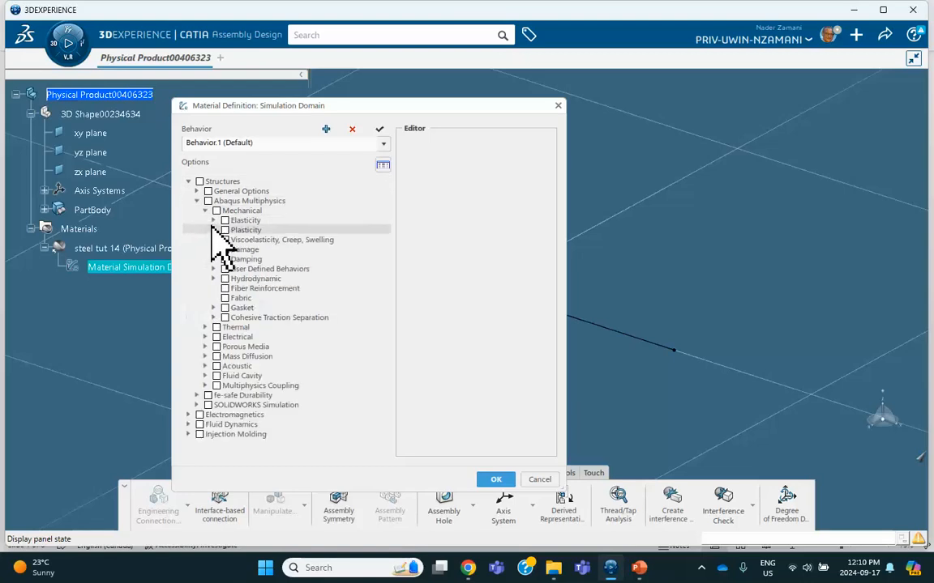
click(213, 220)
click(234, 230)
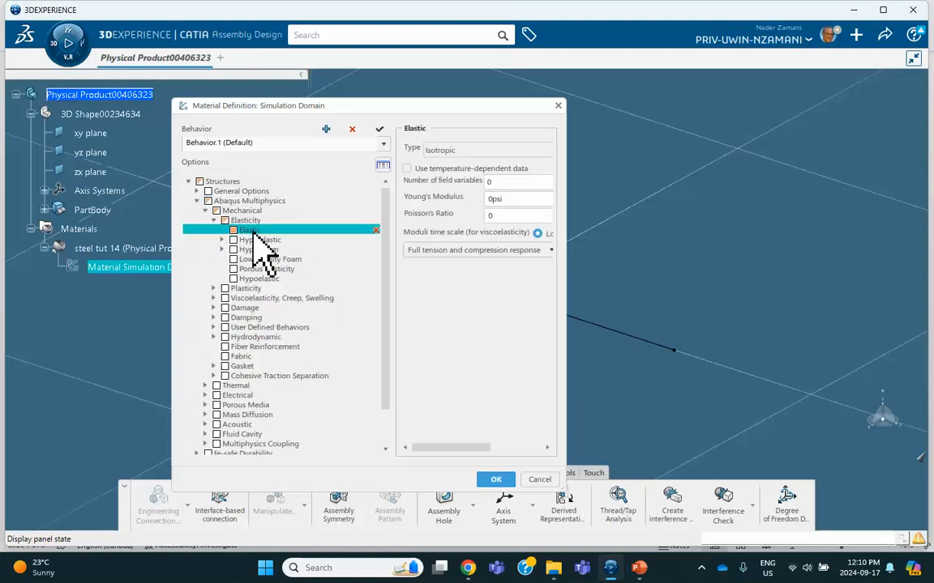
Step: Set the material's Young's modulus to 29000 ksi and Poisson's ratio to 0.3, and accept the definition
click(512, 200)
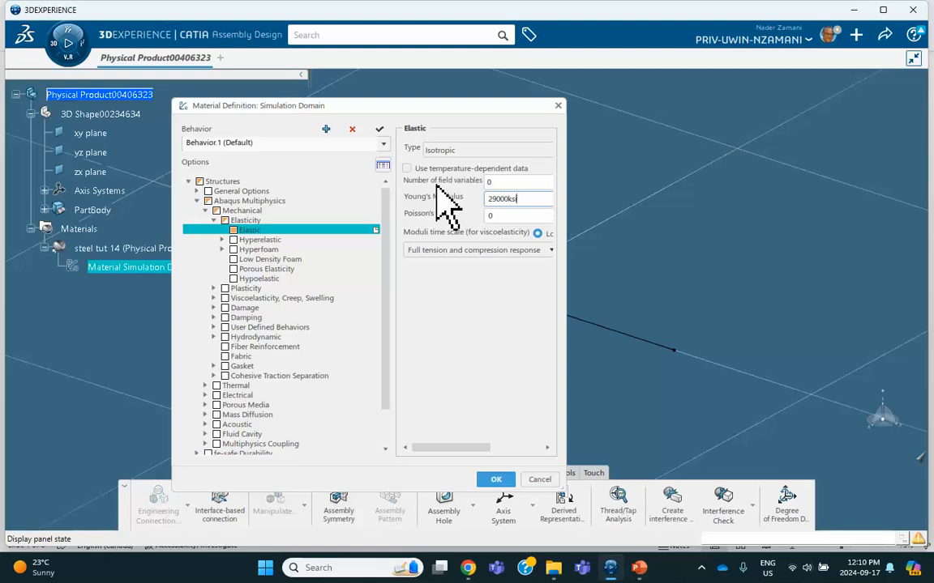
click(509, 215)
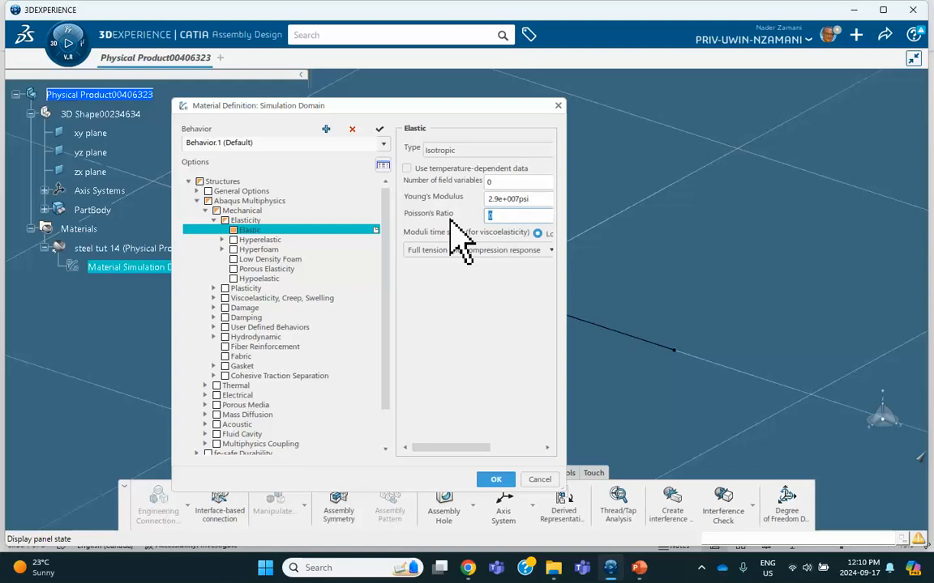
text(.3)
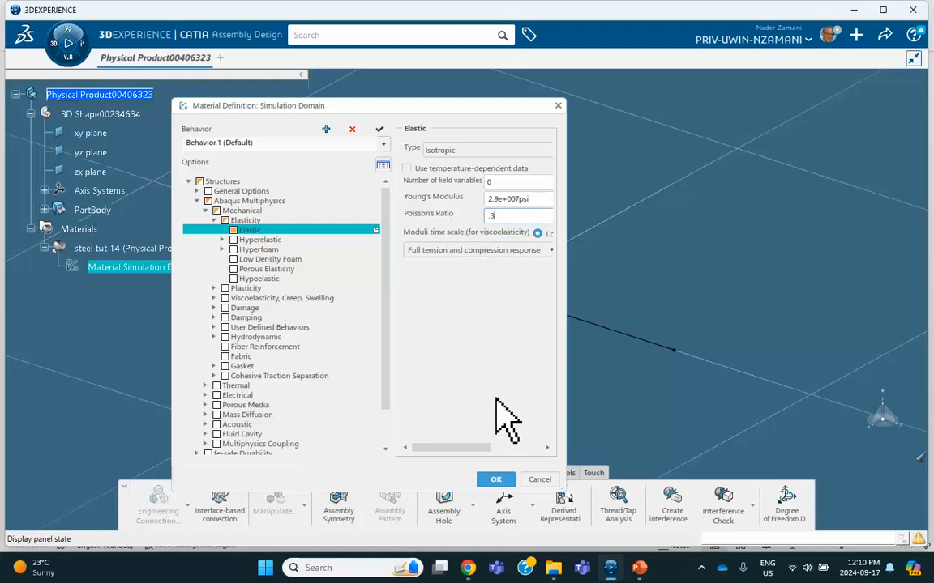
click(495, 480)
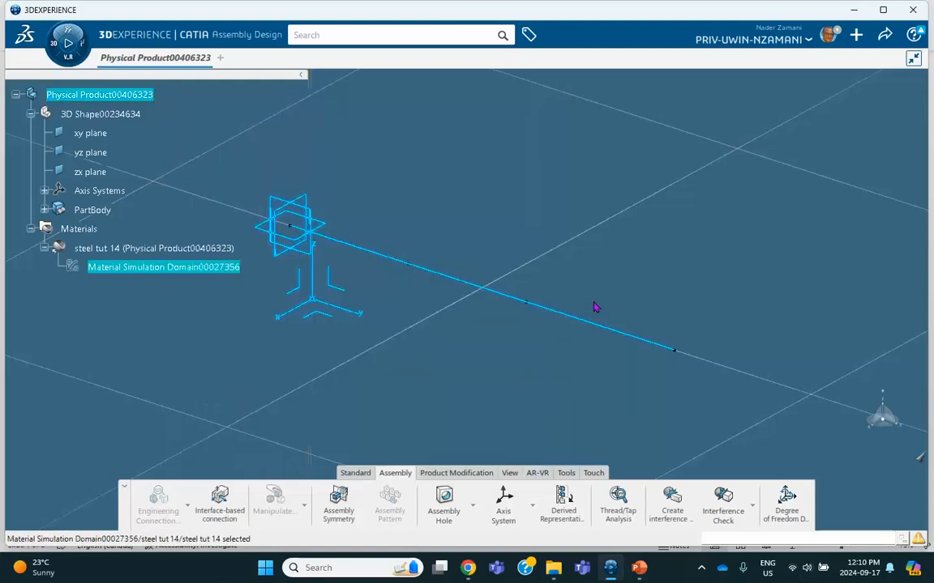
click(475, 235)
middle_drag(475, 227, 525, 204)
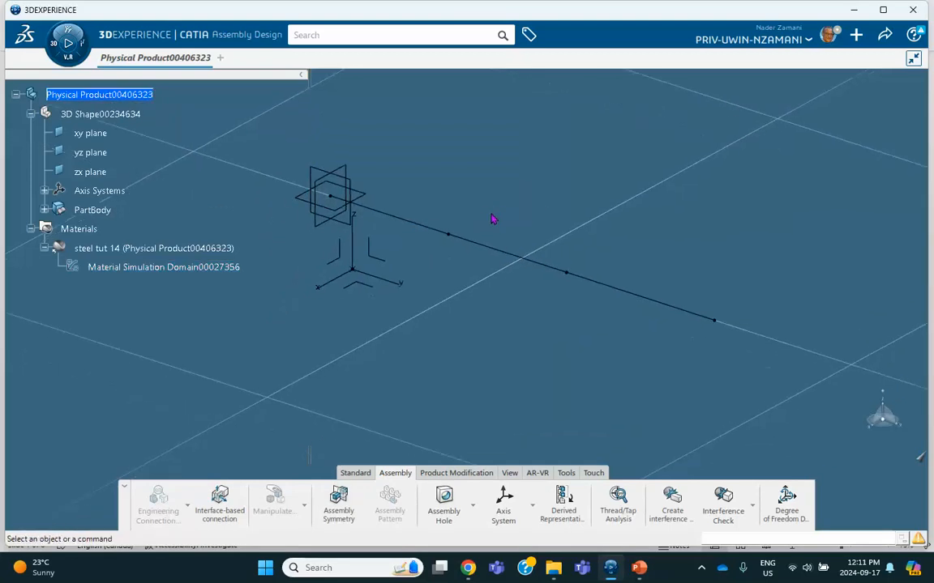
Step: Switch to Structural Model Creation and create a finite element model of the product, continuing without a structure update
click(57, 46)
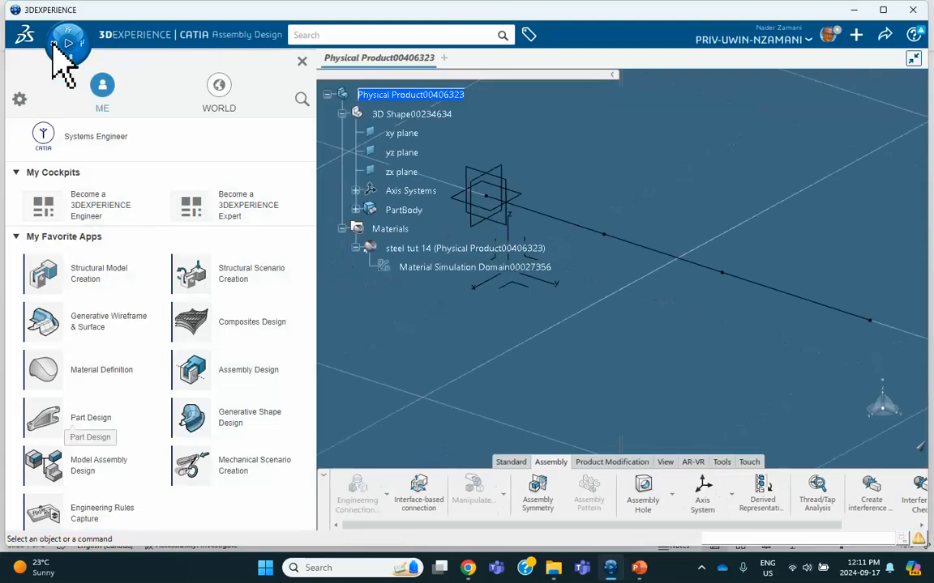
click(84, 274)
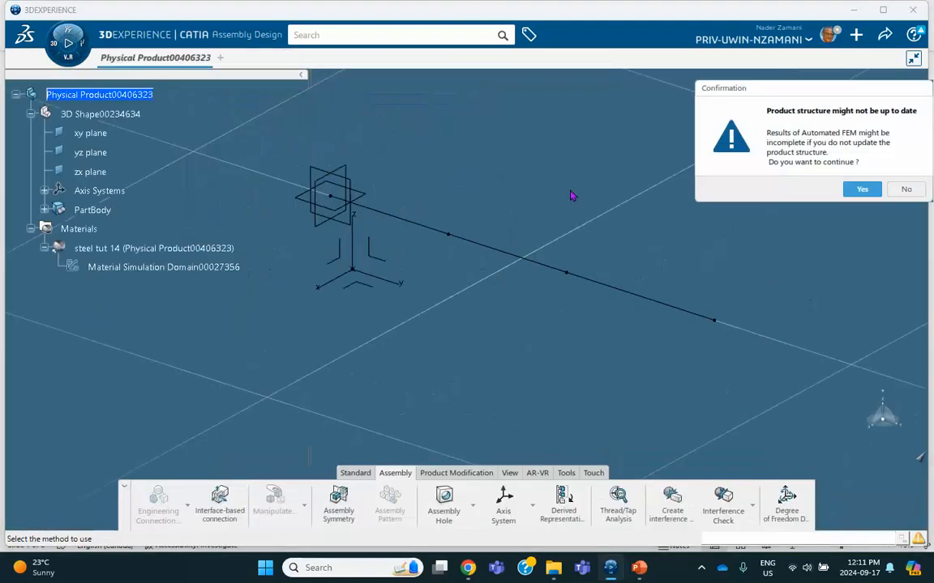
click(863, 189)
click(540, 245)
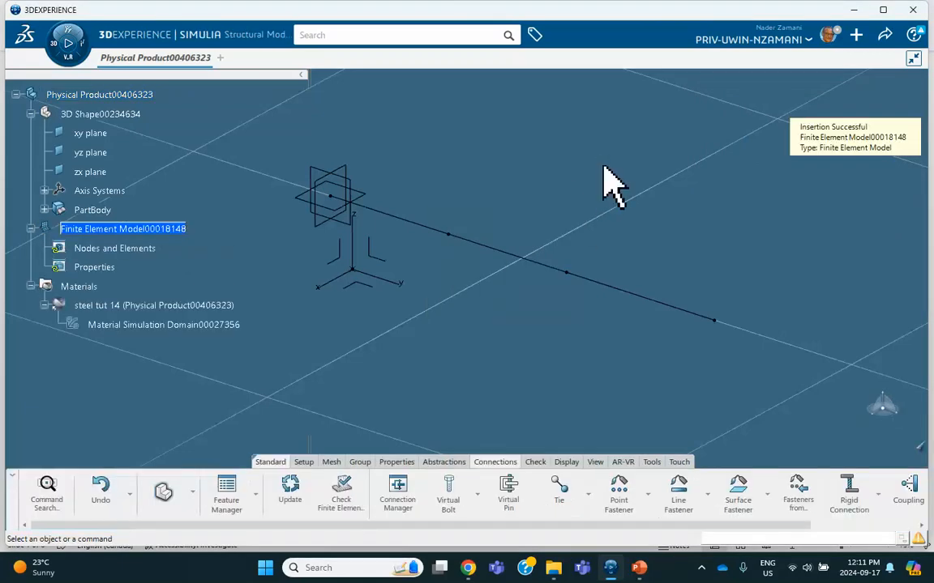
Step: Create and generate a linear beam mesh on the first line with a 1 ft mesh size and 0.005 ft absolute sag
middle_drag(481, 389, 464, 421)
click(330, 463)
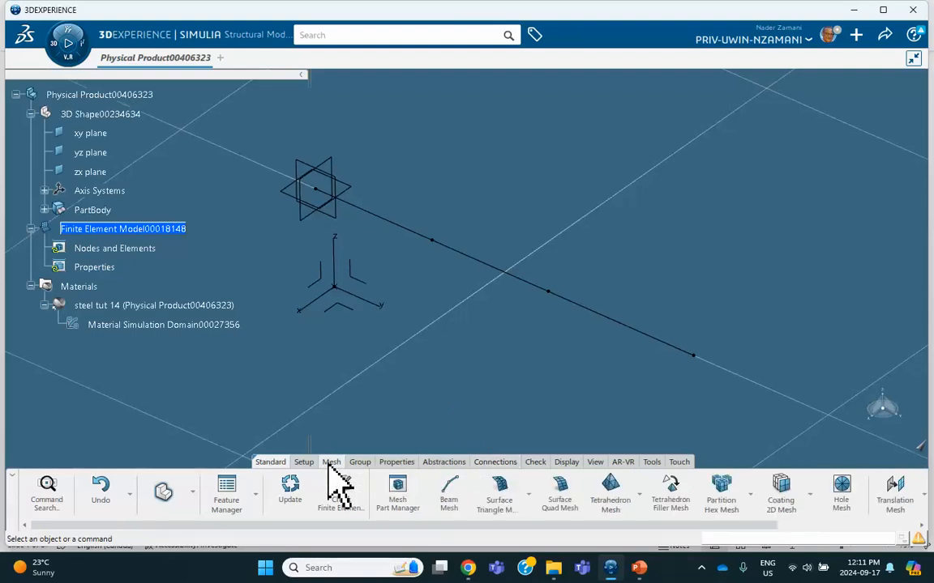
click(444, 494)
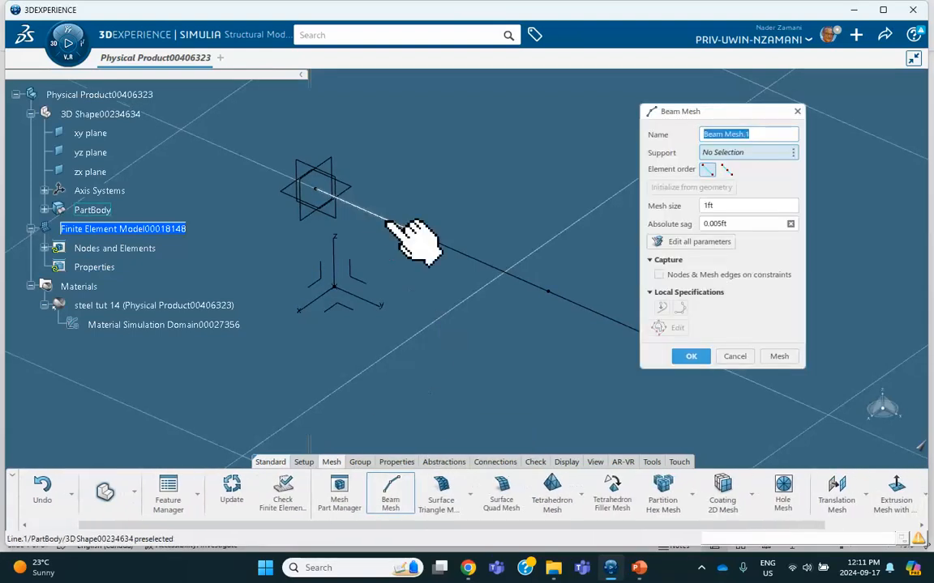
click(411, 234)
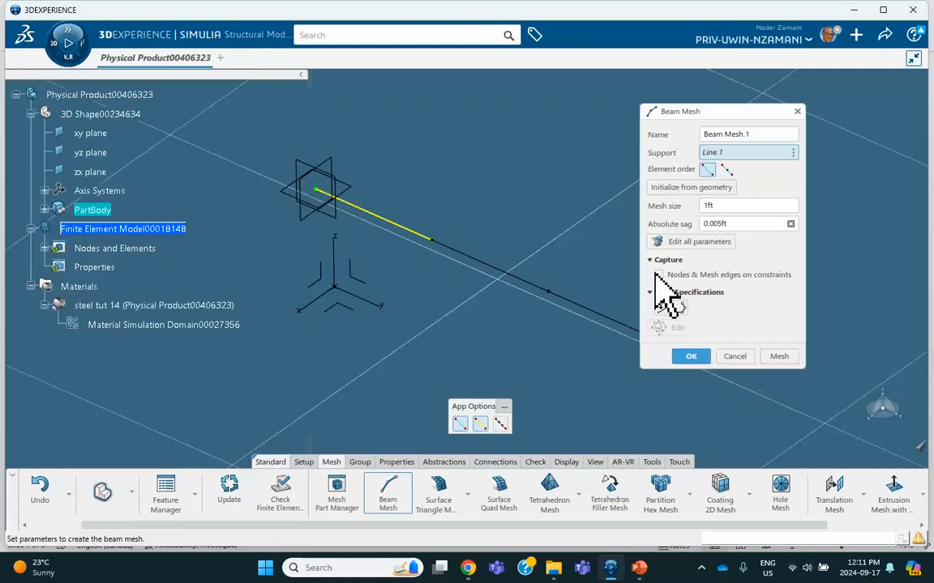
click(780, 357)
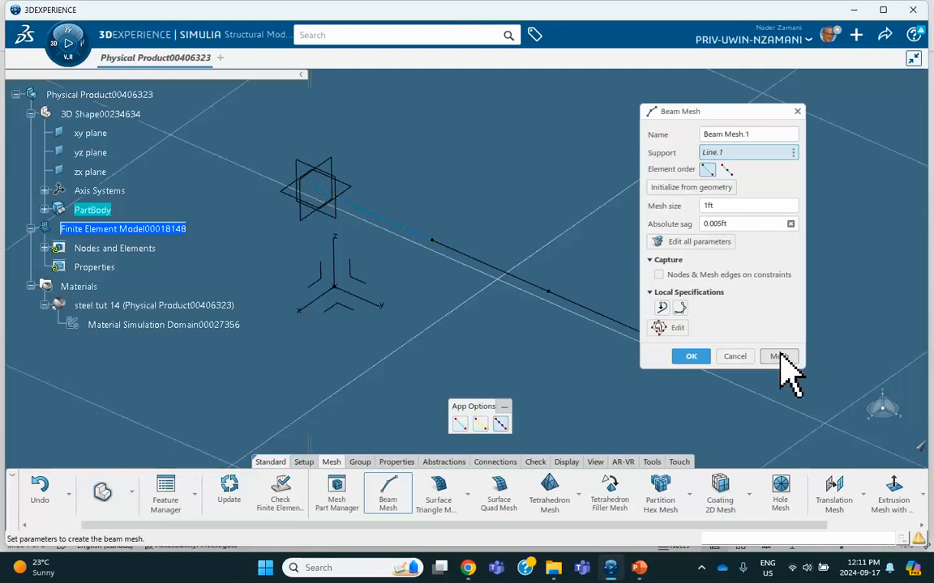
click(692, 358)
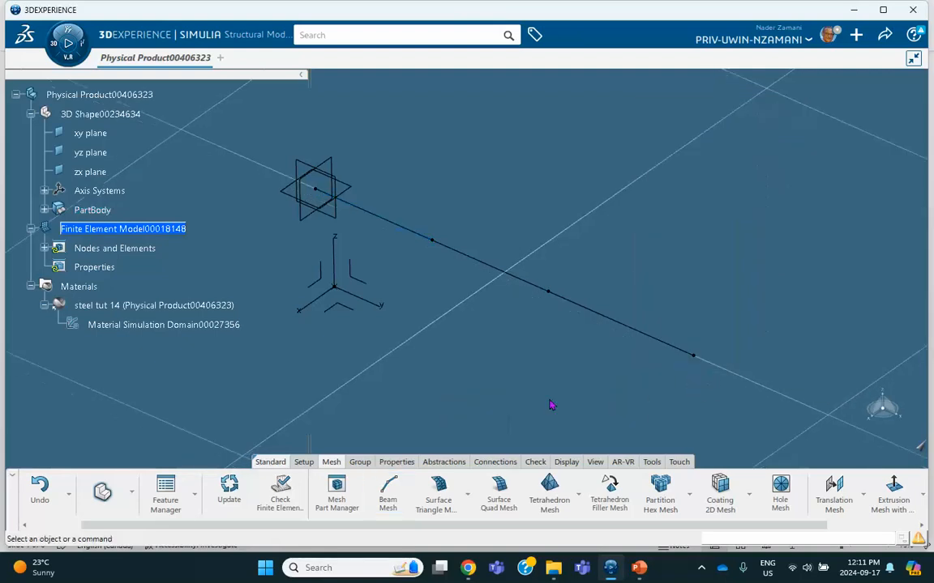
Step: Create a linear beam mesh on the second line with a 1 ft mesh size
click(392, 498)
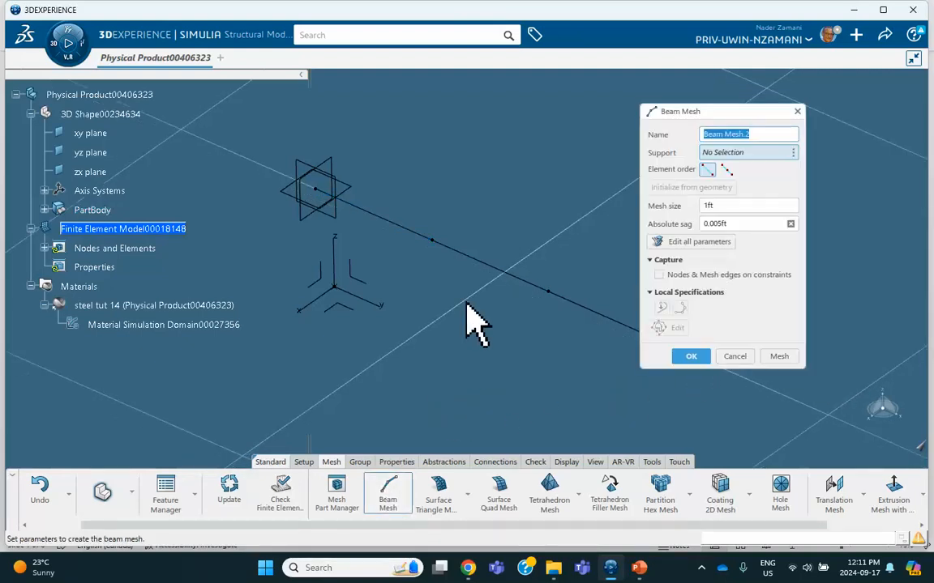
click(486, 263)
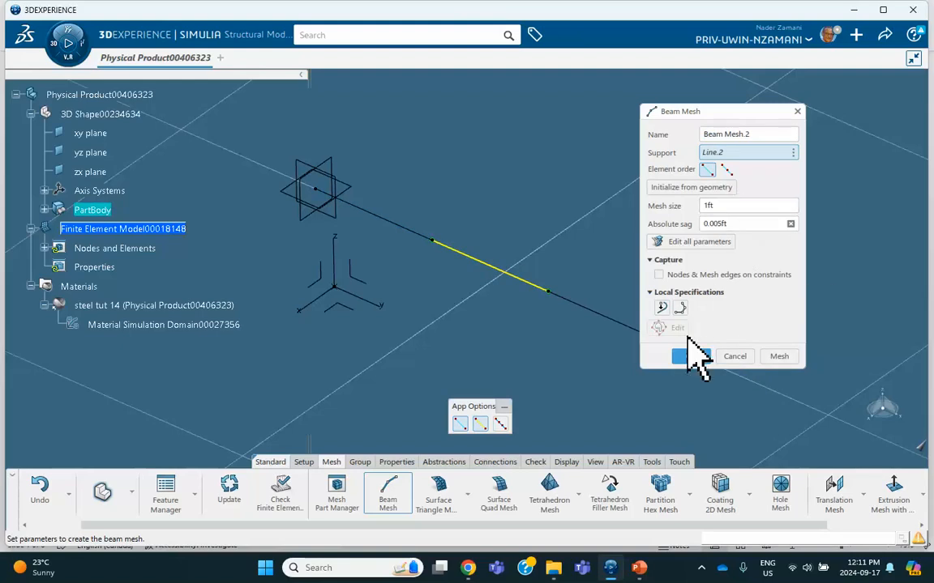
click(691, 357)
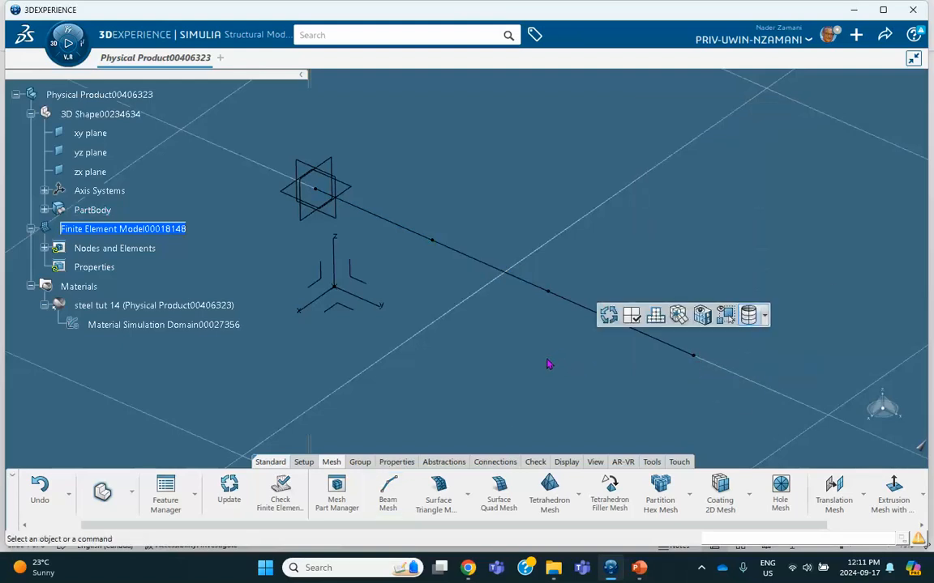
Step: Create a linear beam mesh on the third line with a 1 ft mesh size and expand Nodes and Elements
click(389, 495)
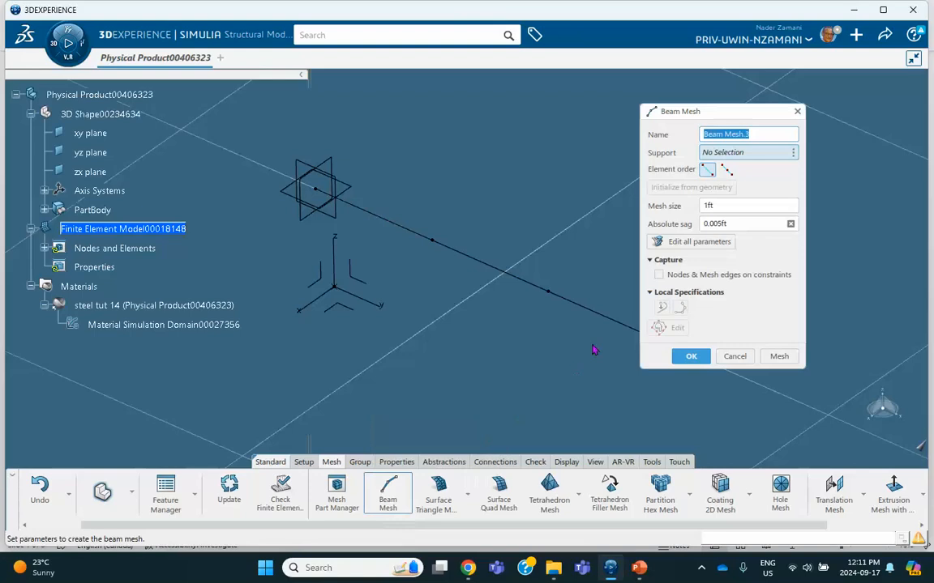
click(607, 317)
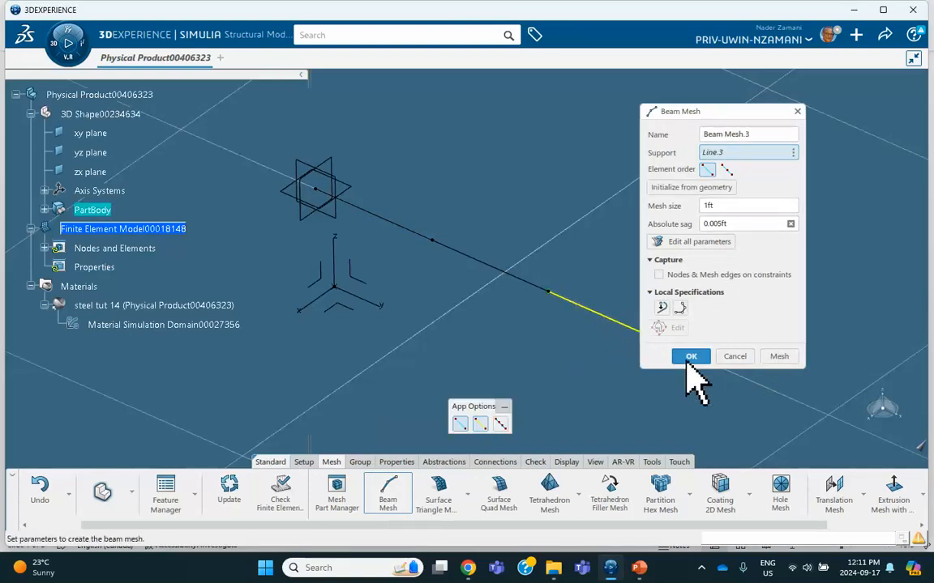
click(688, 358)
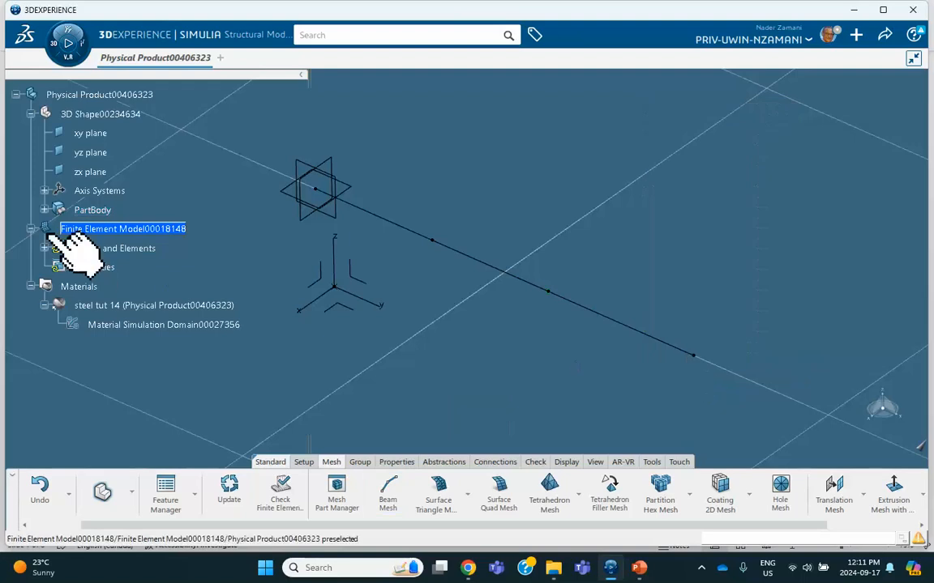
click(44, 248)
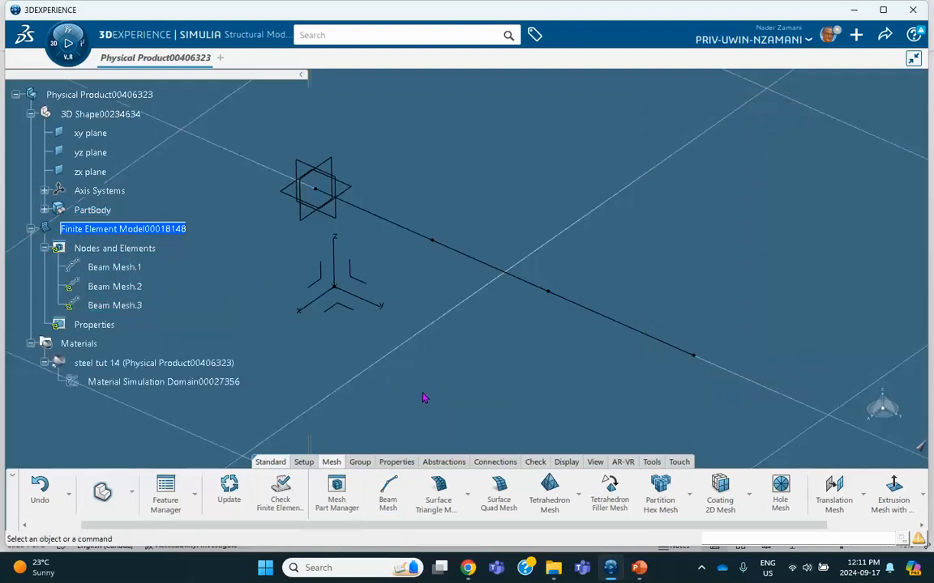
Step: Create a circular beam profile with a radius of 2.486 in
click(405, 464)
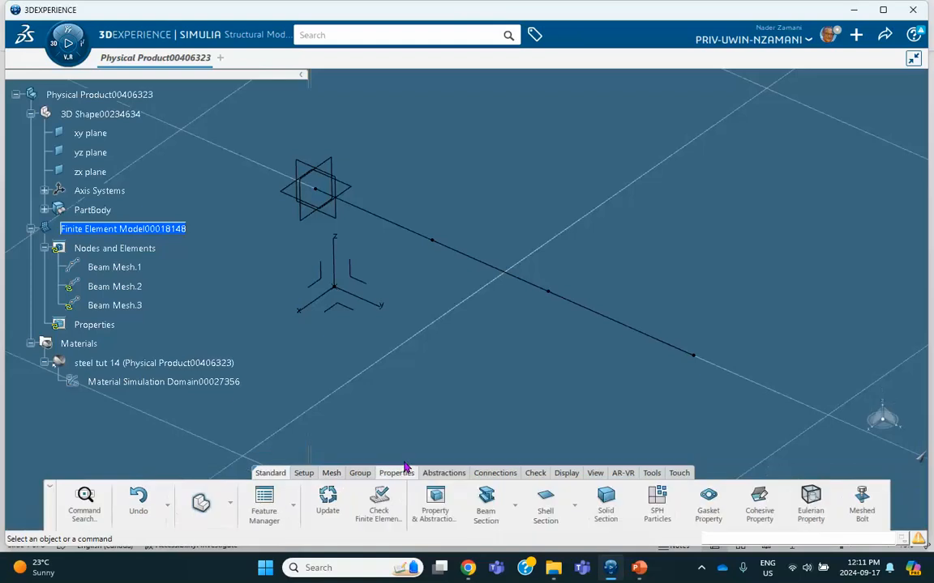
click(512, 504)
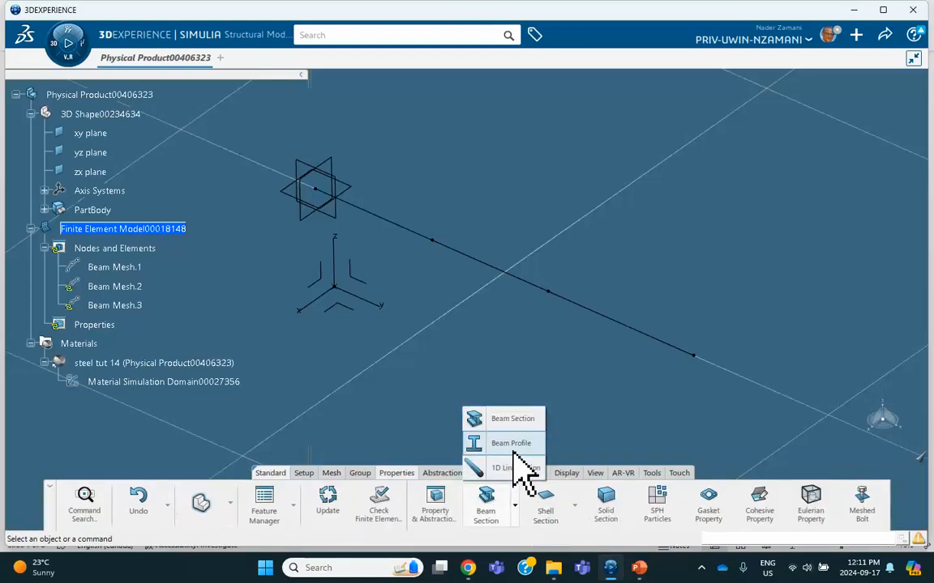
click(510, 445)
click(622, 214)
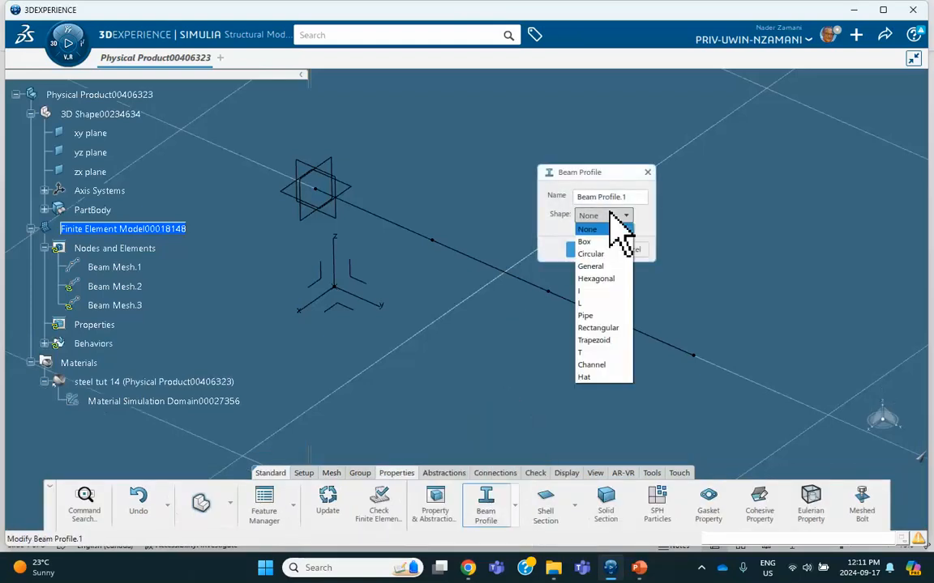
click(599, 251)
click(618, 236)
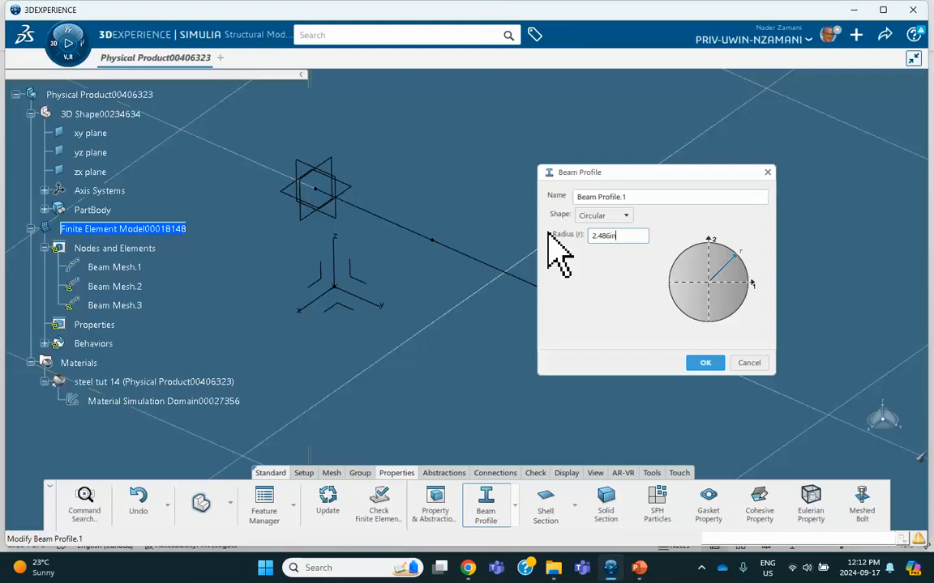
click(704, 364)
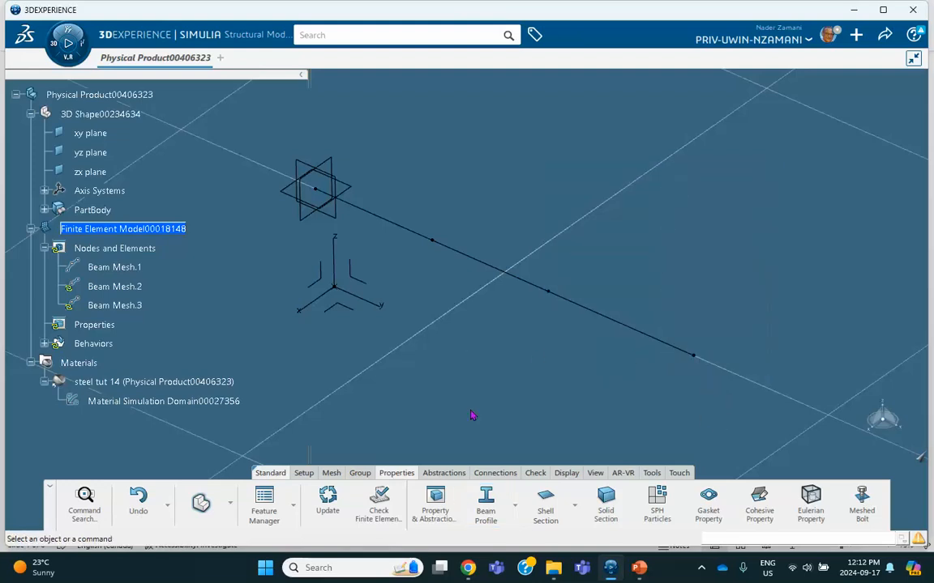
Step: Create a beam section supported on all three lines, using the circular beam profile
click(513, 506)
click(503, 420)
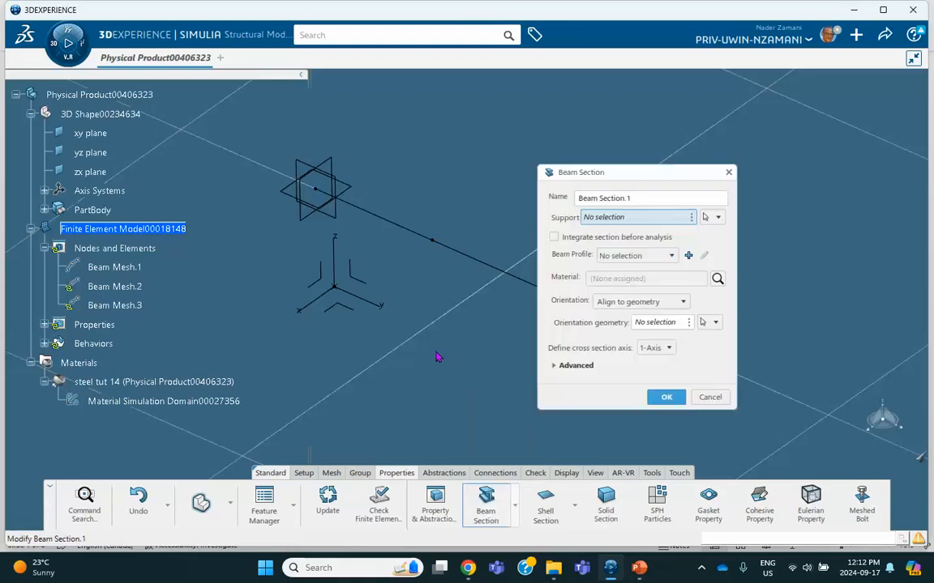
click(411, 232)
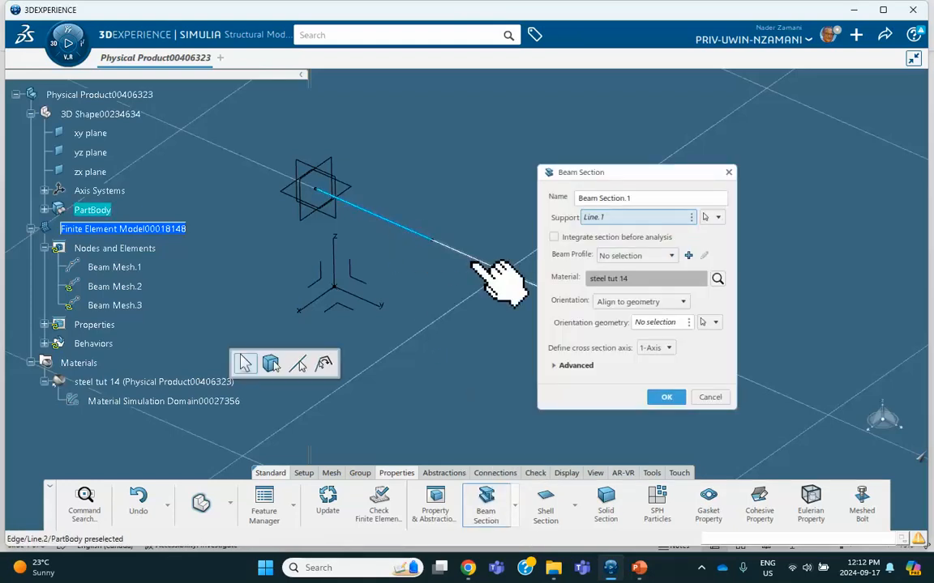
click(473, 263)
middle_drag(471, 306, 263, 265)
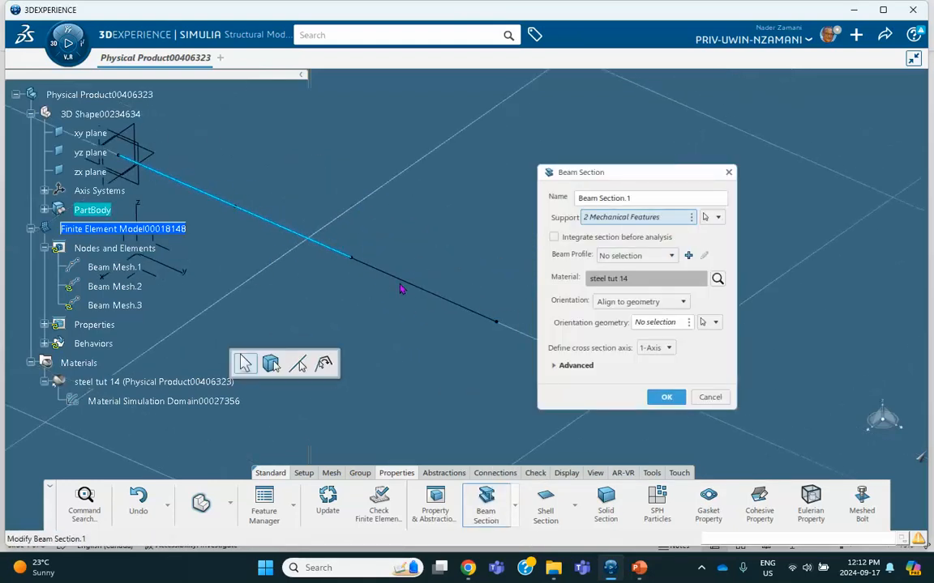
click(430, 294)
click(643, 256)
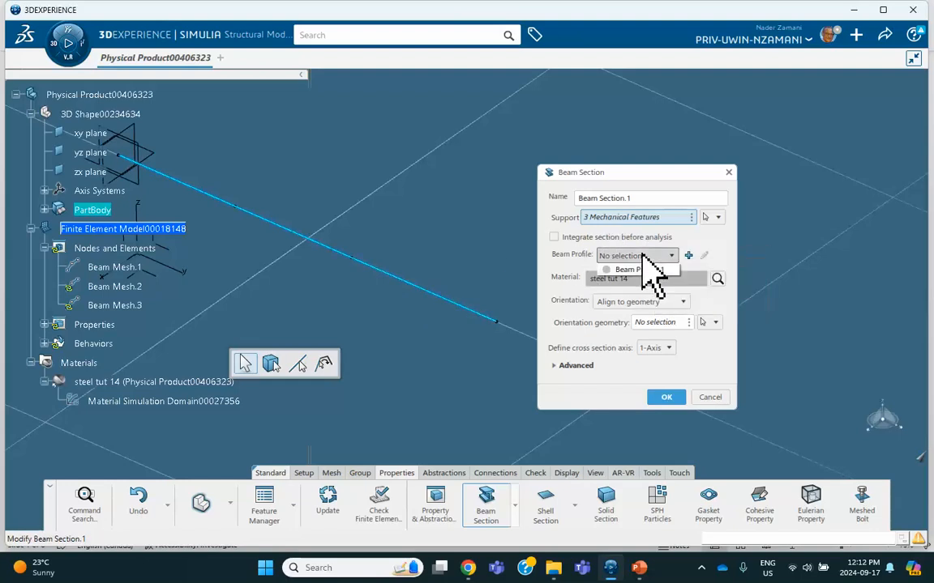
click(637, 270)
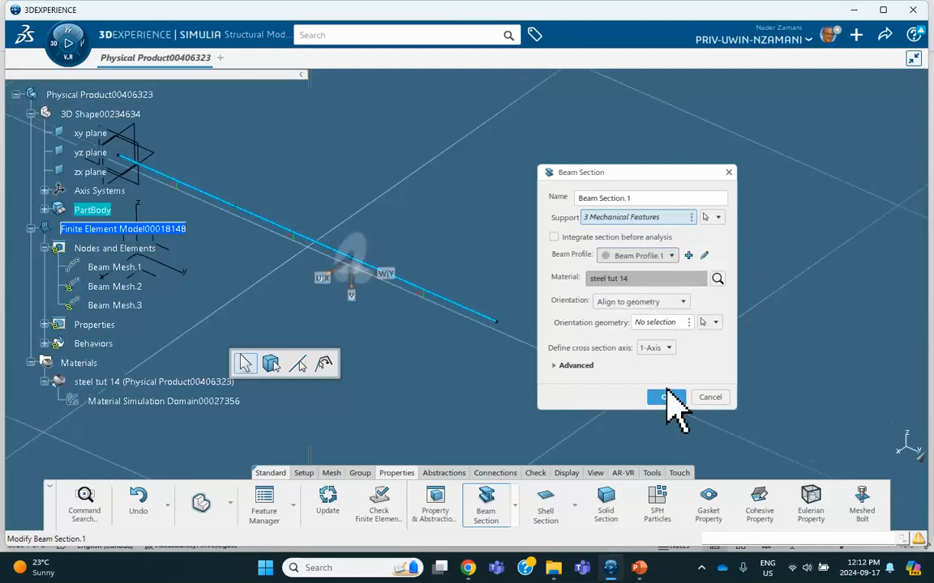
click(667, 397)
Step: Set the beam rendering style to Solid in the display preferences and inspect the rendered beams
middle_drag(498, 248, 543, 275)
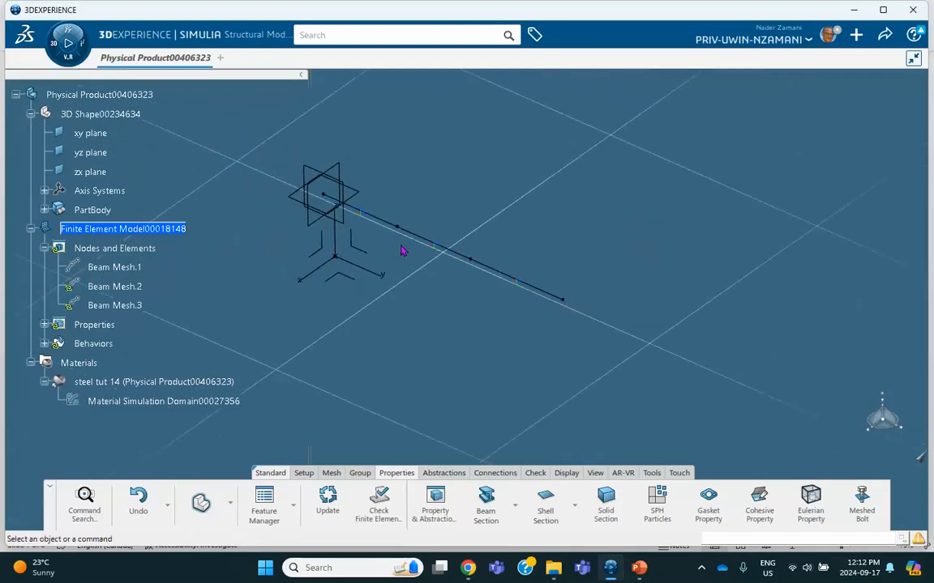
click(567, 475)
click(862, 502)
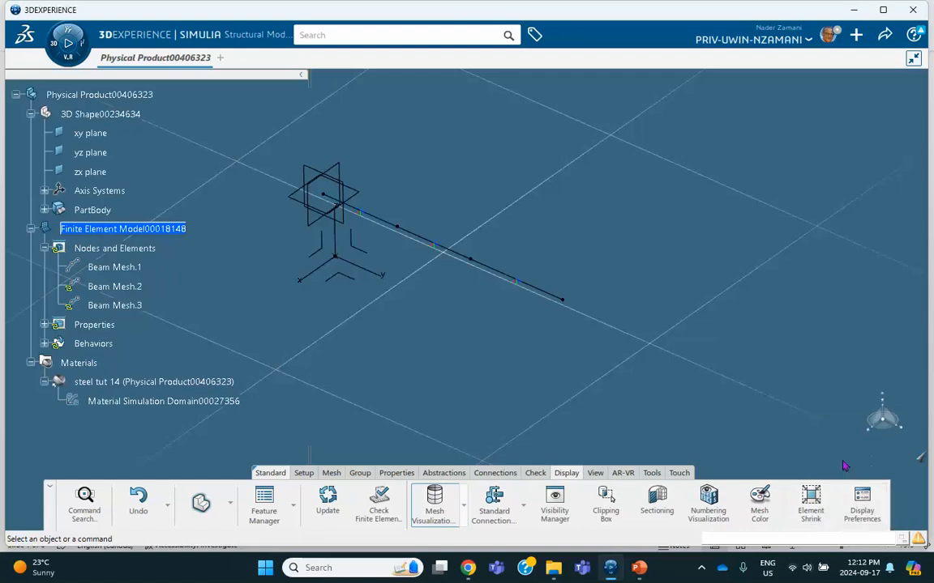
click(760, 278)
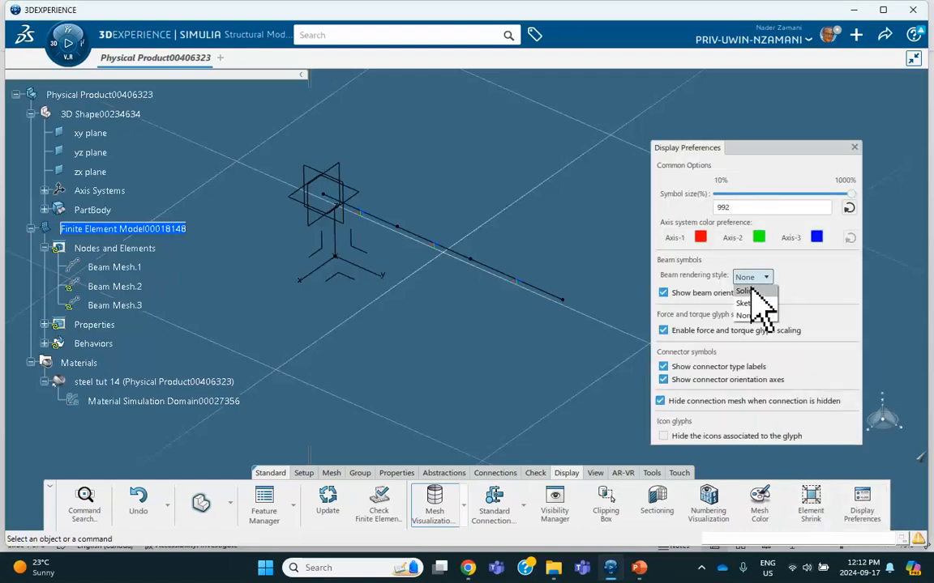
click(750, 293)
middle_drag(556, 343, 29, 218)
middle_drag(286, 252, 411, 340)
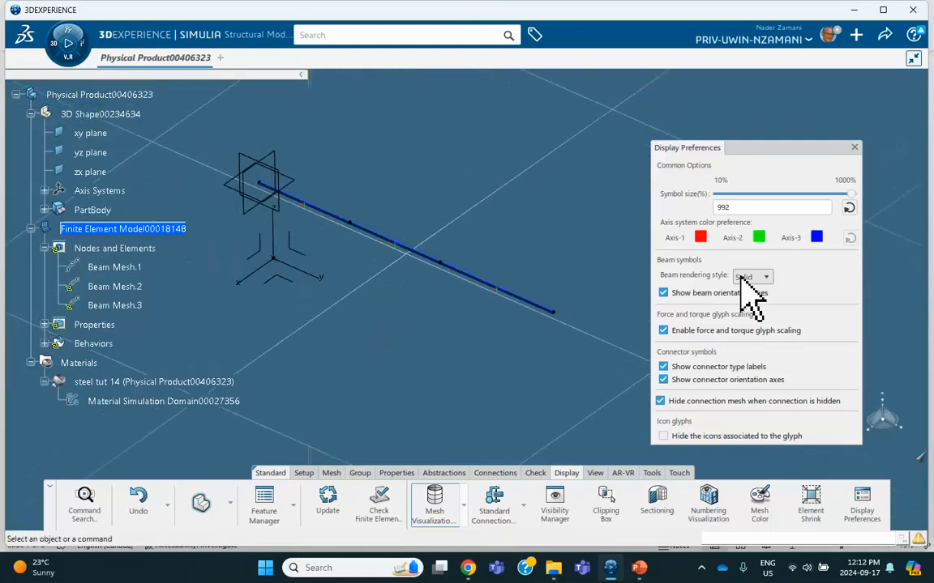
Step: Return the beam rendering style to None and close the display preferences
click(752, 277)
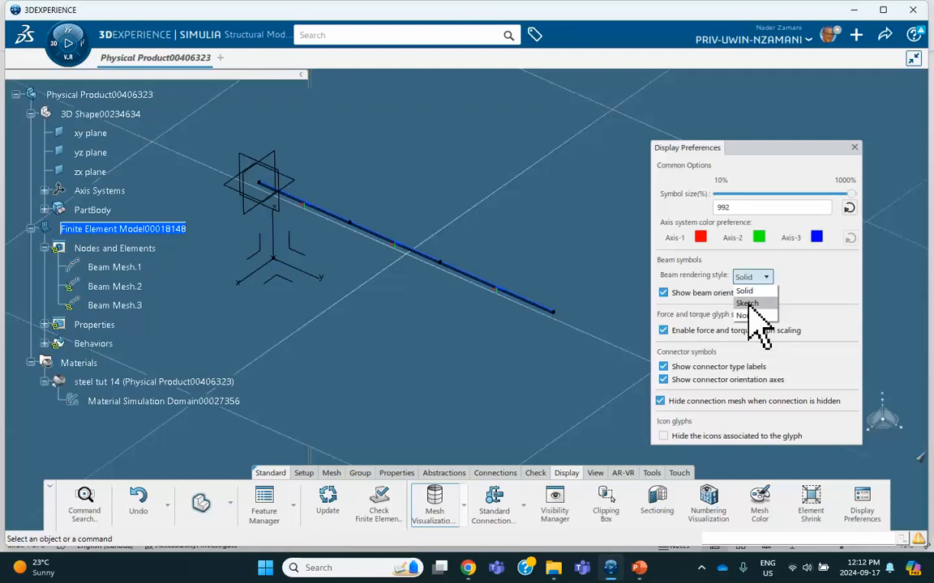
click(745, 315)
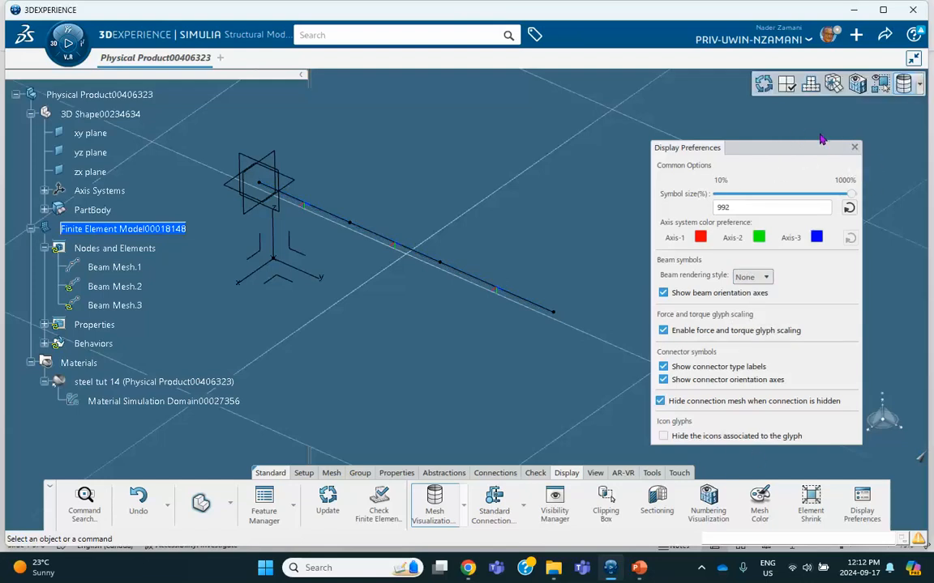
click(852, 149)
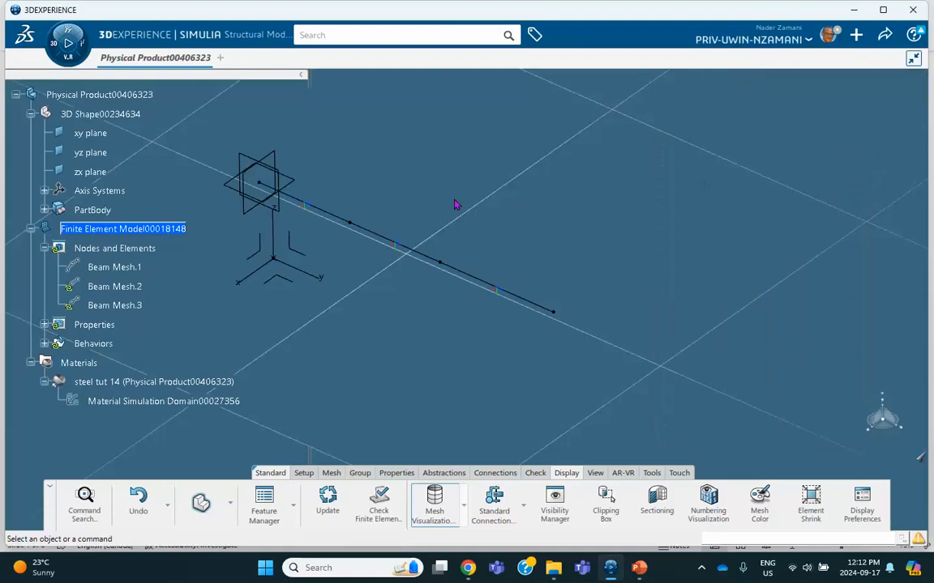
Step: Collapse Nodes and Elements and start a connector of type Hinge
middle_drag(456, 202, 554, 238)
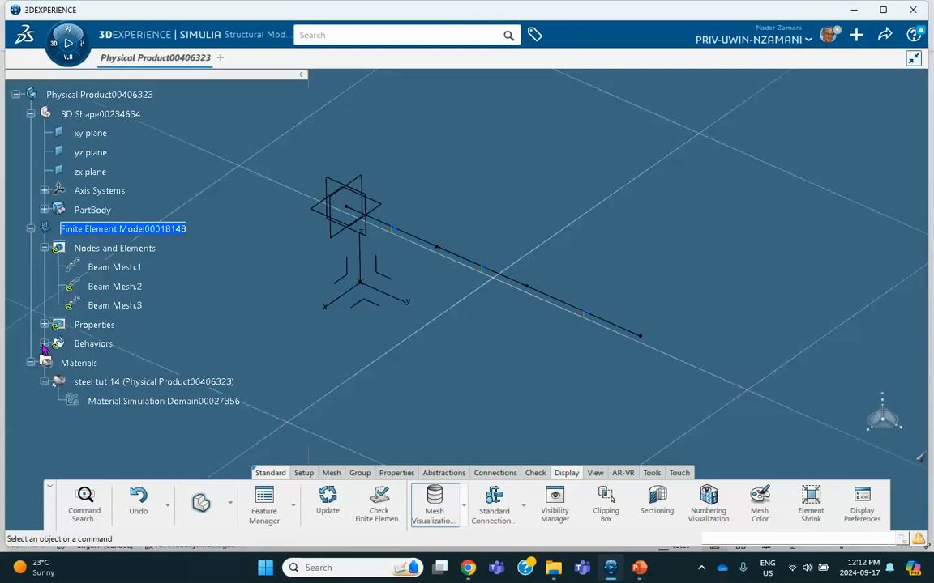
click(45, 247)
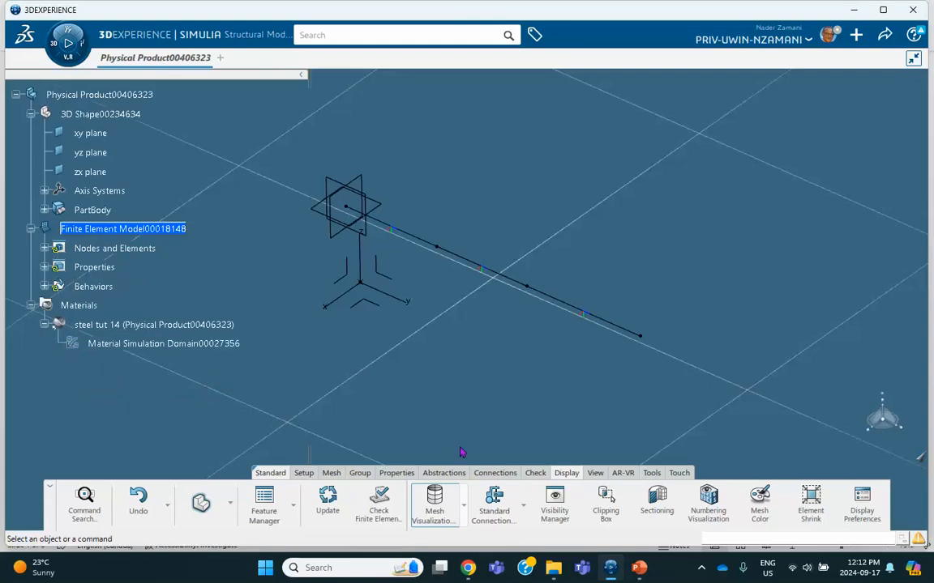
click(495, 473)
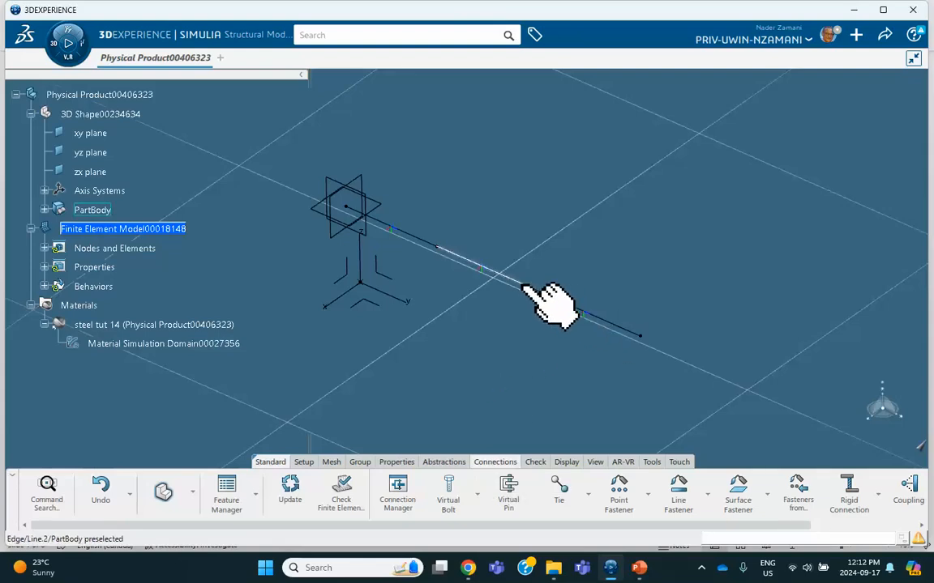
scroll(562, 485, down, 2)
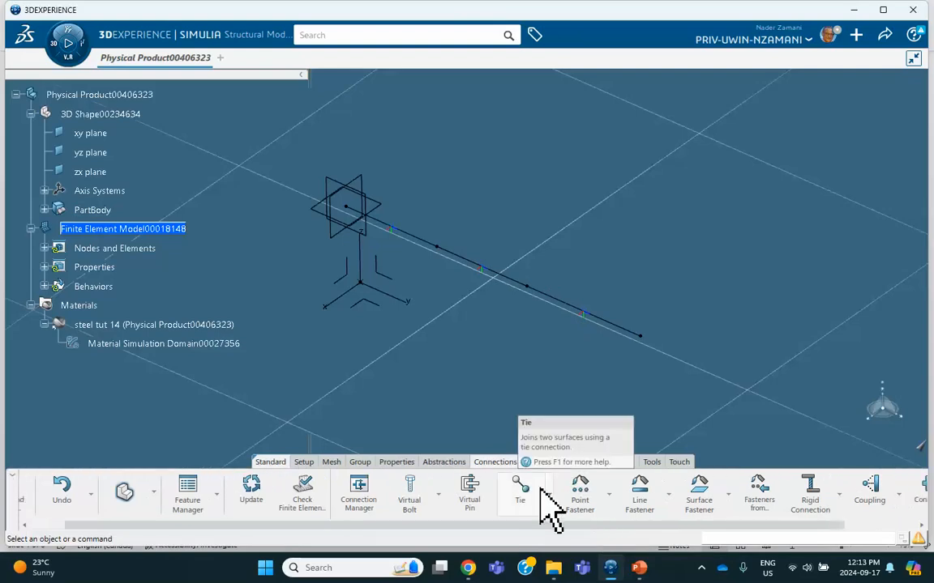
scroll(486, 503, down, 1)
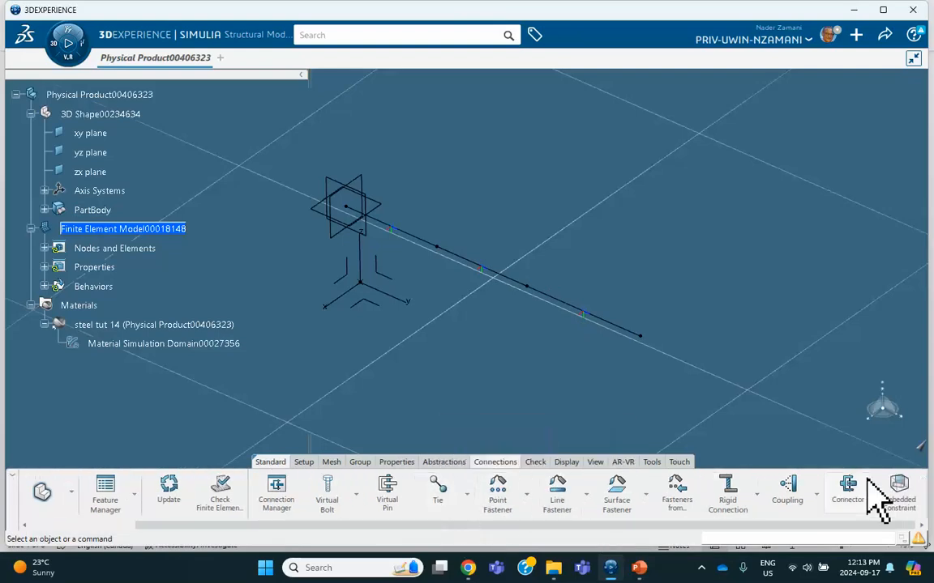
click(847, 496)
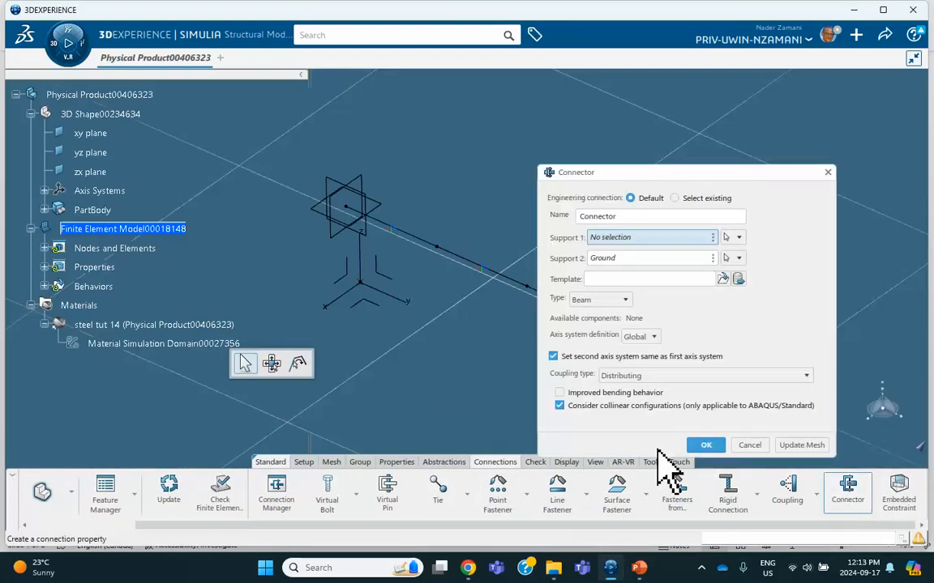
click(598, 301)
click(595, 363)
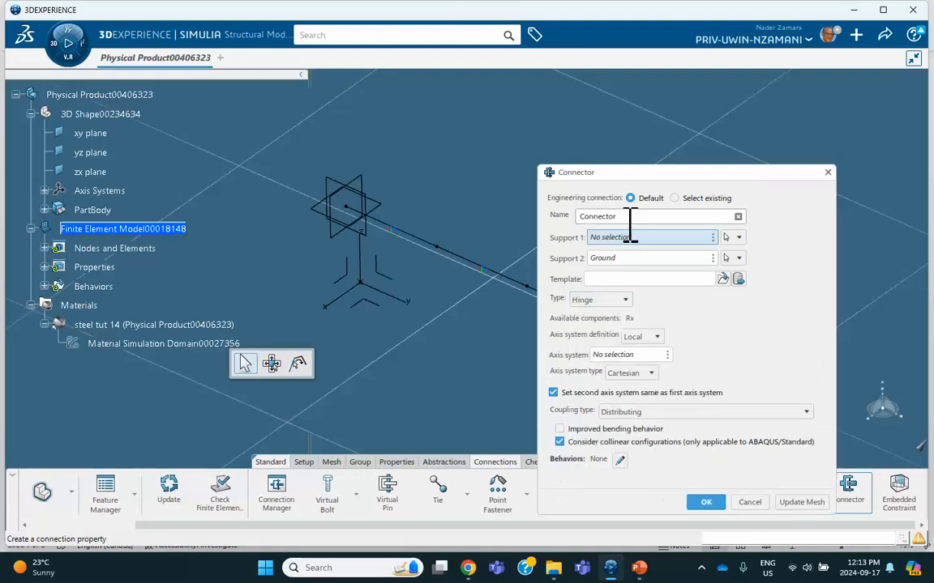
Step: Hide the middle line and assign the adjoining end vertex of the third line as the hinge connector's Support 1
drag(619, 178, 709, 168)
middle_drag(605, 198, 460, 144)
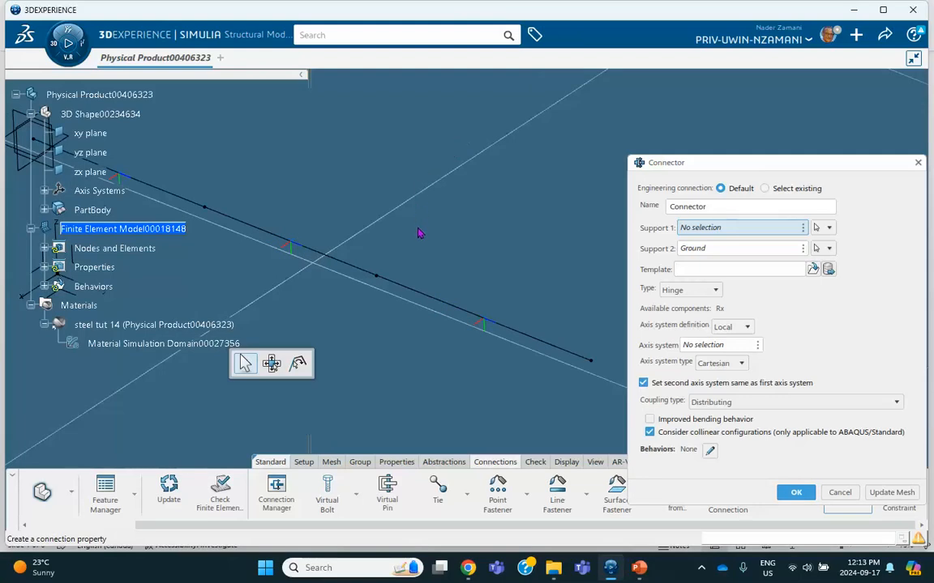
right_click(350, 270)
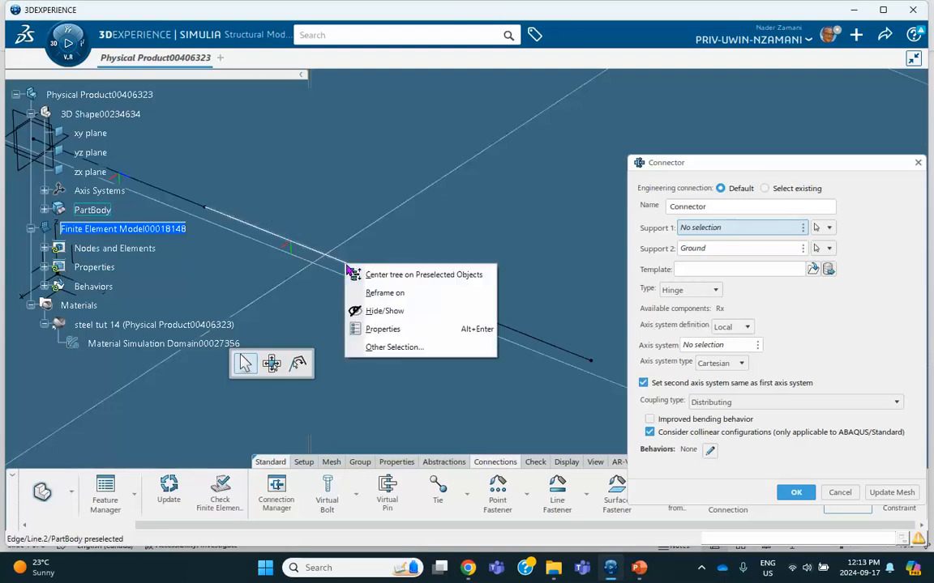
click(381, 311)
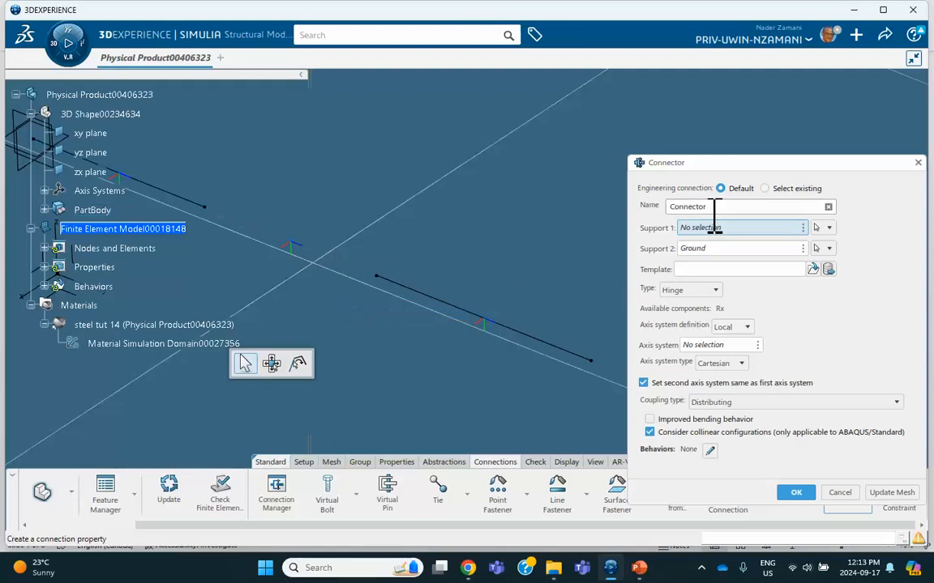
click(377, 278)
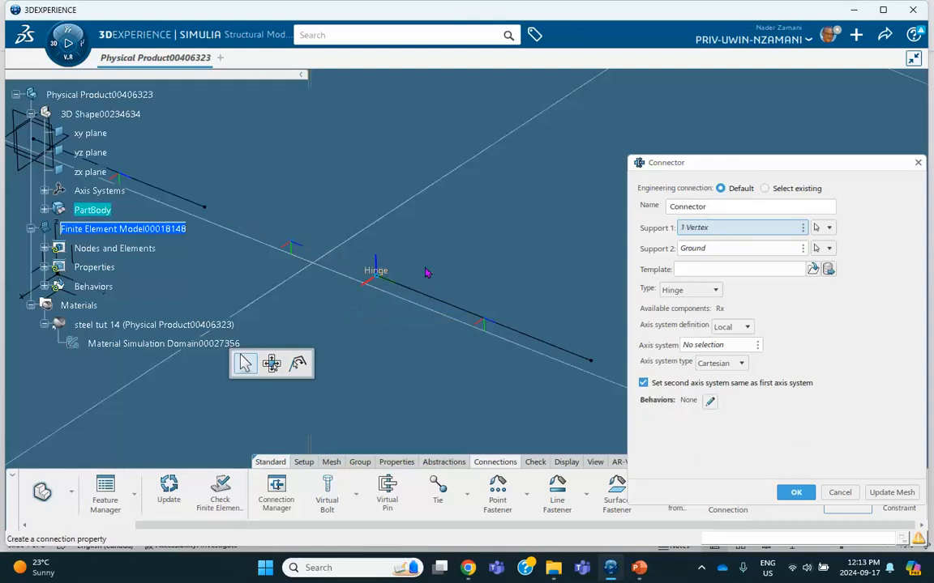
Step: Assign the hidden middle line's end vertex at the hinge as Support 2, then return to the visible space
click(702, 249)
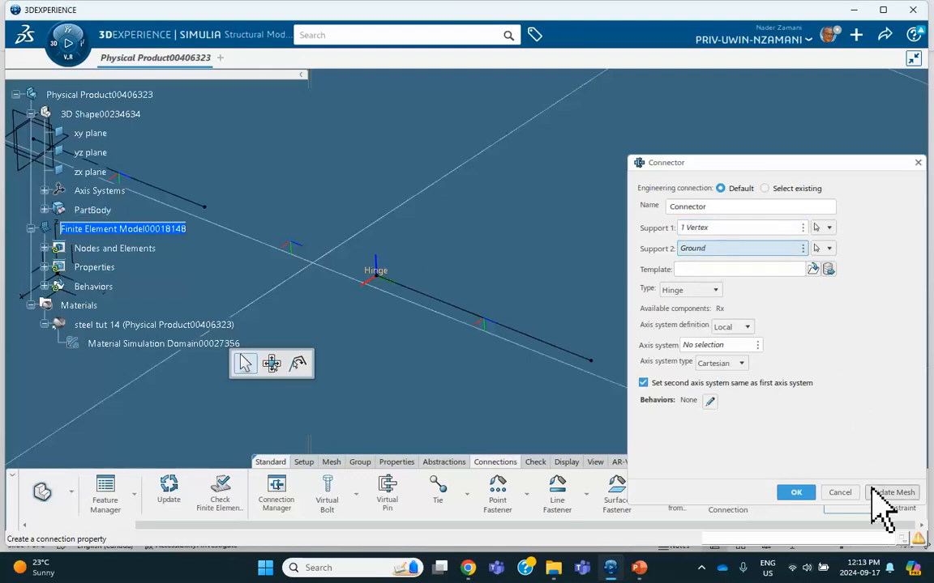
drag(767, 162, 577, 98)
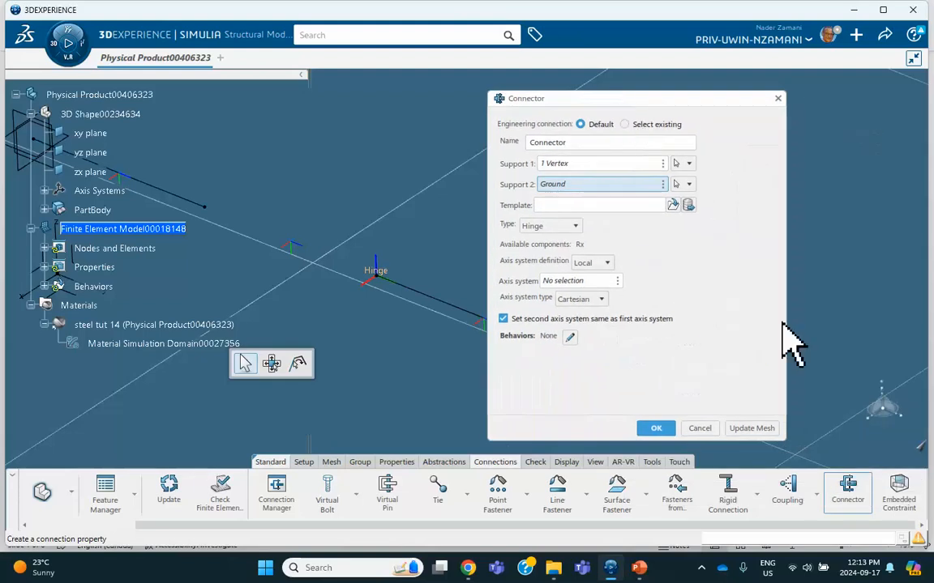
click(918, 450)
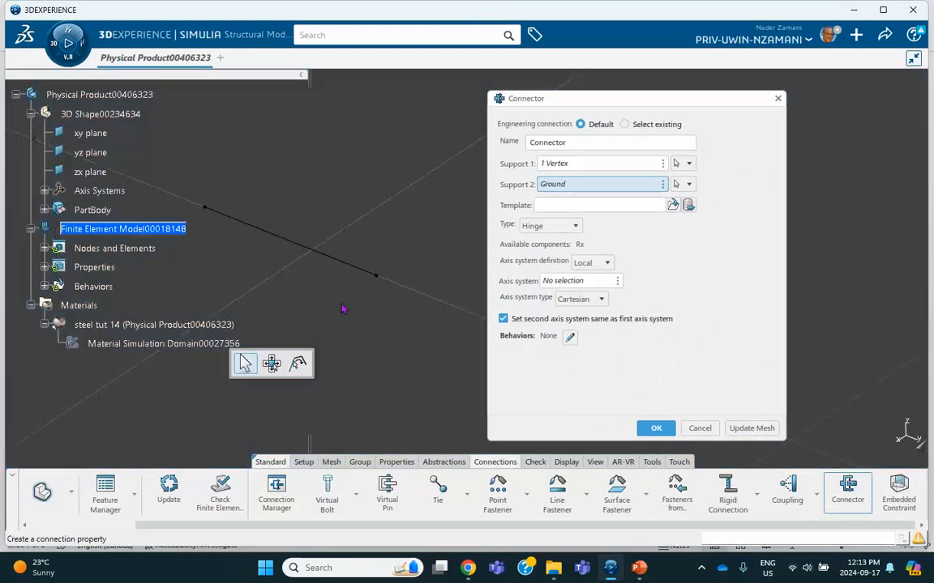
click(376, 277)
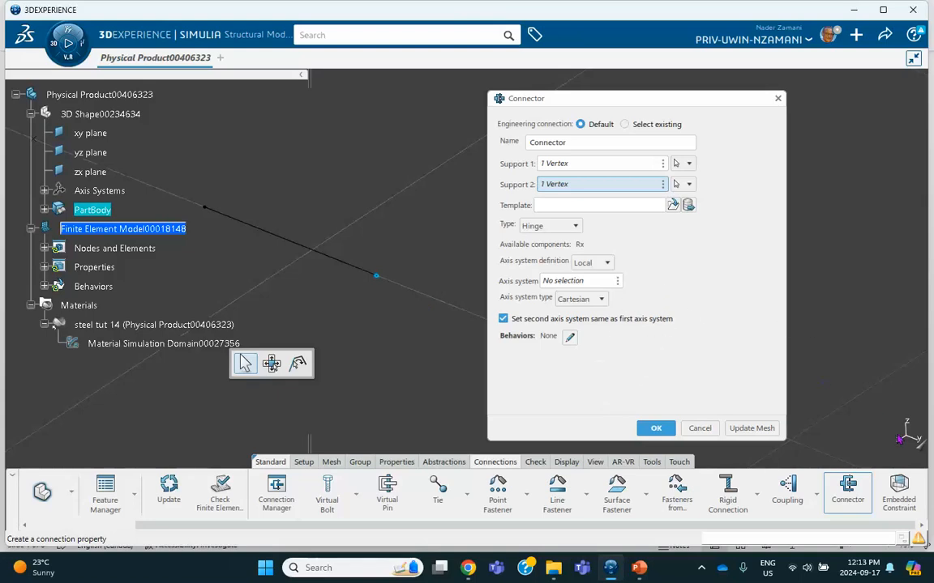
click(921, 449)
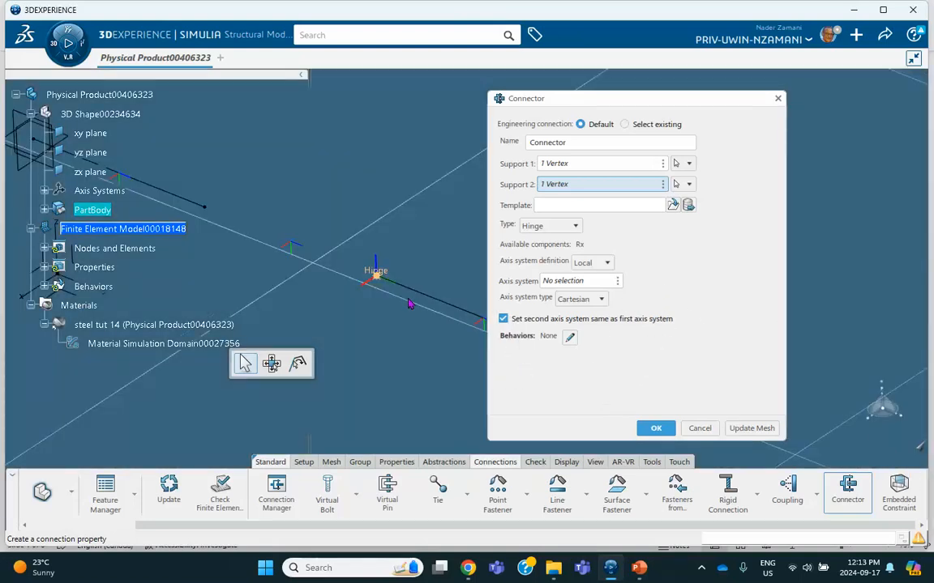
Step: Assign the Axis System 1 at the origin as the hinge connector's local axis system and create the connector
click(556, 284)
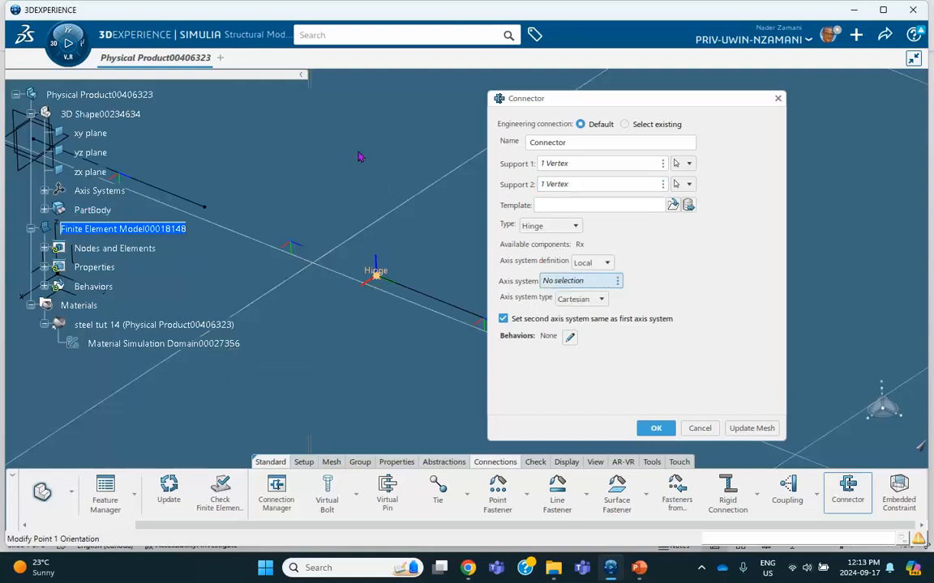
middle_drag(374, 165, 493, 155)
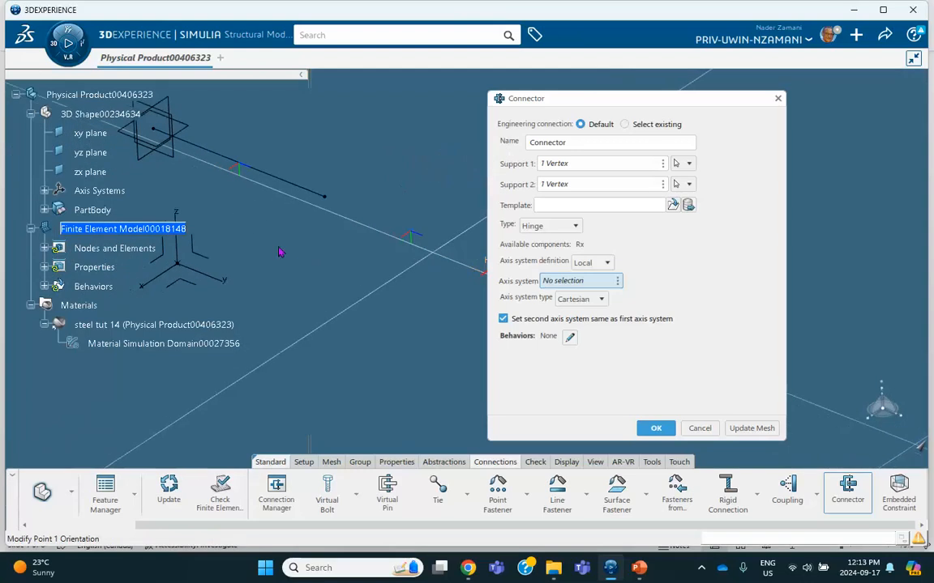
click(202, 274)
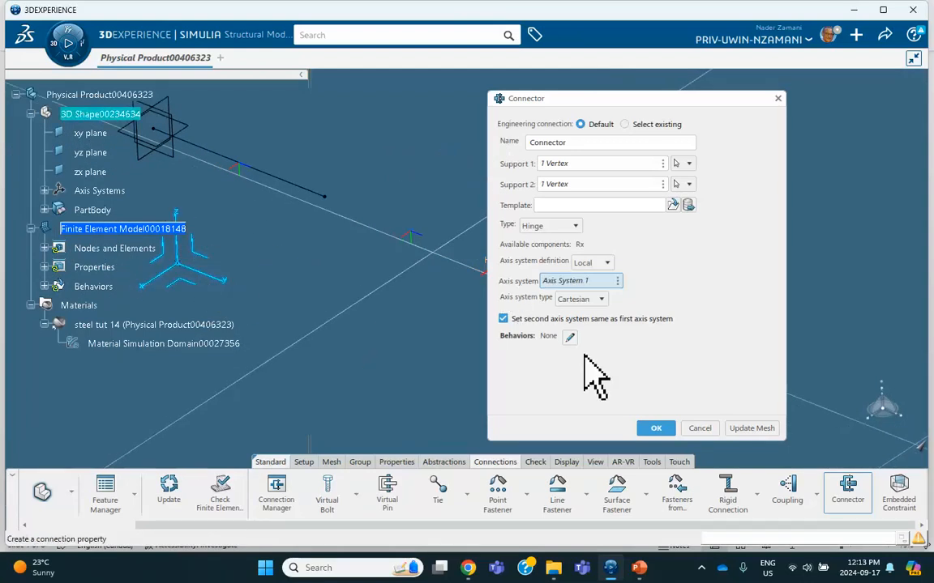
click(656, 428)
middle_drag(393, 338, 505, 340)
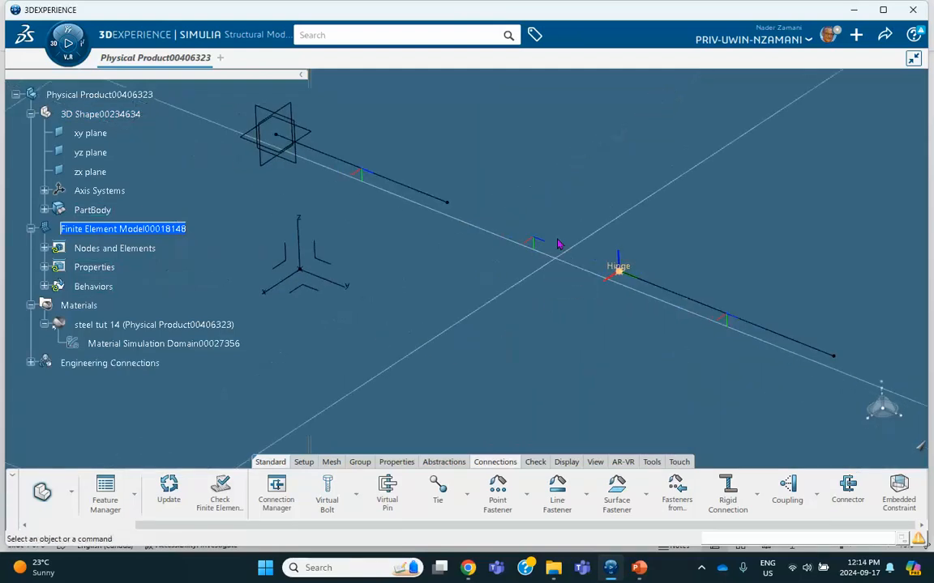
middle_drag(467, 288, 454, 277)
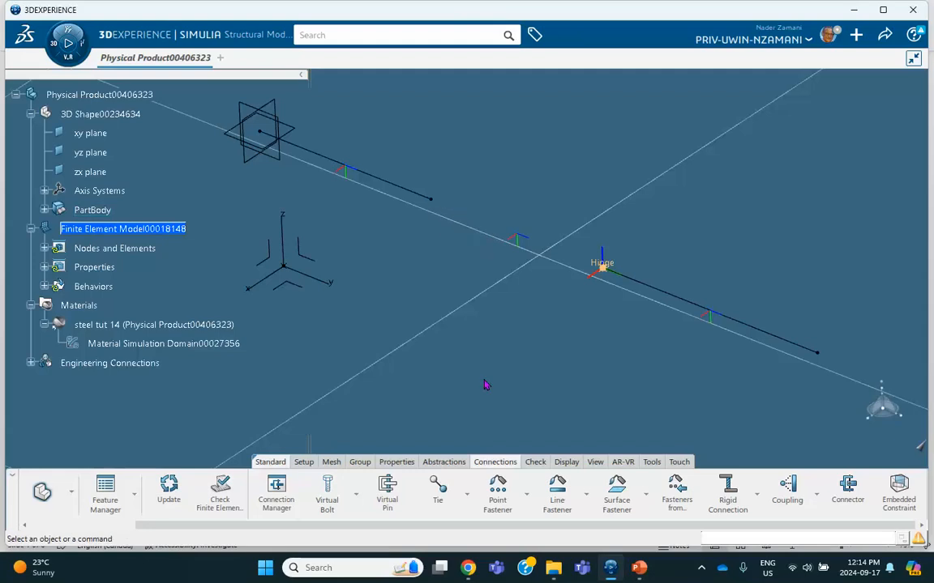
Step: Check the beam diagram in PowerPoint, return to 3DEXPERIENCE, and start a Coupling with the first line's inner end vertex as Support 1
click(639, 570)
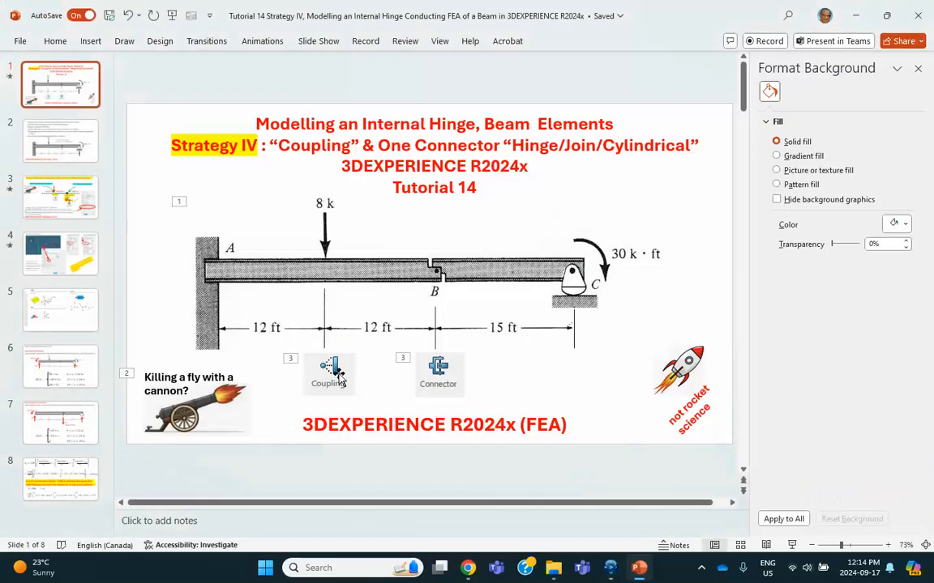
click(853, 15)
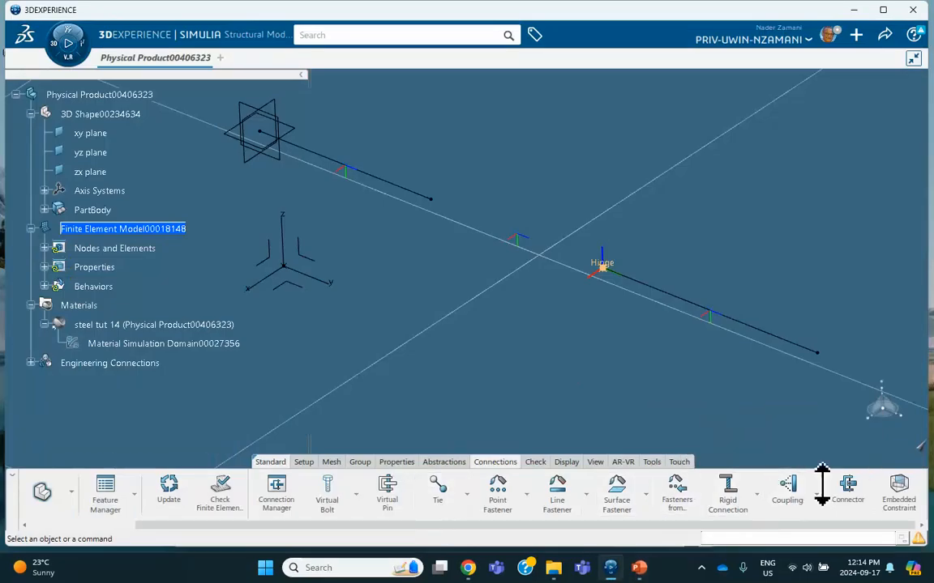
click(790, 493)
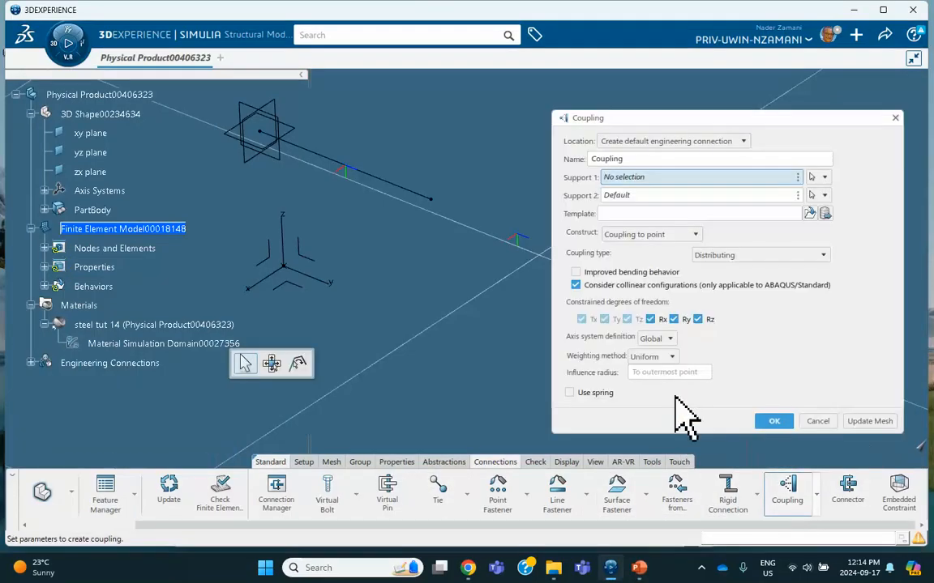
middle_drag(474, 168, 377, 148)
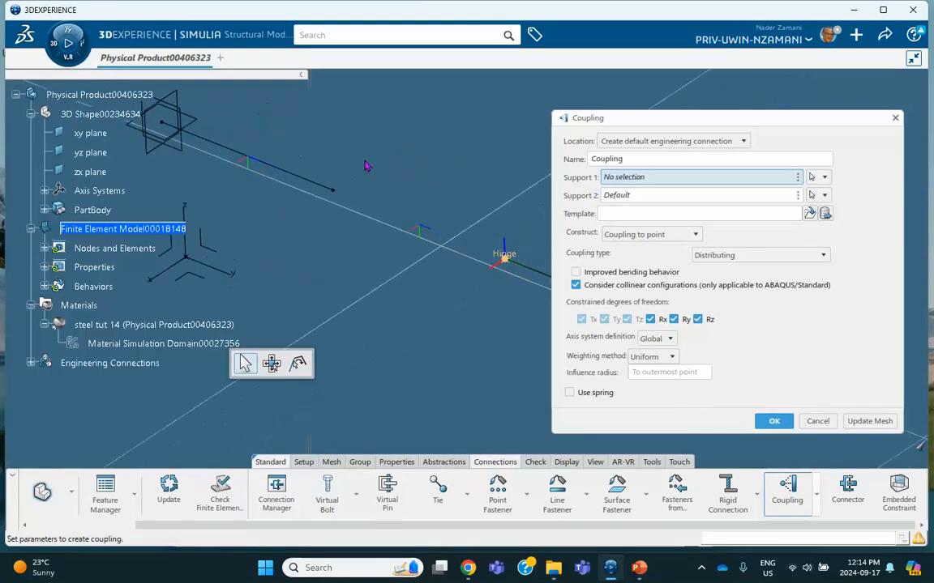
click(332, 192)
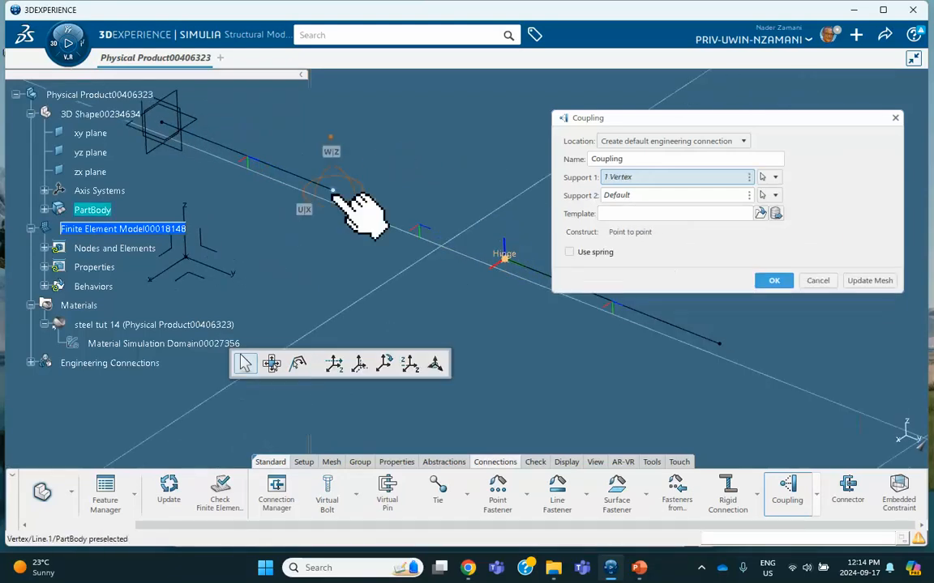
Step: Assign the hidden middle line's adjoining end vertex as the coupling's Support 2 and create the point-to-point coupling
click(619, 196)
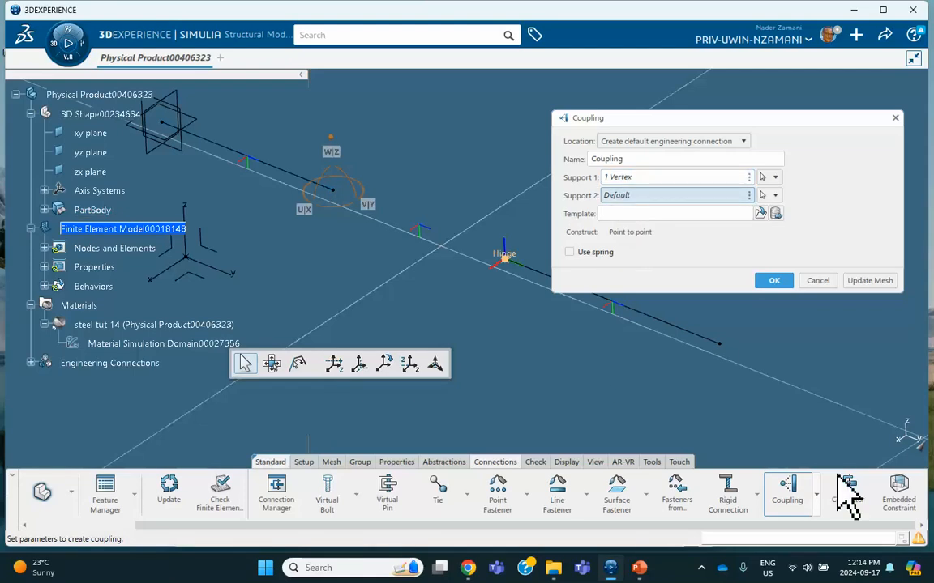
click(920, 449)
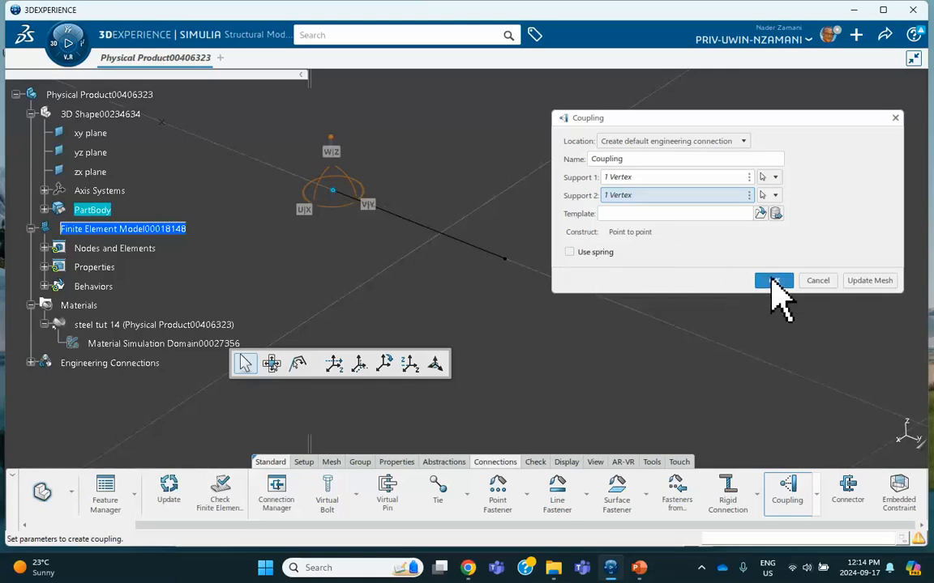
click(773, 281)
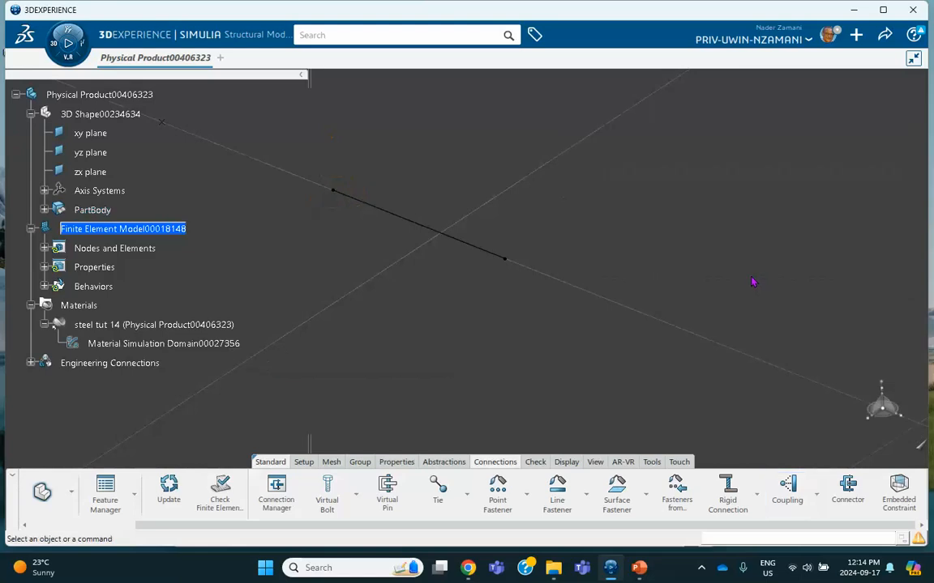
Step: Unhide the middle line and return to the visible space
right_click(454, 239)
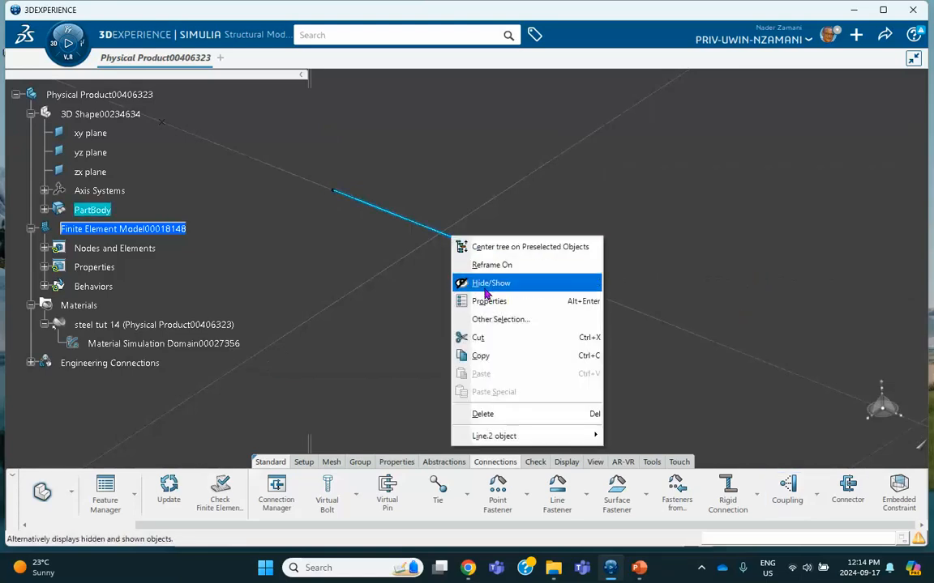
click(490, 283)
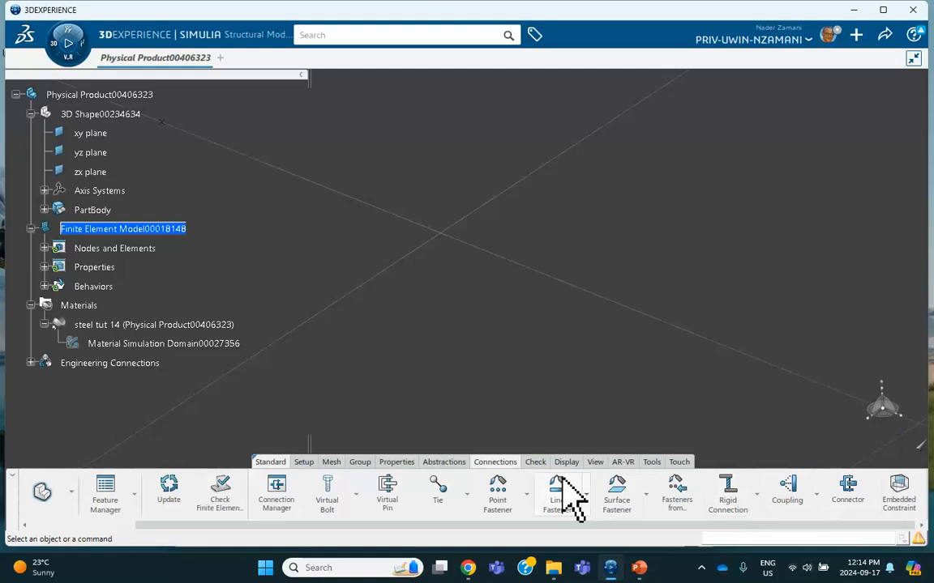
click(915, 443)
middle_drag(480, 323, 539, 315)
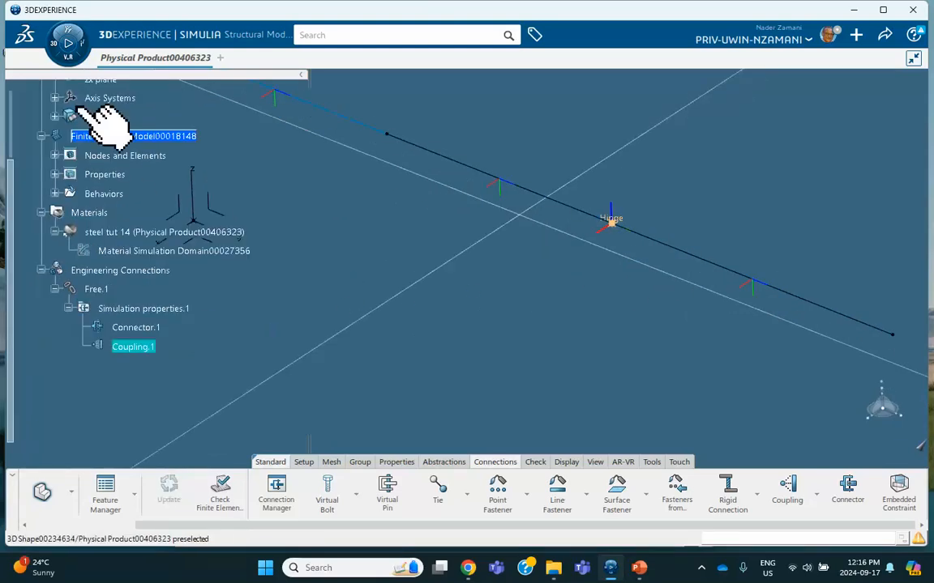
Step: Switch to Structural Scenario Creation and initialize a Structural simulation using Finite Element Model00018148
click(54, 42)
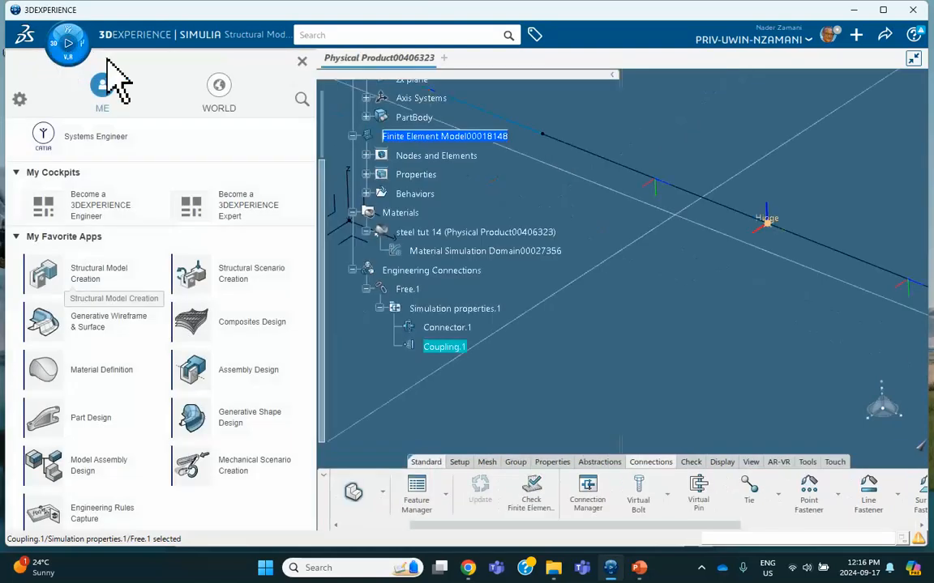
click(258, 276)
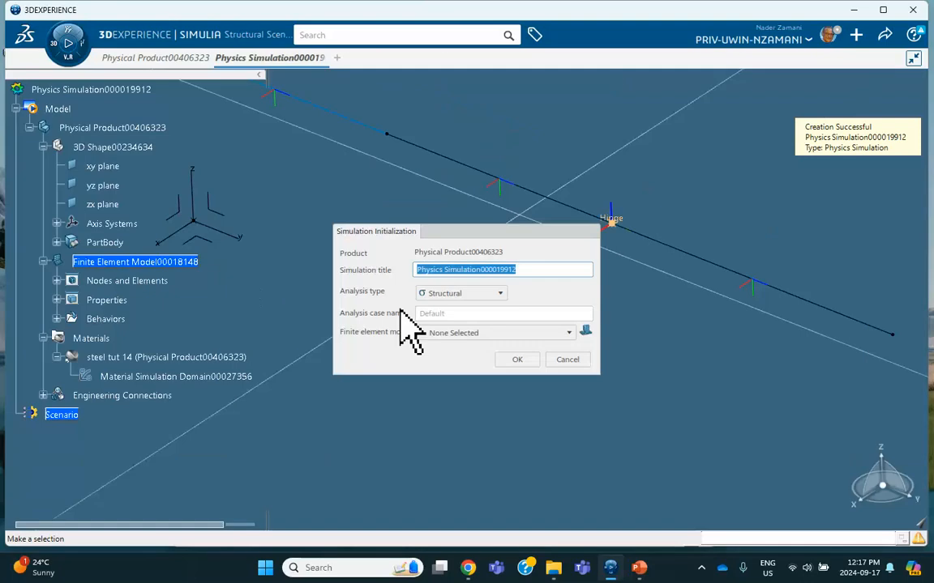
click(444, 333)
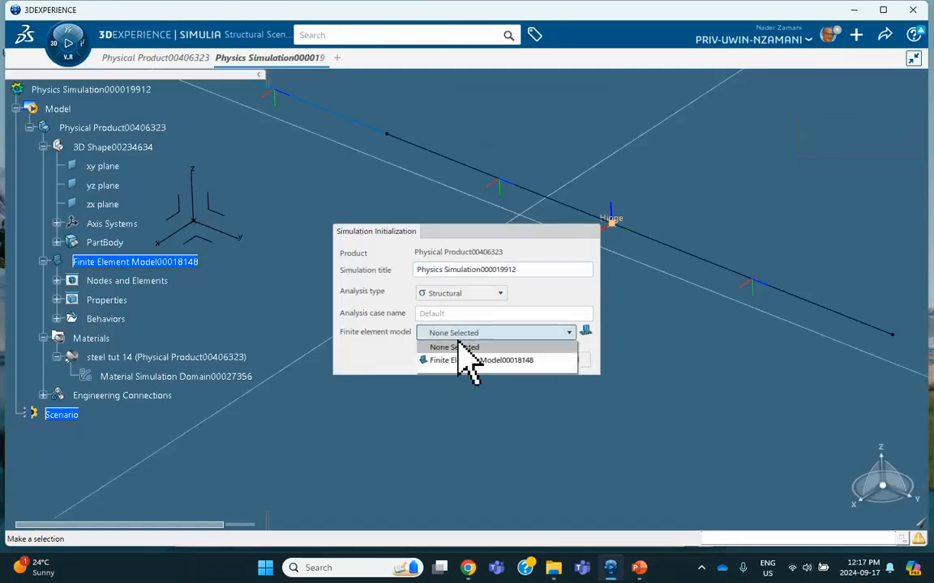
click(459, 359)
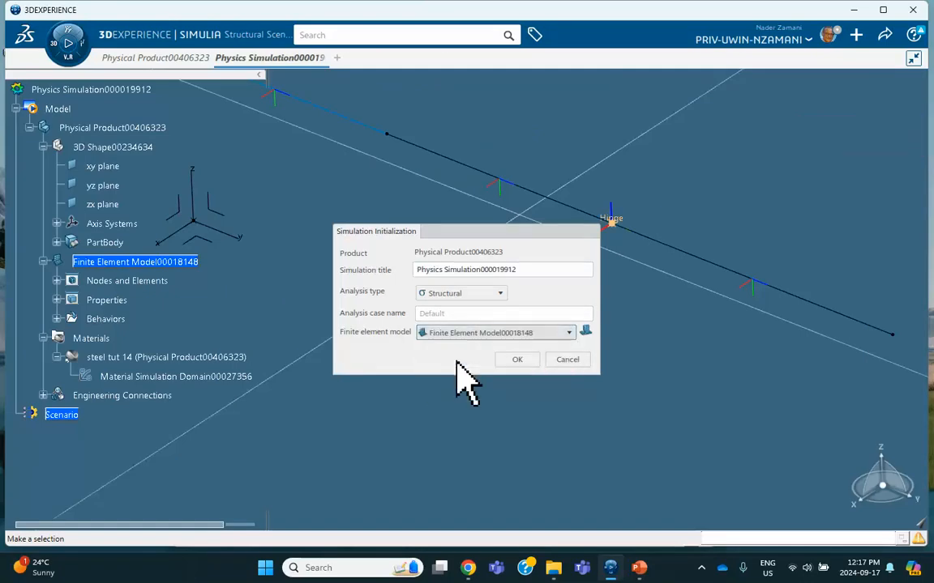
click(519, 361)
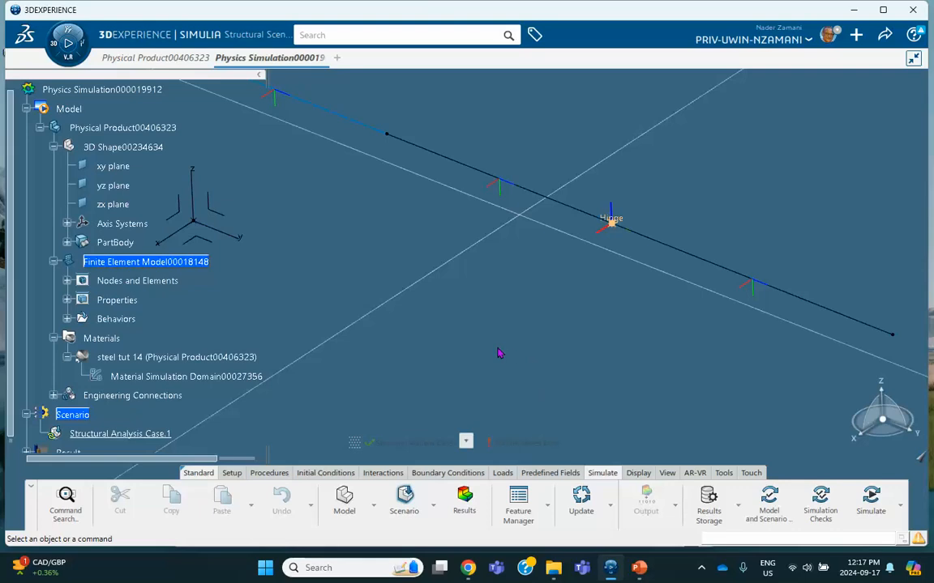
Step: Add a Static Perturbation Step with the default settings to the structural analysis case
click(271, 473)
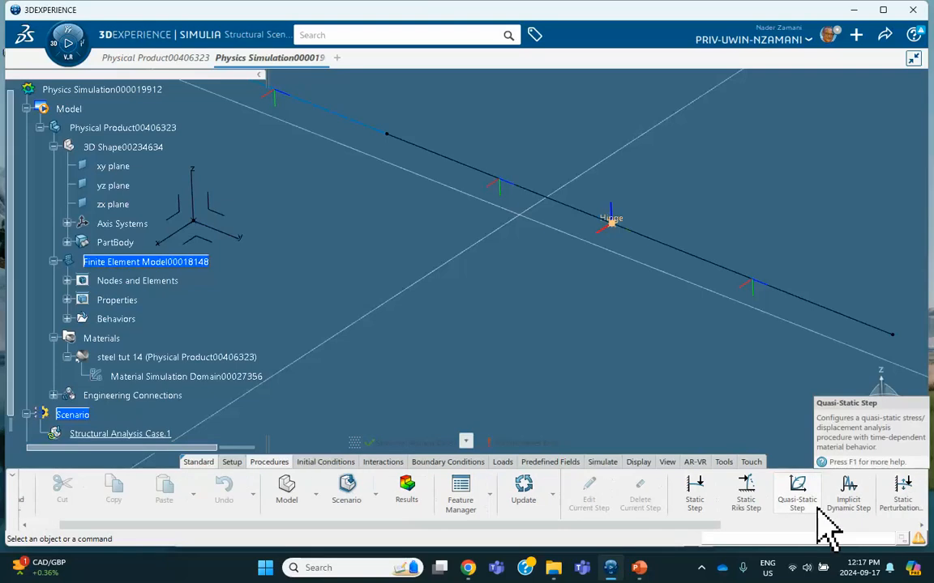
click(902, 496)
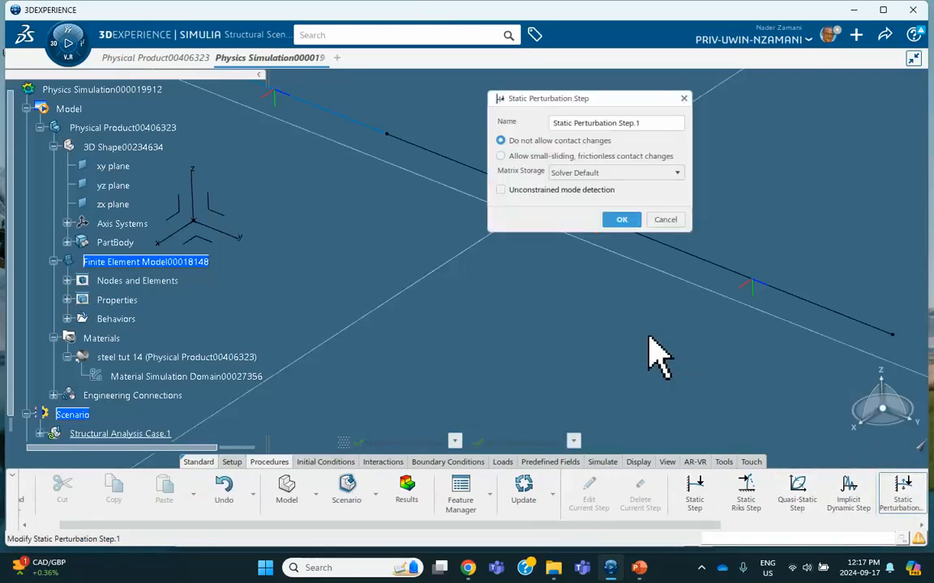
click(619, 220)
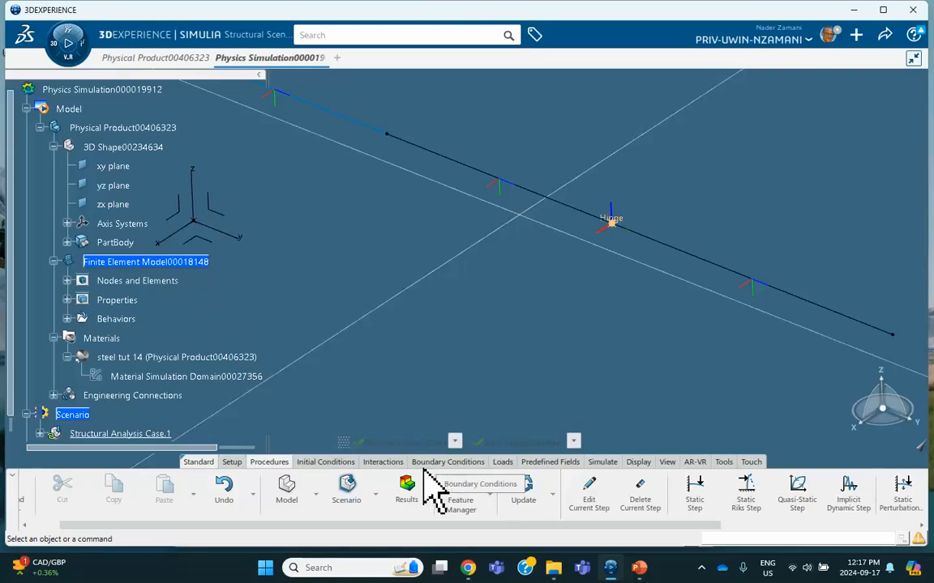
click(422, 463)
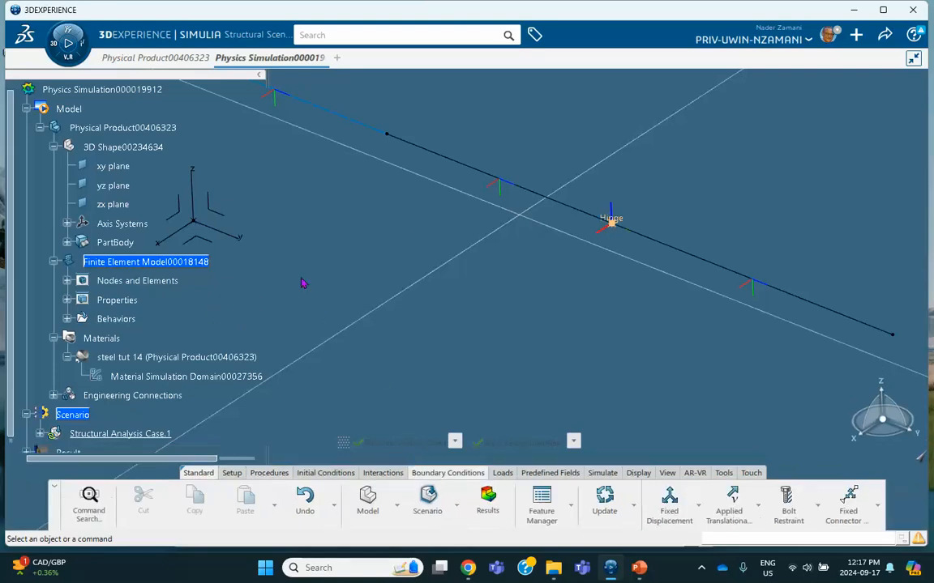
middle_drag(303, 281, 420, 396)
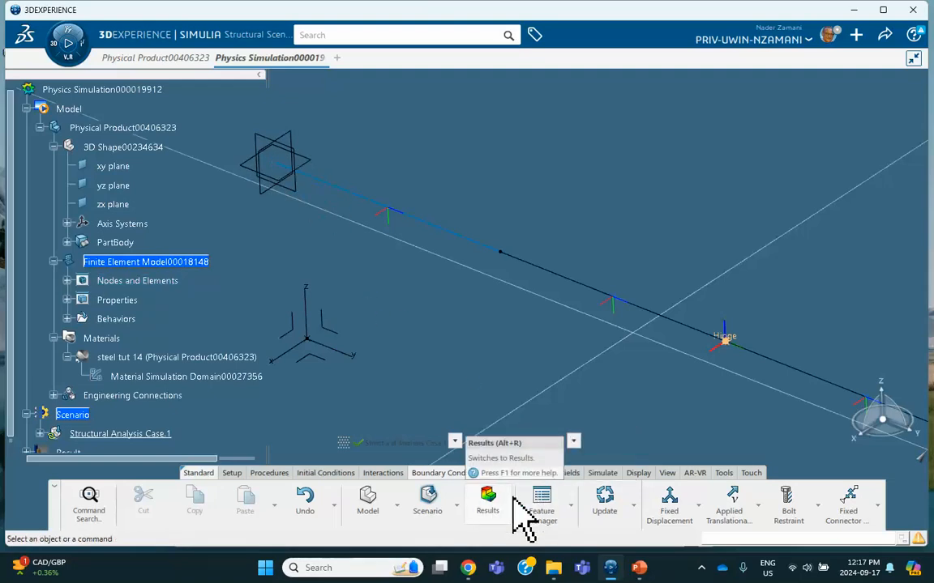
click(698, 506)
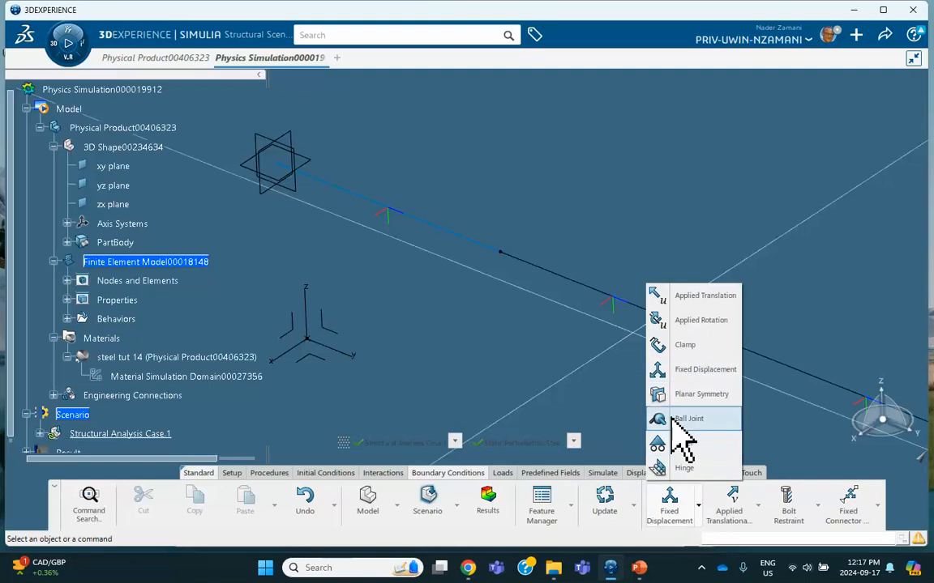
click(665, 344)
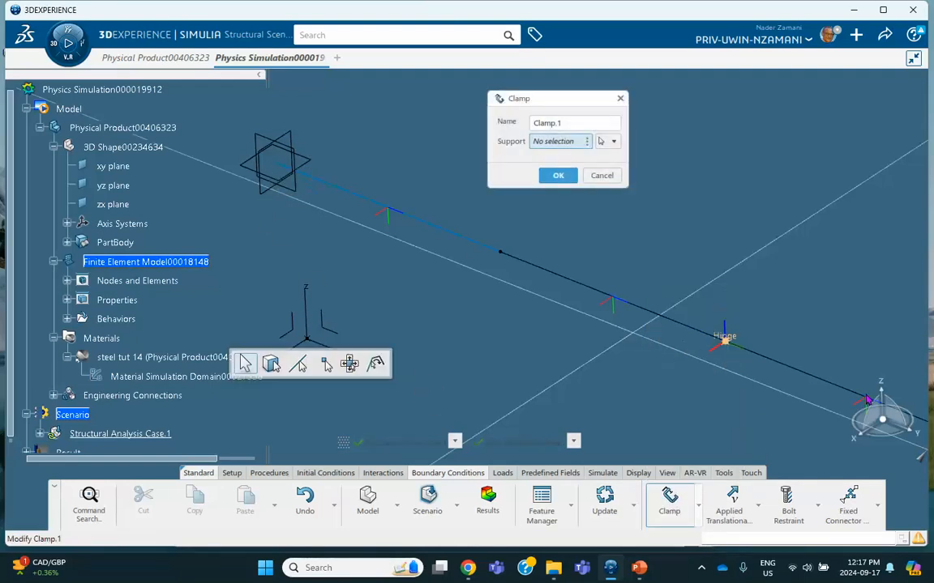
Step: Leave the open clamp definition, unhide the first beam line from the hidden space, and return to the visible space
click(919, 459)
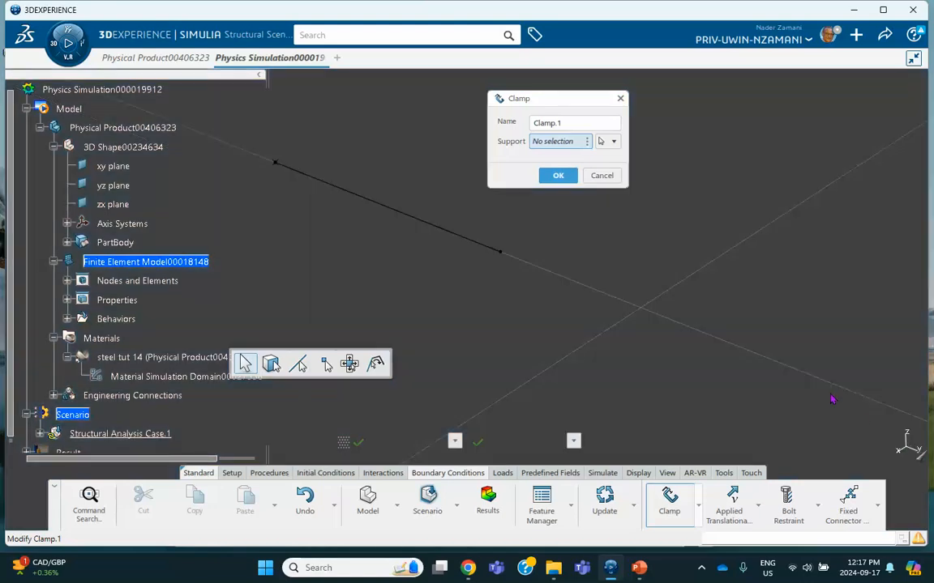
click(602, 176)
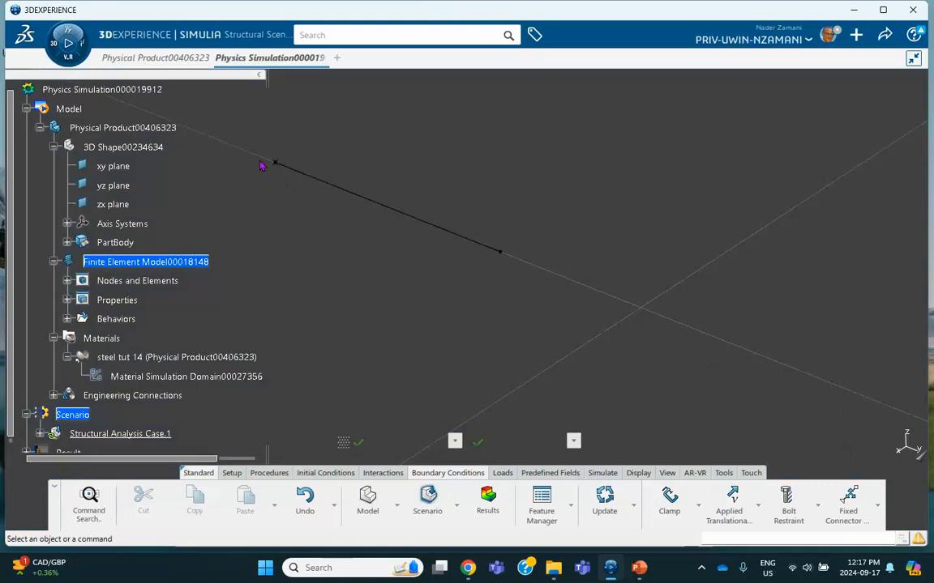
right_click(357, 194)
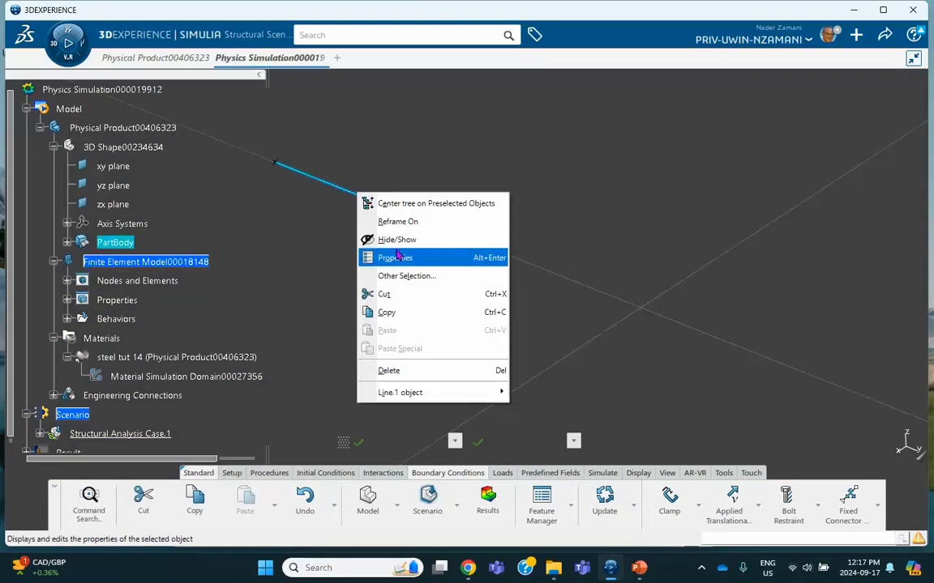
click(397, 239)
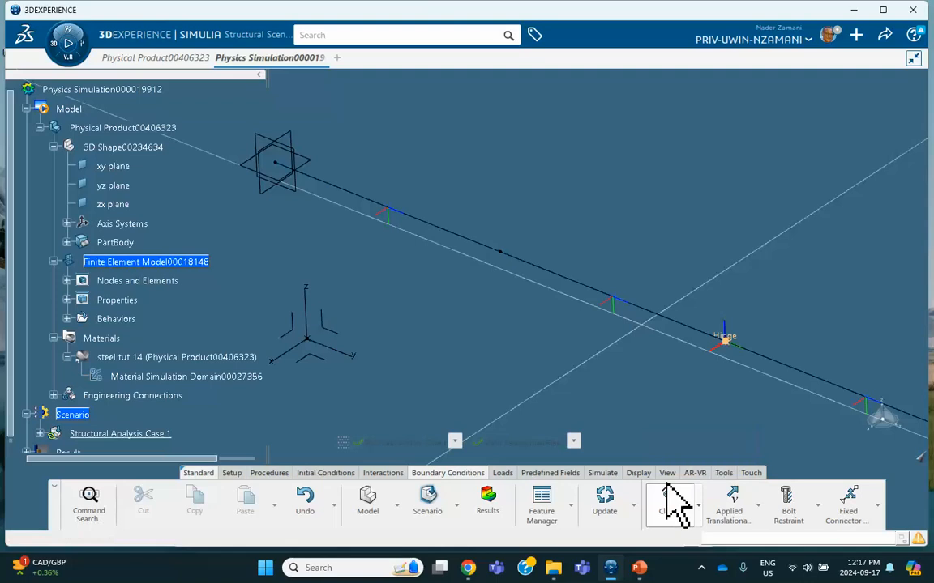
Step: Clamp the outer end vertex of the first line, at the intersection of the reference planes
click(669, 499)
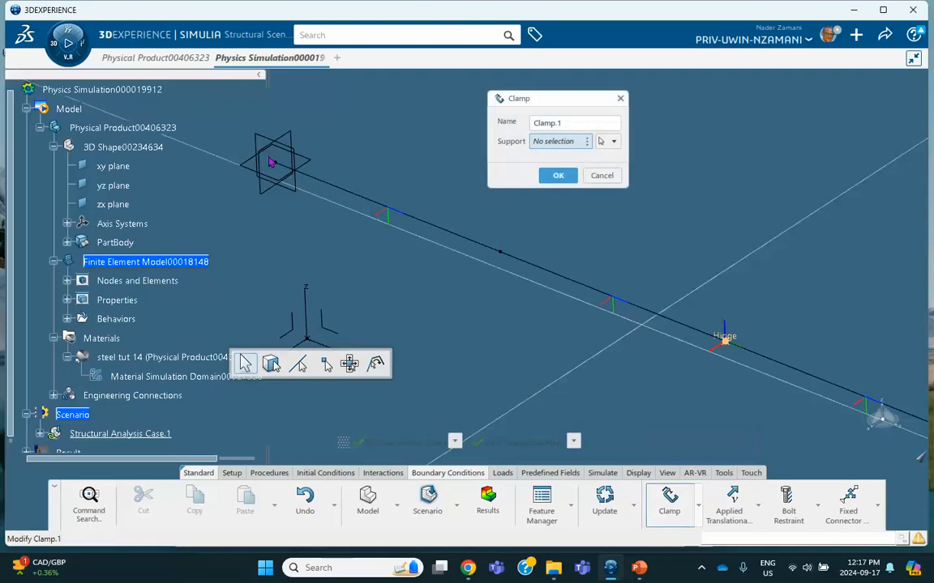
click(274, 162)
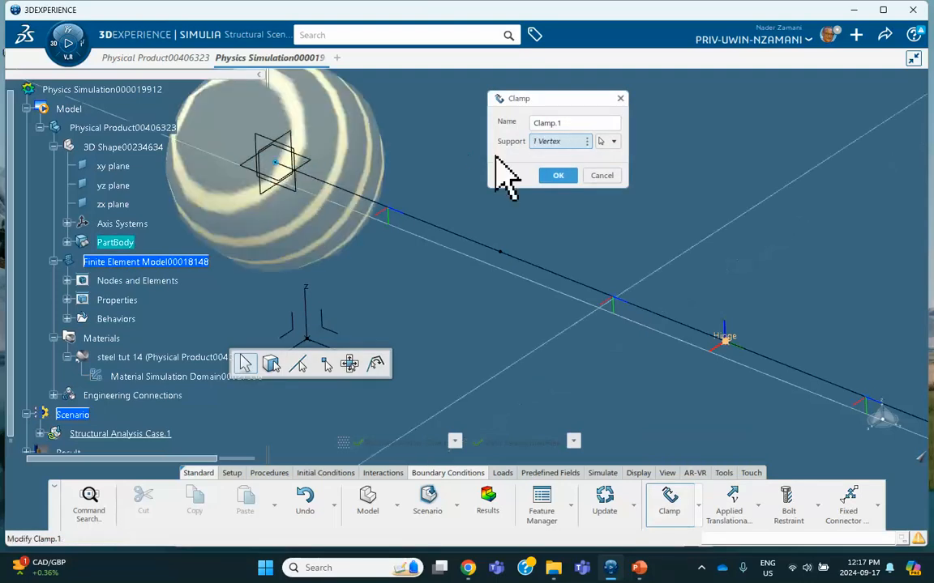
click(558, 175)
middle_drag(558, 179, 404, 276)
middle_drag(619, 329, 450, 210)
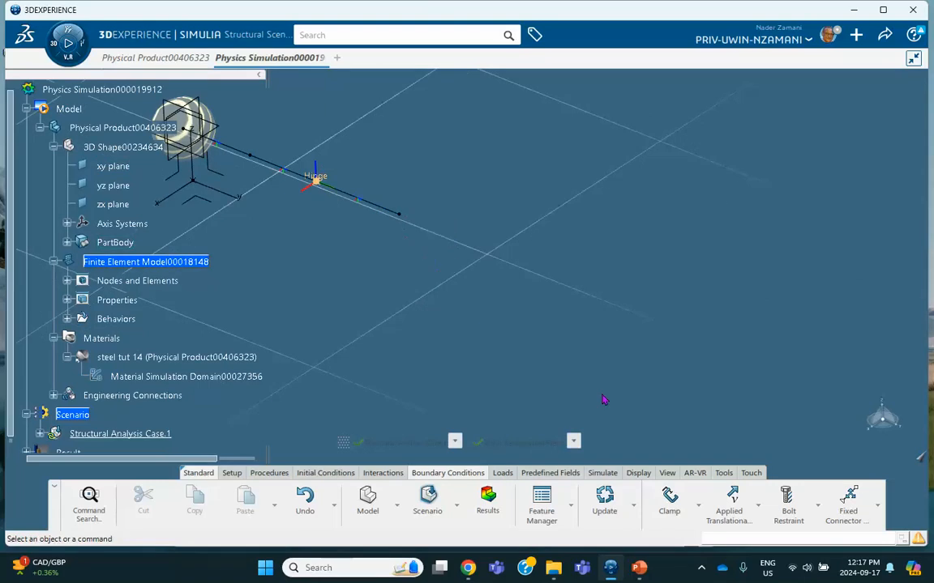
Step: Add a fixed displacement at the third line's outer end vertex, restraining translations X and Z and rotations Y and Z
click(696, 504)
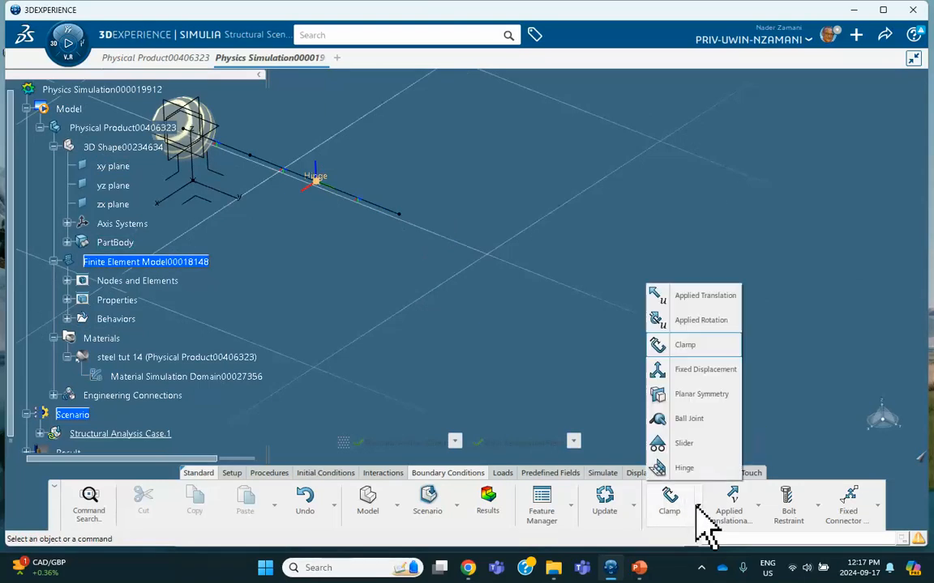
click(678, 372)
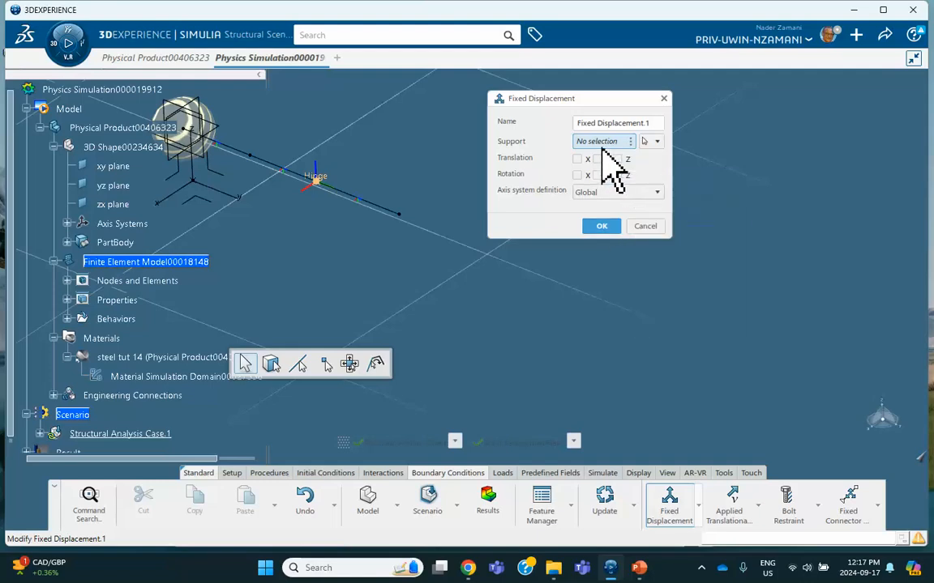
click(400, 216)
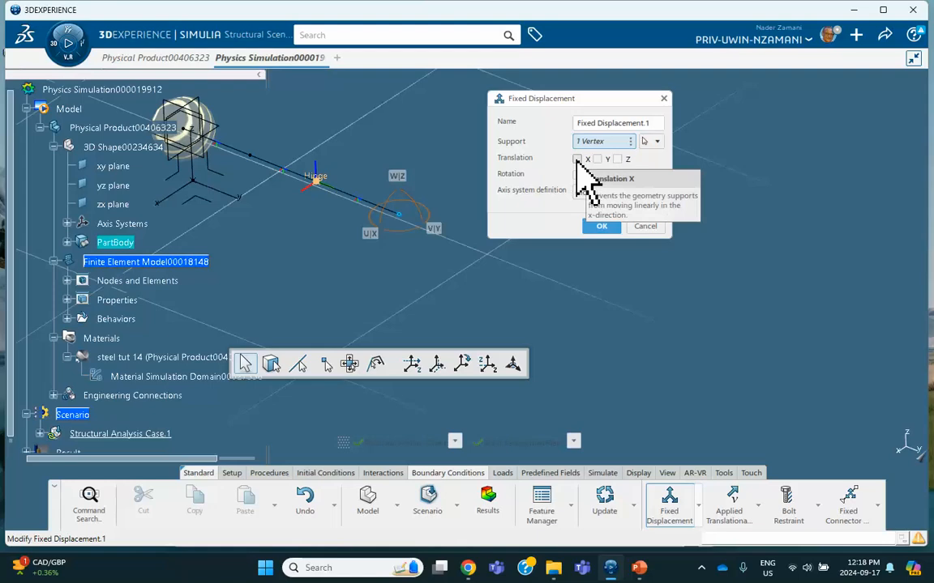
click(577, 158)
click(617, 159)
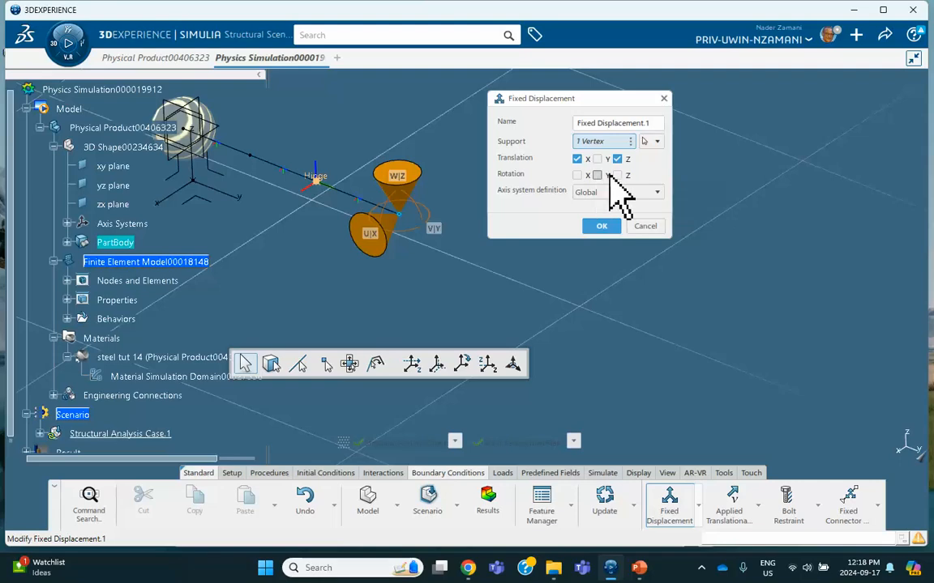
click(597, 175)
click(617, 175)
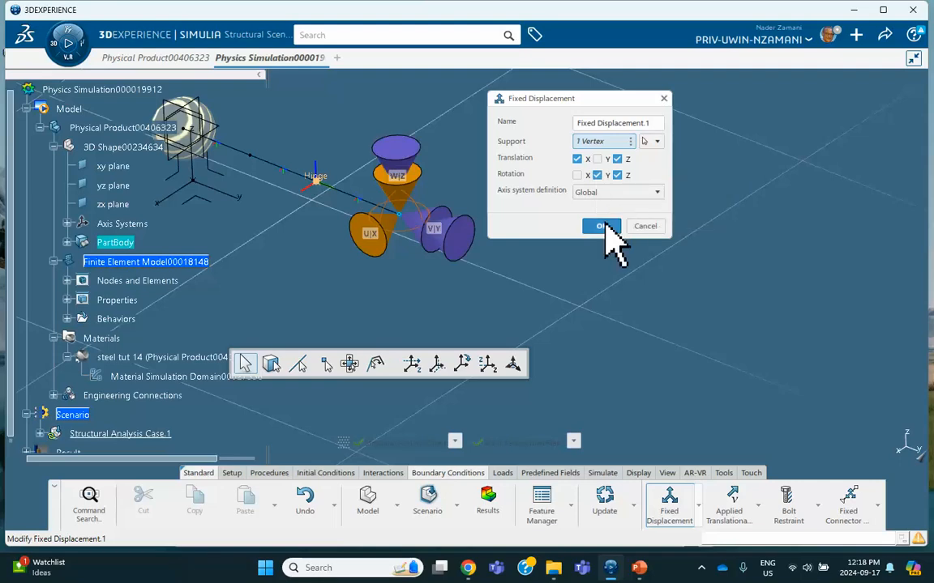
click(599, 226)
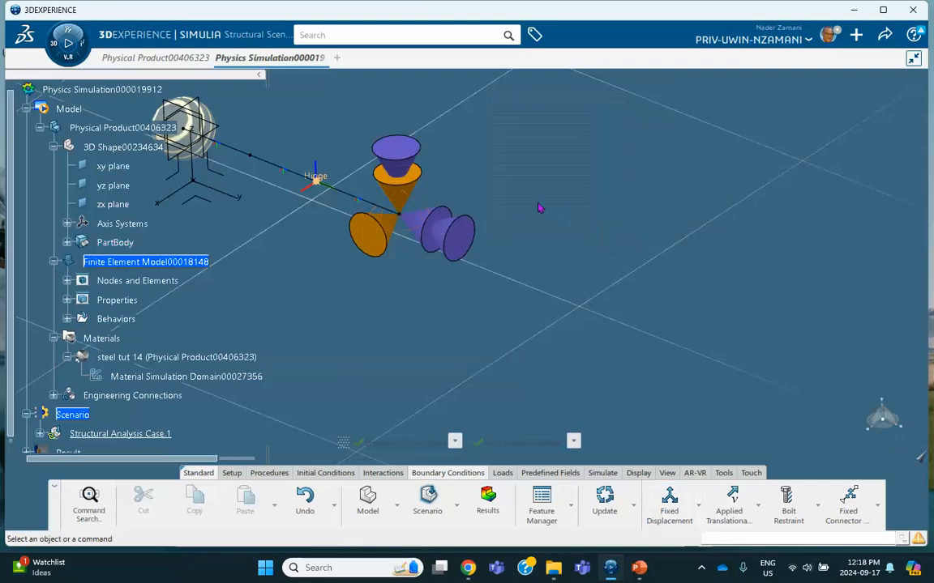
Step: Create a force on the vertex joining the first and second lines, trying -8k as its Z component
middle_drag(537, 206, 726, 245)
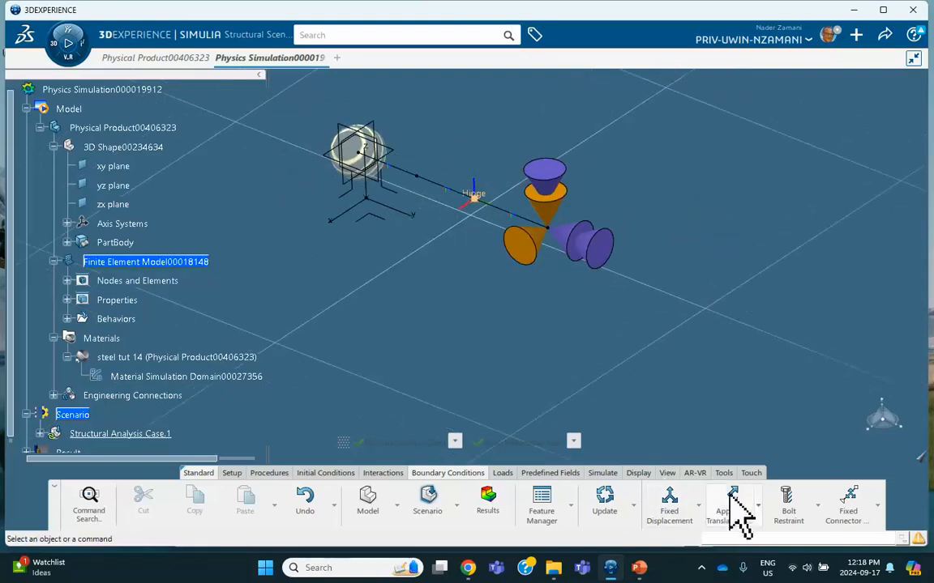
click(501, 474)
click(655, 495)
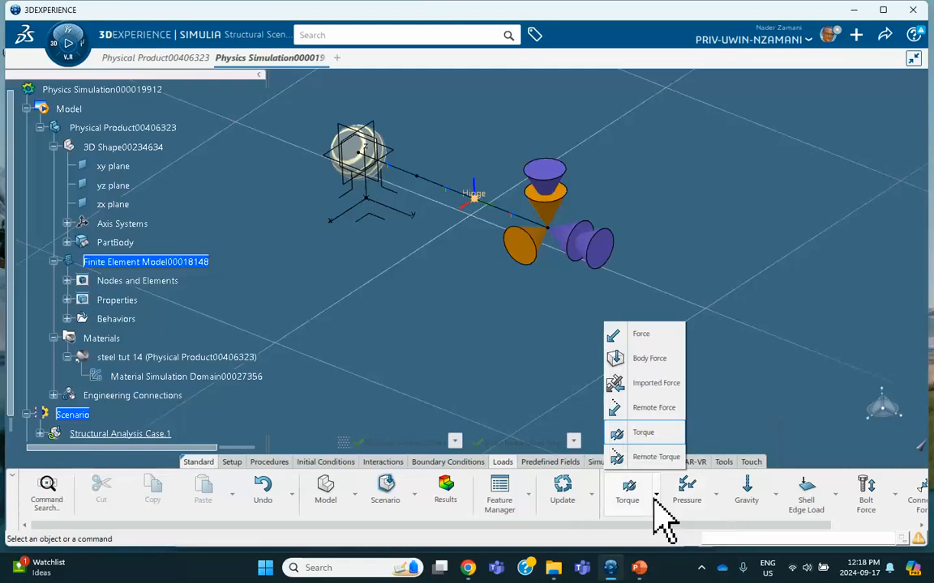
click(620, 336)
middle_drag(431, 249, 344, 203)
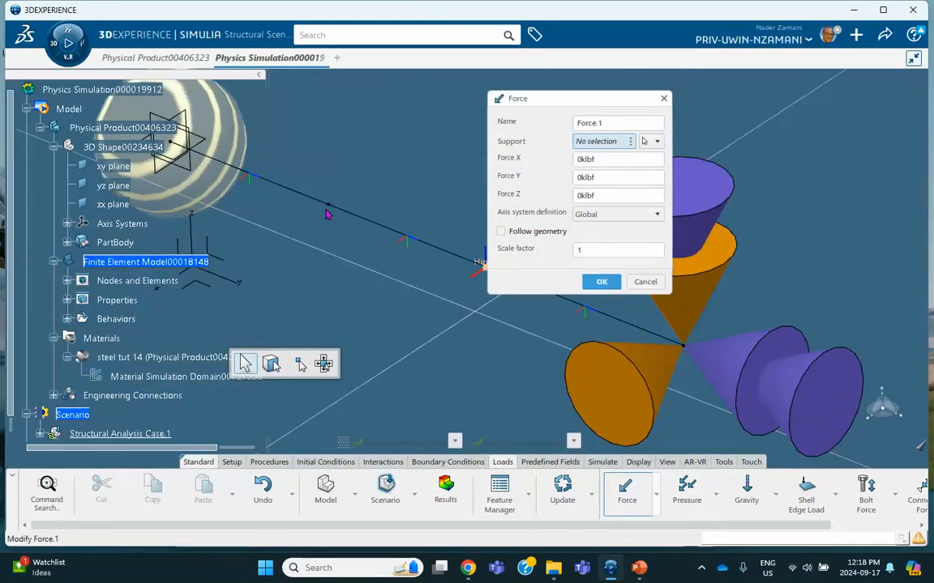
click(327, 206)
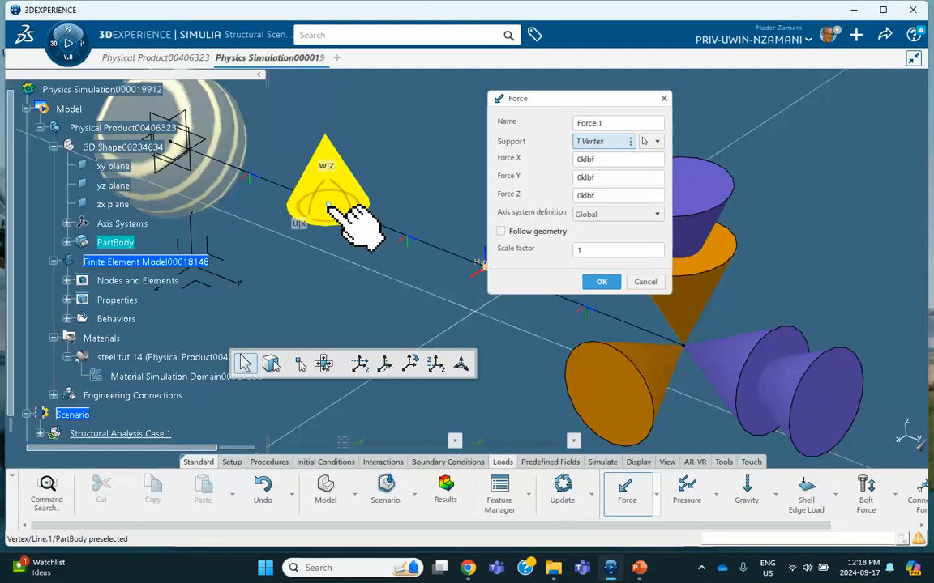
double_click(587, 196)
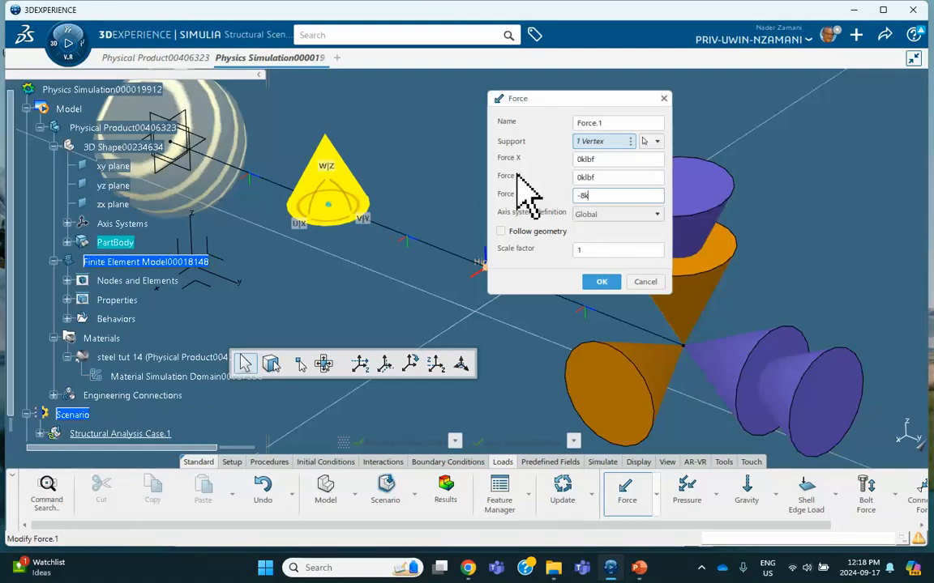
click(602, 281)
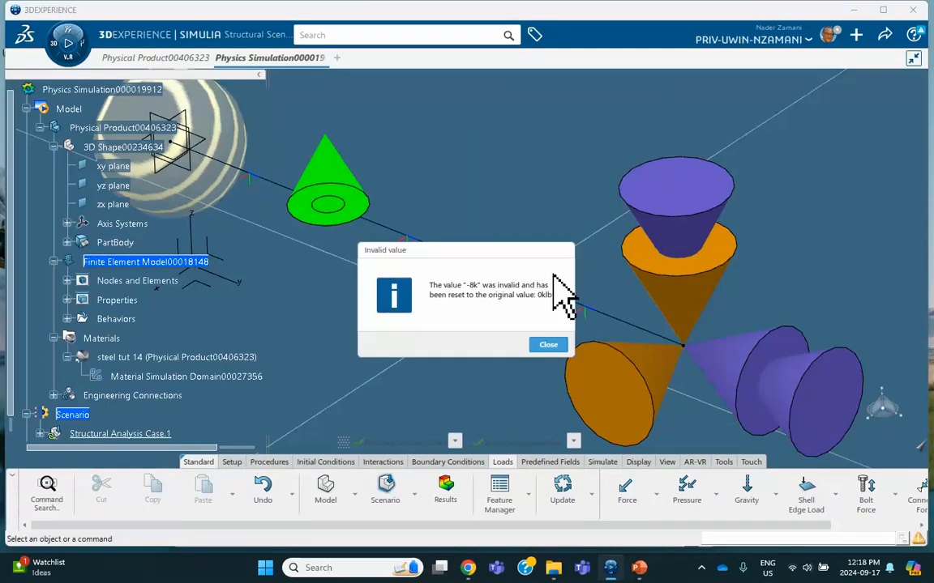
click(547, 344)
Step: Edit the force at the junction of the first two lines and set its Z component to -8 klbf
double_click(328, 175)
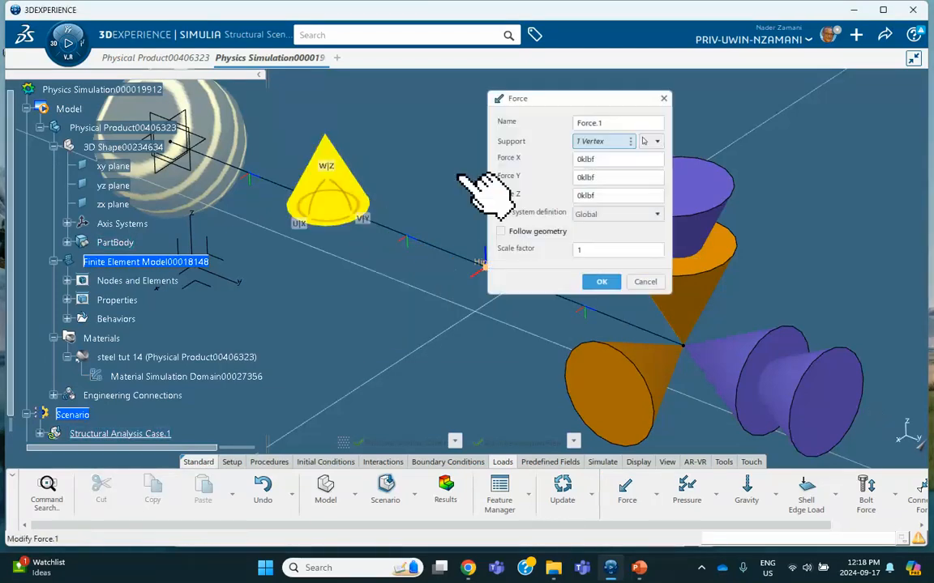
double_click(603, 196)
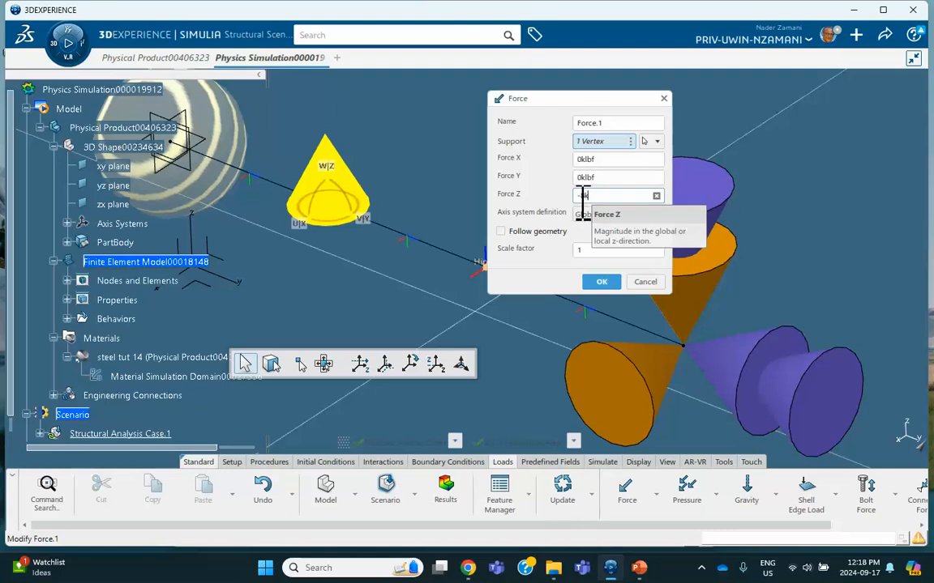
click(604, 181)
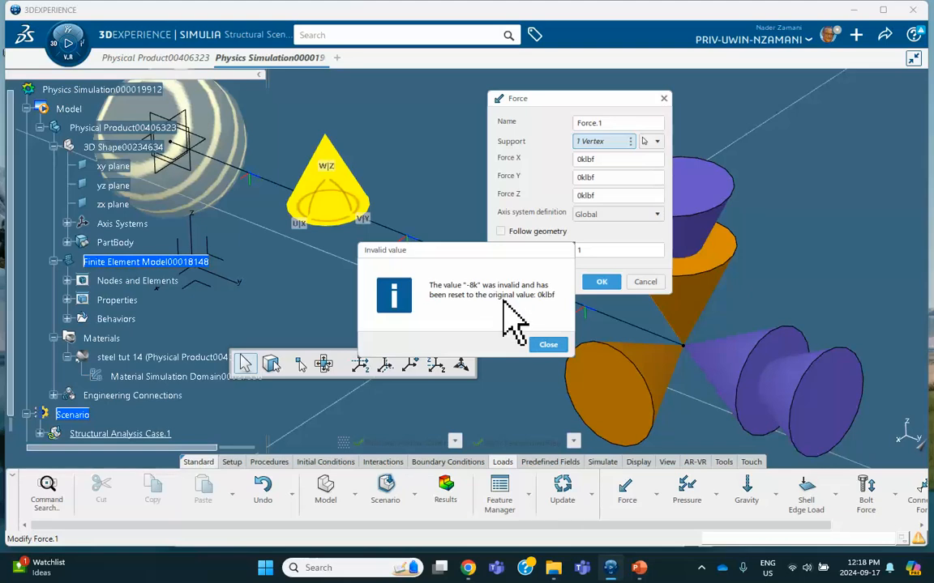
click(546, 346)
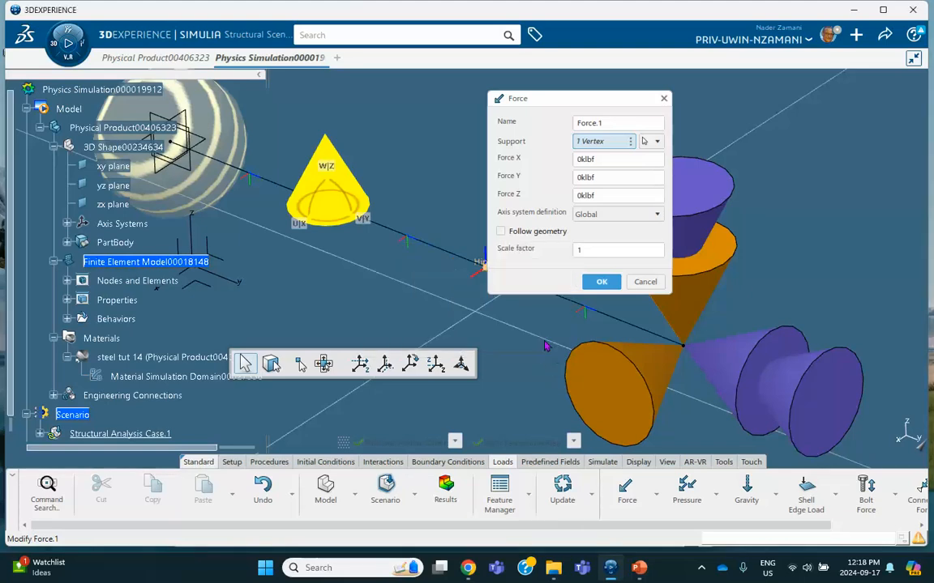
double_click(602, 196)
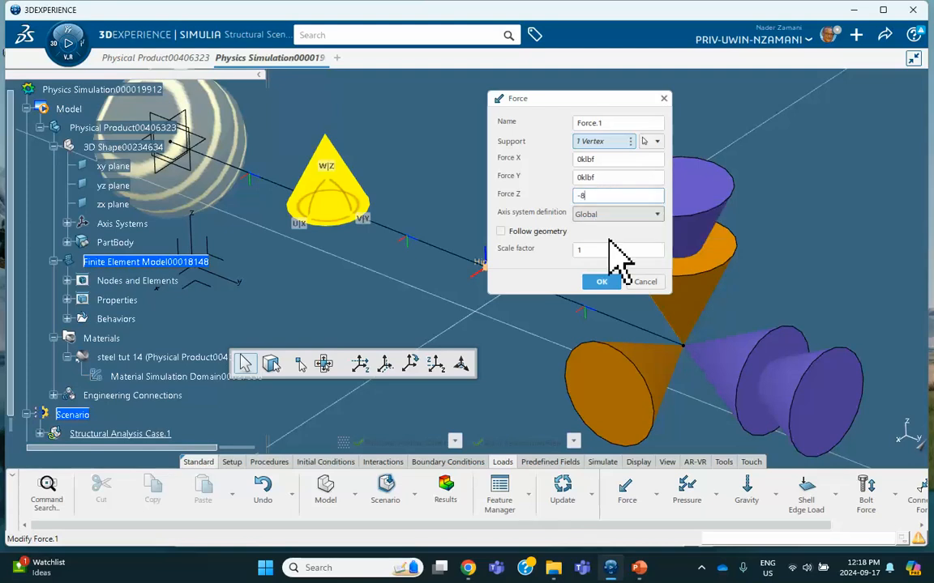
click(610, 281)
Step: Start a torque load and hide the fixed displacement symbols covering the third line's outer end vertex
middle_drag(479, 267, 484, 181)
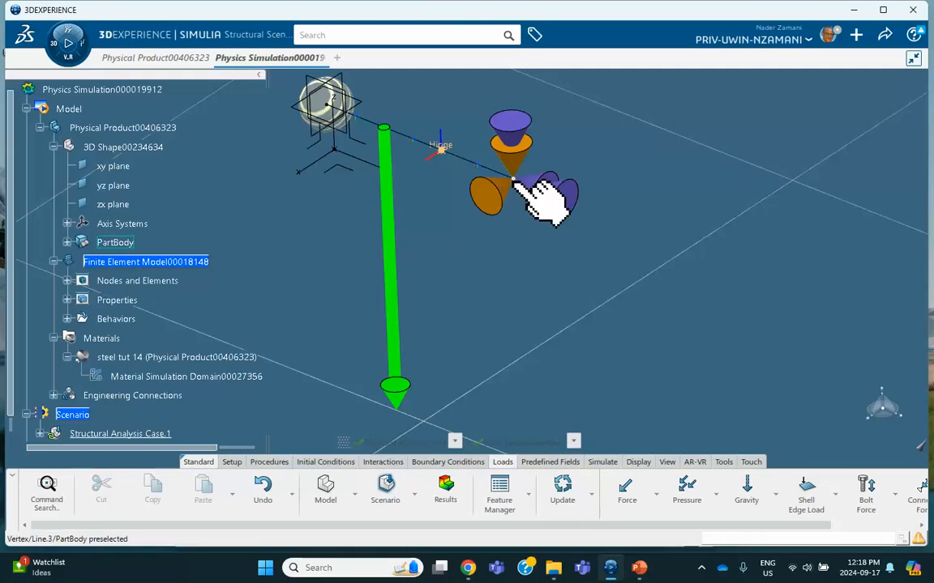
click(656, 496)
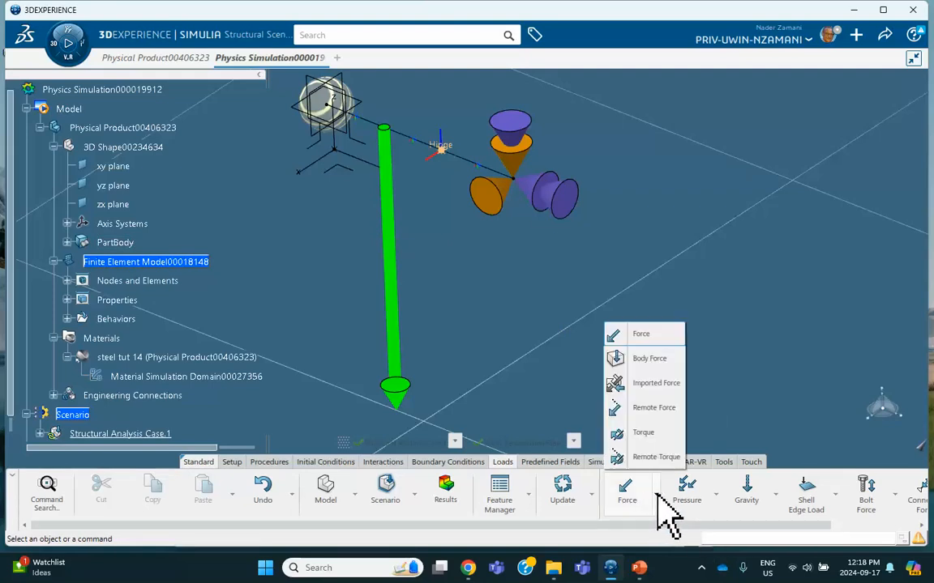
click(644, 432)
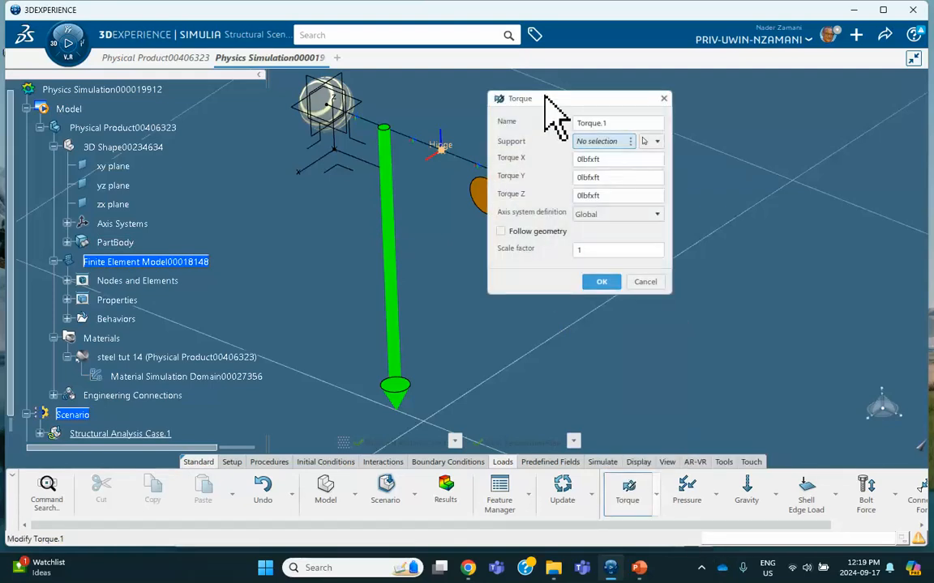
drag(544, 98, 684, 132)
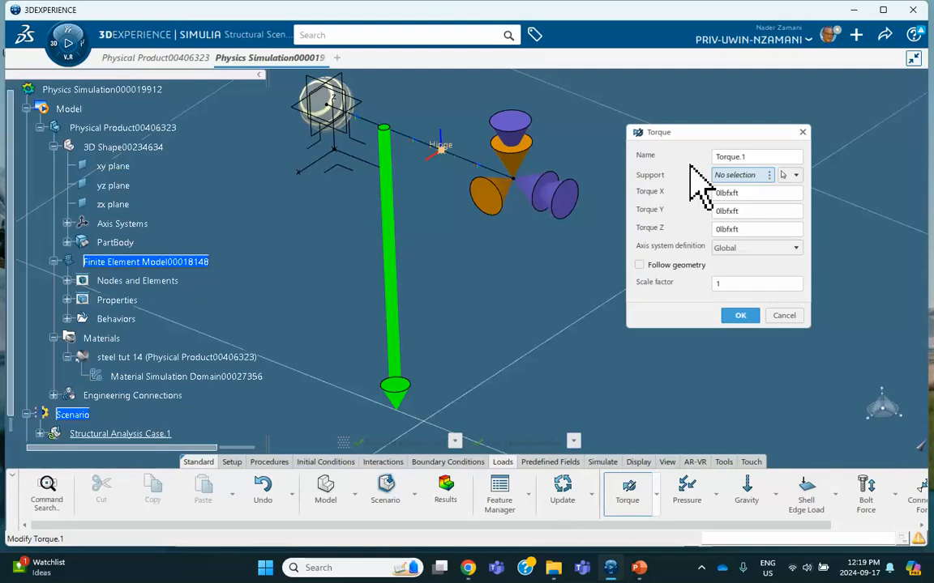
middle_drag(513, 187, 479, 283)
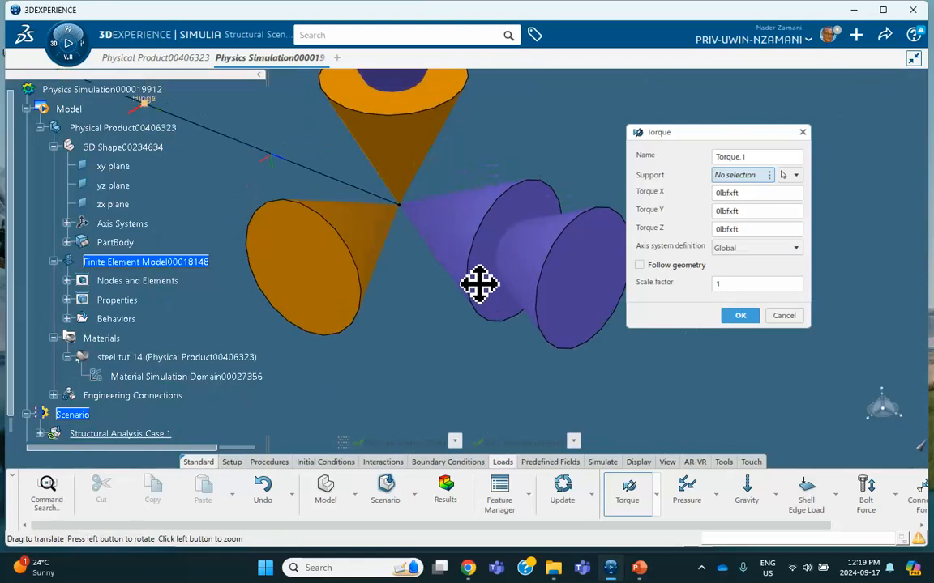
right_click(400, 211)
click(398, 194)
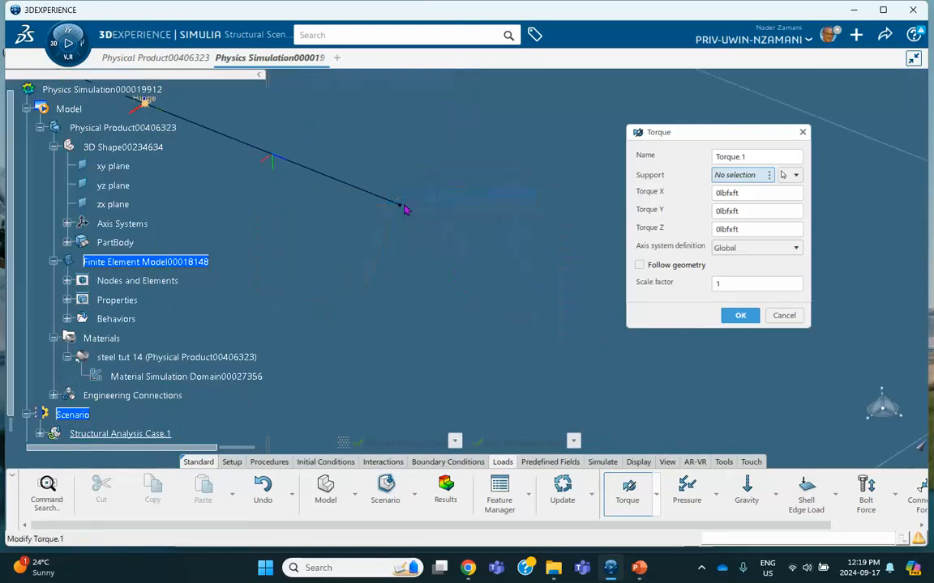
Step: Apply the torque to the third line's outer end vertex with an X component of -30000 lbfxft
click(405, 209)
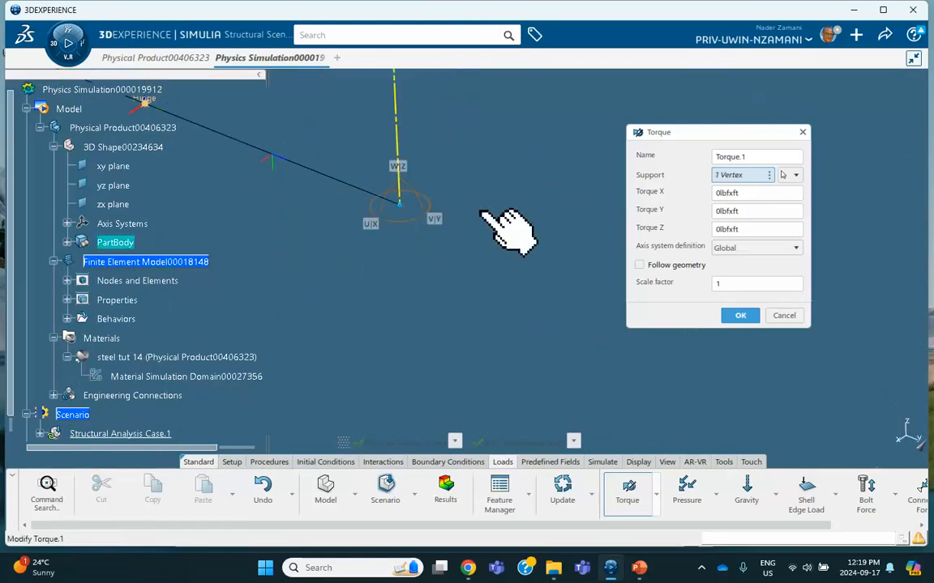
click(746, 192)
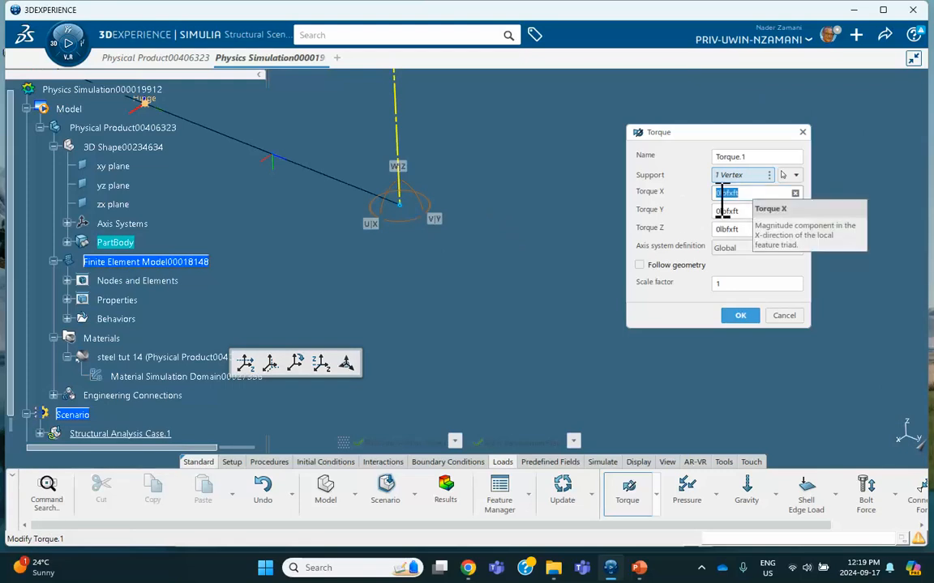
click(714, 197)
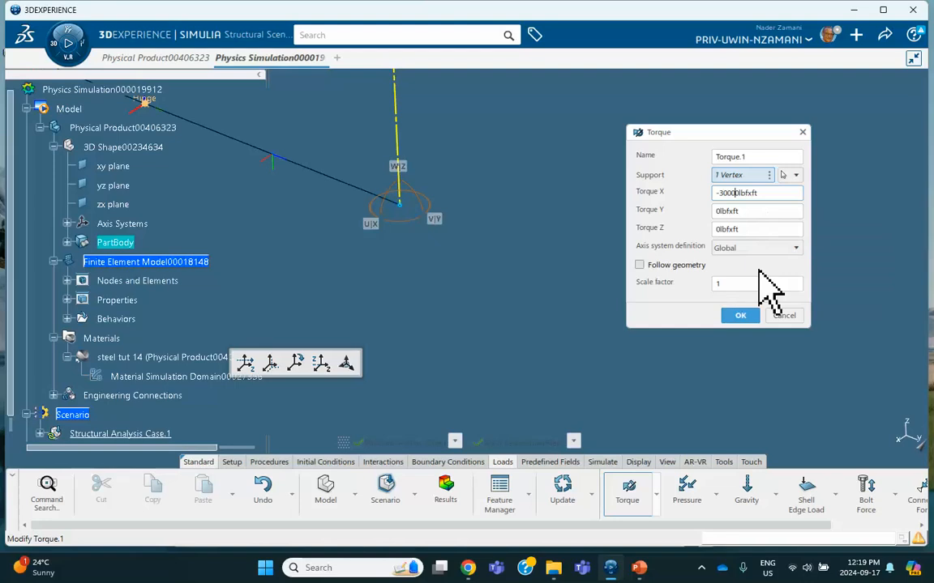
click(739, 315)
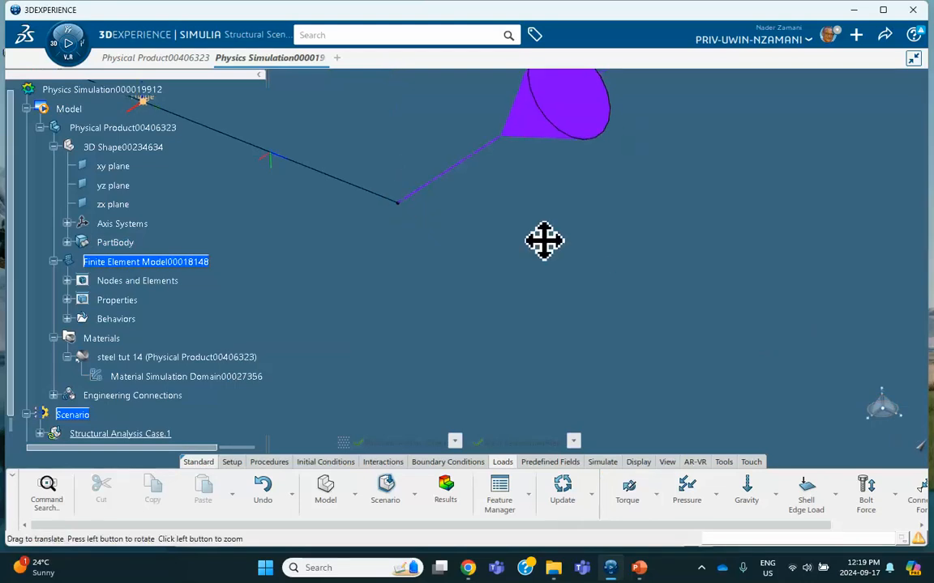
Step: Expand the structural analysis case's boundary conditions and show Fixed Displacement.1 again
middle_drag(542, 240, 653, 367)
scroll(162, 312, down, 3)
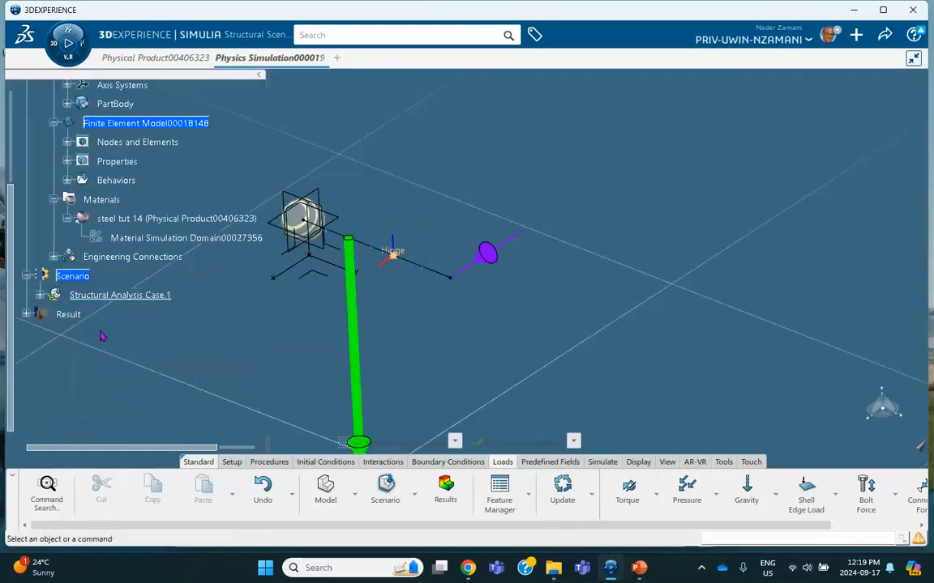
click(40, 295)
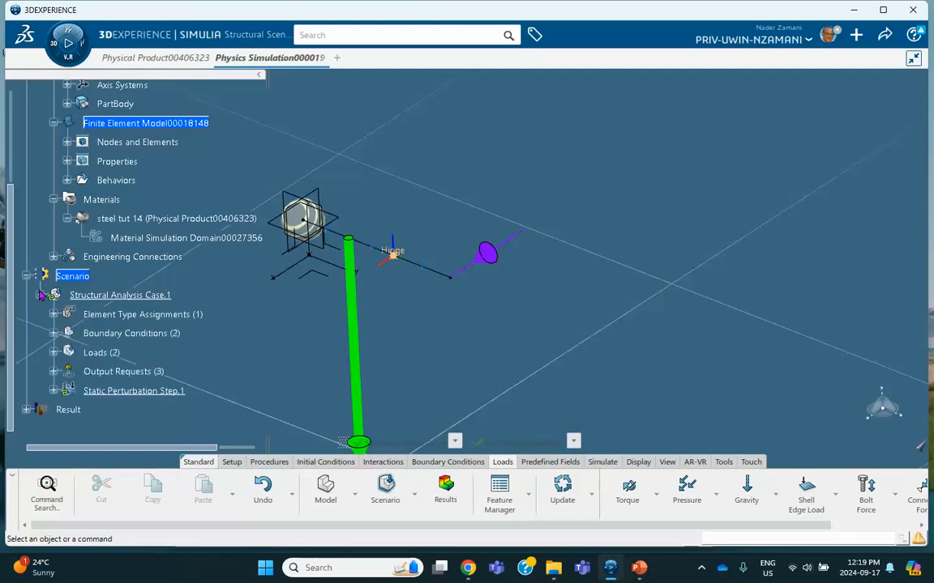
click(53, 335)
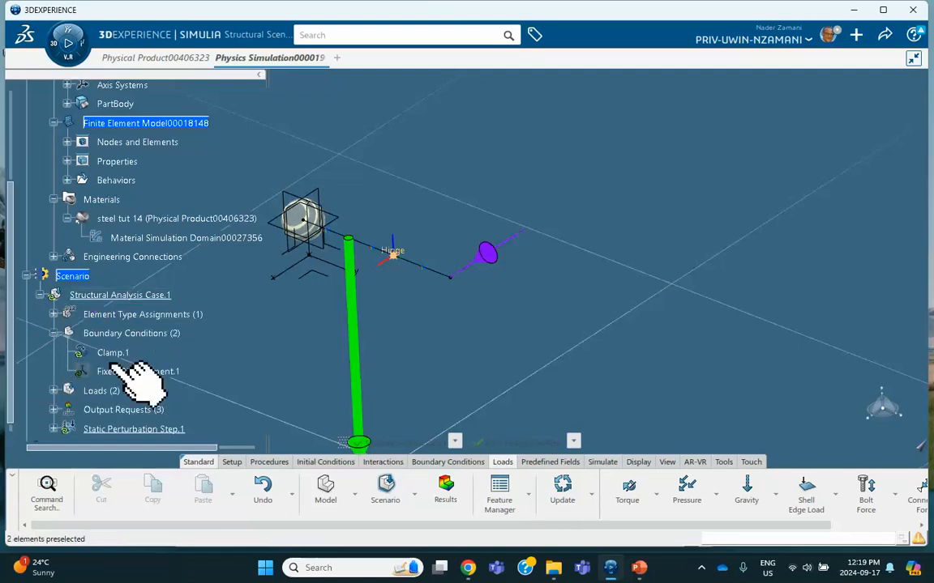
click(138, 371)
right_click(150, 362)
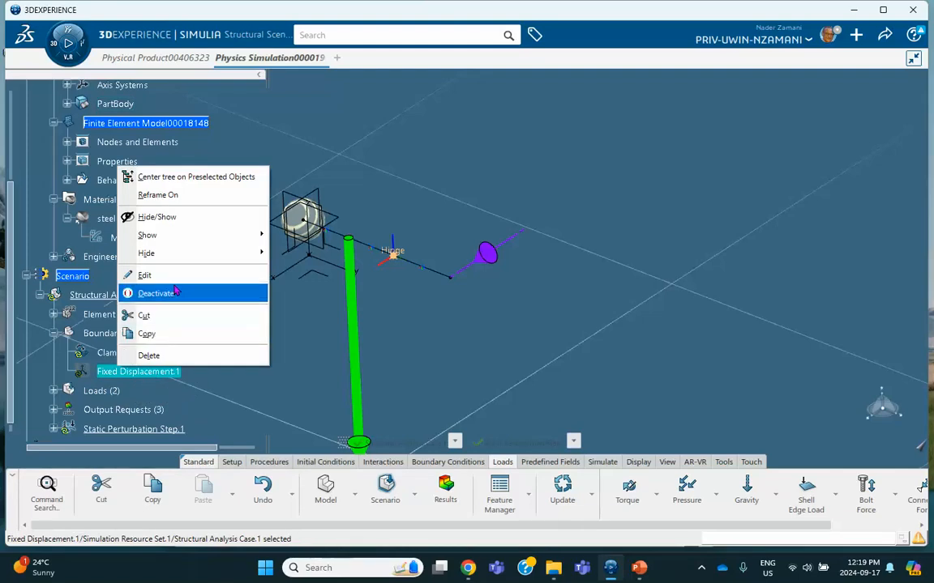
click(188, 219)
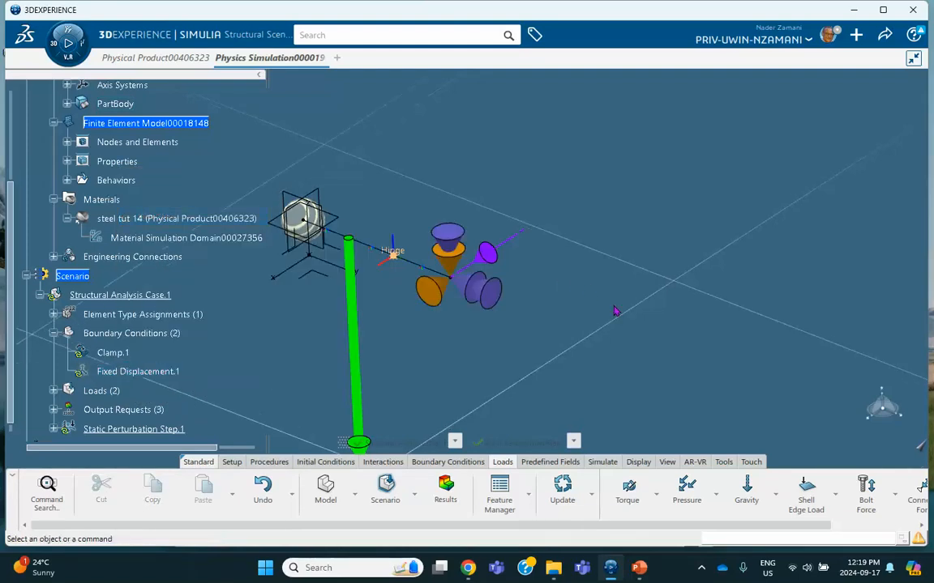
Step: Run the model and scenario checks on the structural analysis case and close their status report
middle_drag(616, 312, 696, 268)
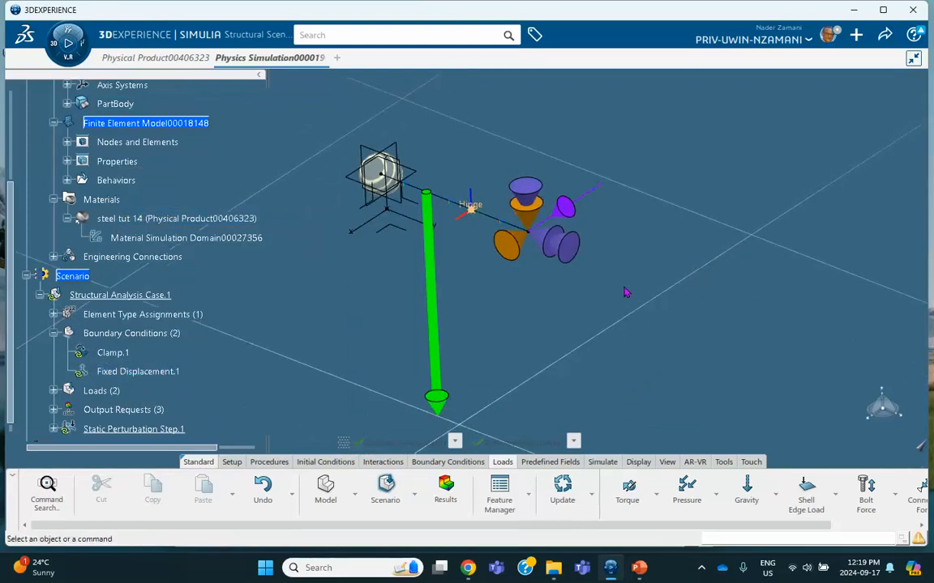
middle_drag(652, 251, 657, 265)
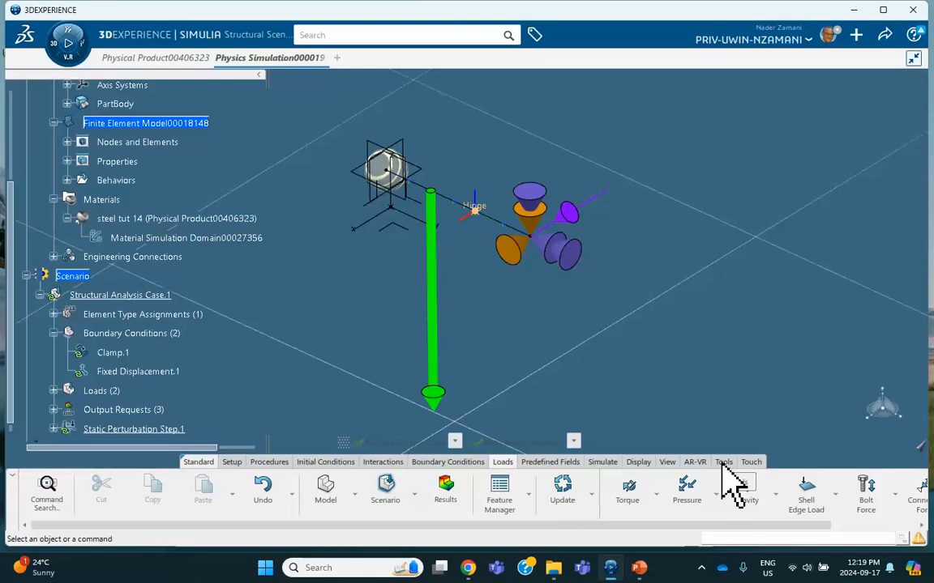
click(638, 463)
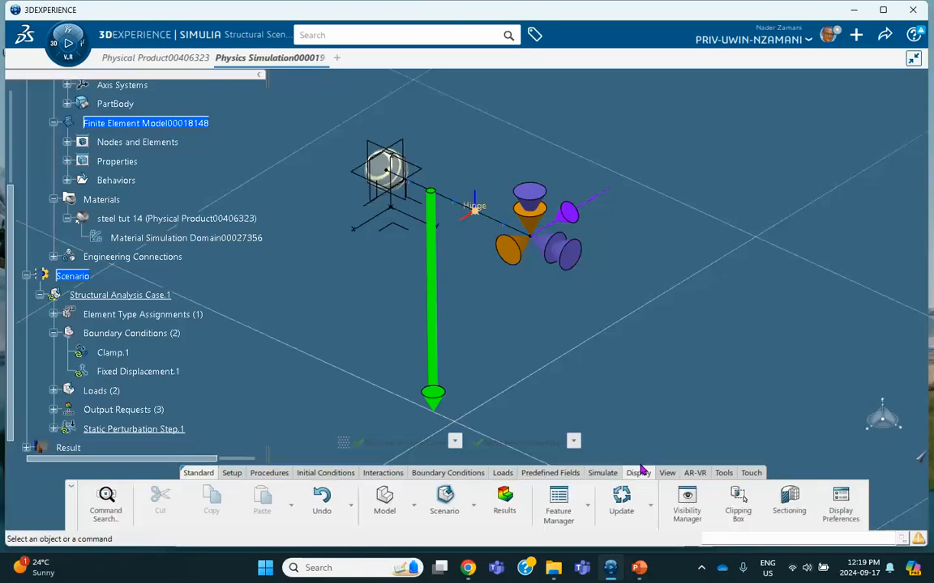
click(600, 473)
click(771, 495)
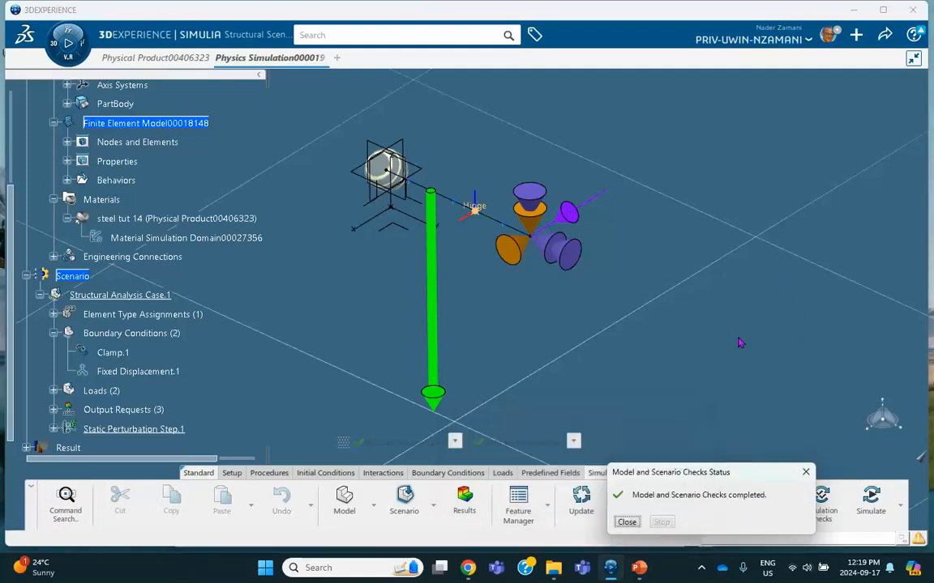
click(626, 522)
Step: Run the simulation checks for the structural analysis case at the Local interactive location with 4 cores, then close the status report
click(823, 504)
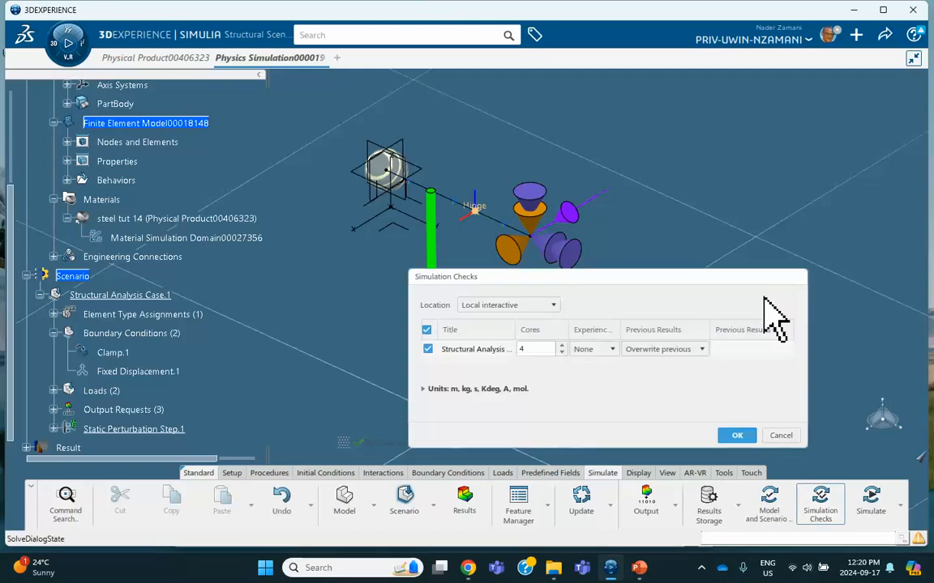
click(739, 436)
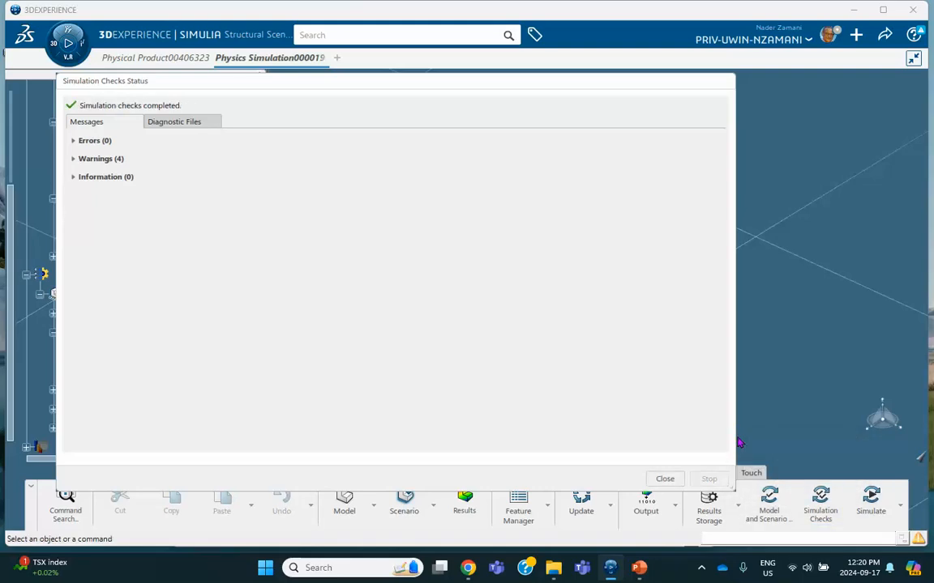
click(662, 479)
Step: Simulate the structural analysis case at the Local interactive location with 4 cores and display the Displacement.1 plot
click(869, 498)
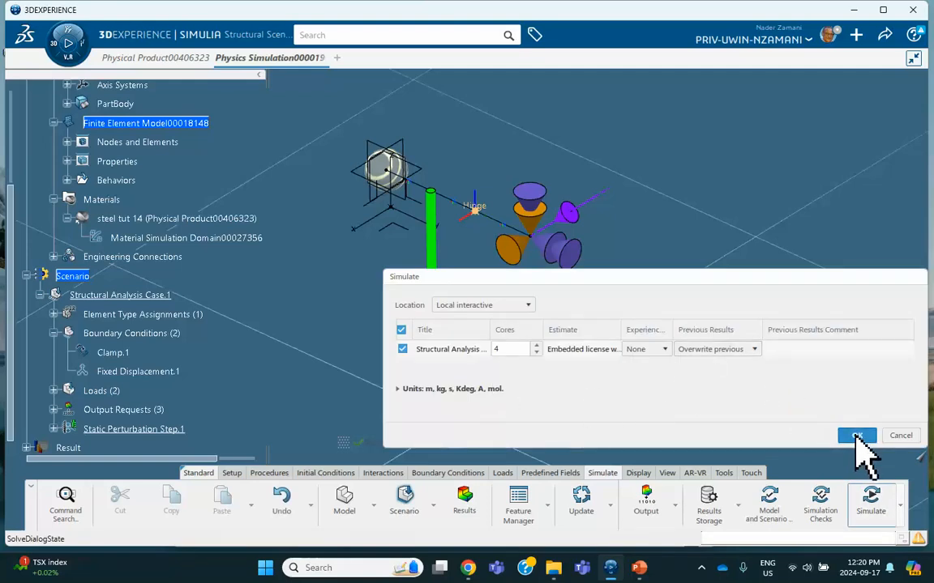
click(853, 435)
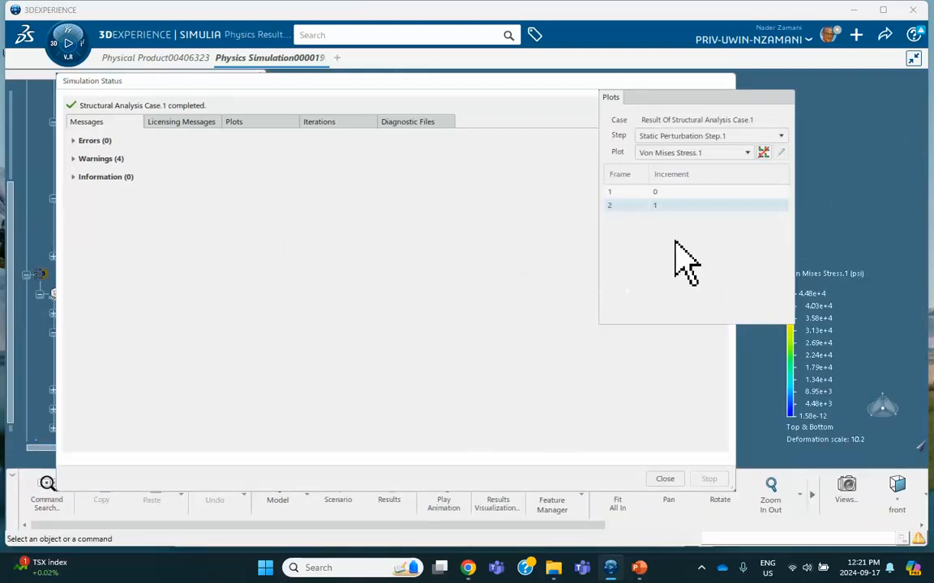
click(671, 153)
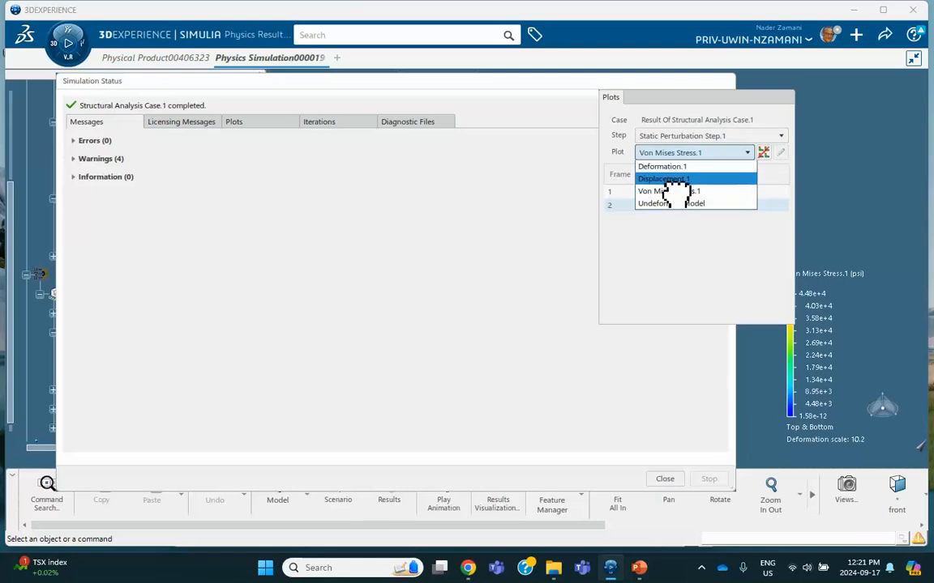
click(666, 179)
click(667, 468)
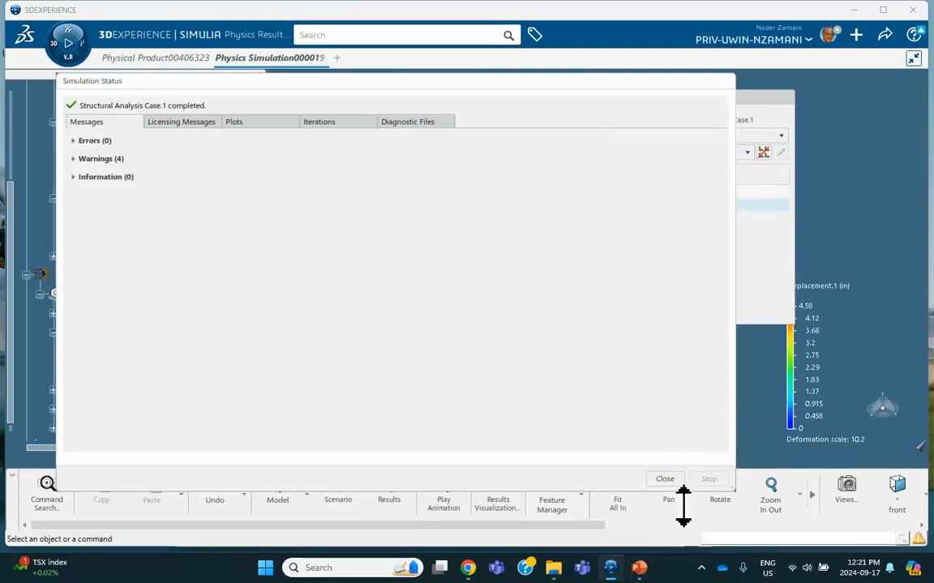
click(666, 479)
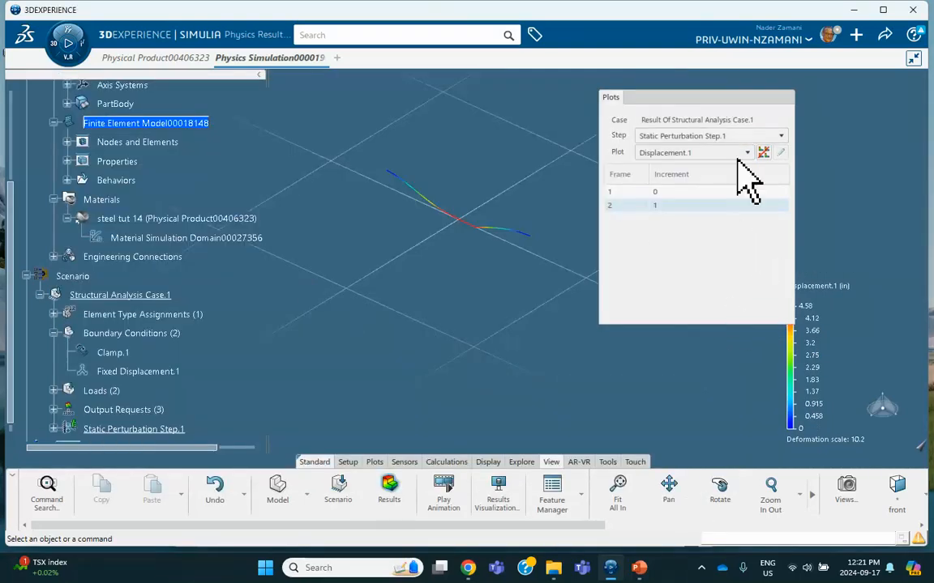